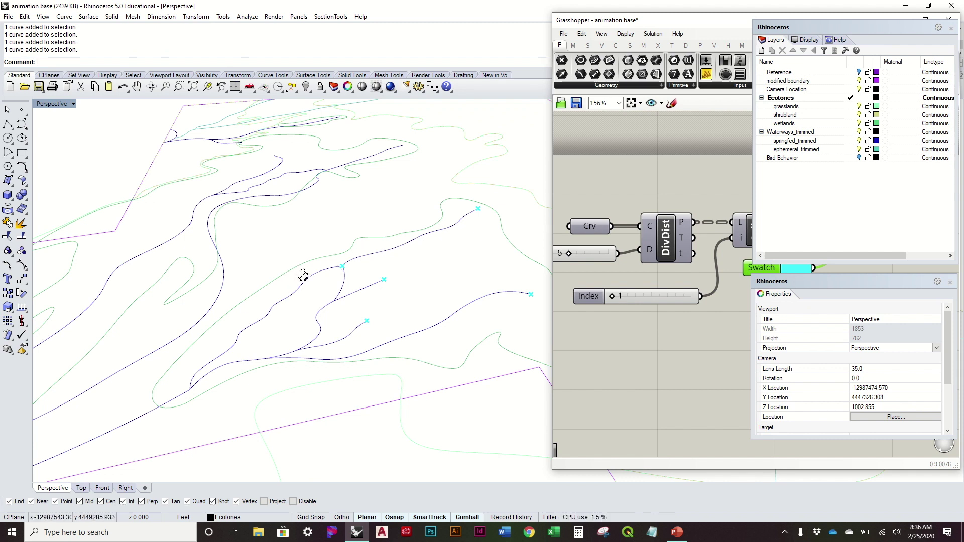
Raise the Grasshopper Index slider feeding the Split component to 30.
{"action": "right_click_drag", "start_coordinate": [303, 275], "coordinate": [353, 294]}
{"action": "right_click_drag", "start_coordinate": [397, 329], "coordinate": [378, 333]}
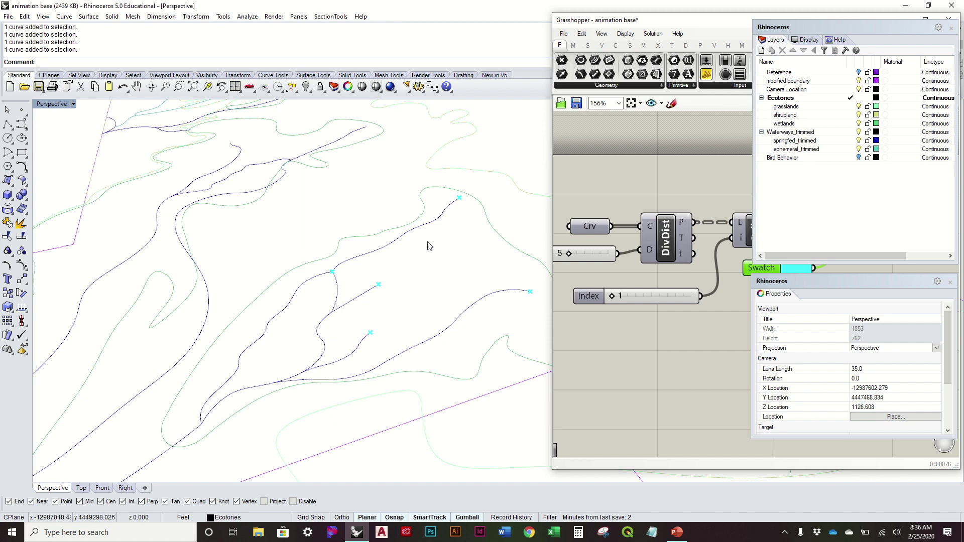
{"action": "left_click", "coordinate": [703, 357]}
{"action": "right_click_drag", "start_coordinate": [704, 351], "coordinate": [752, 339]}
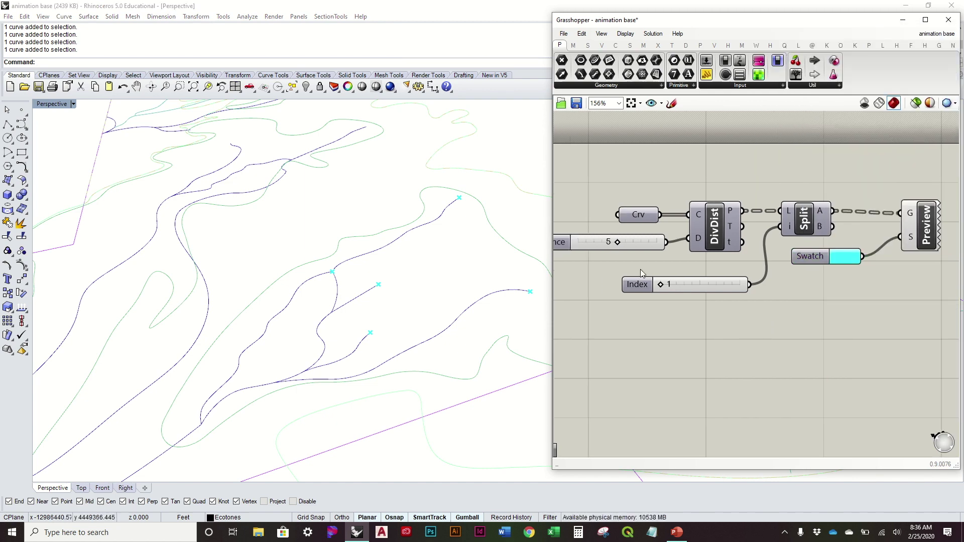
{"action": "mouse_move", "coordinate": [662, 285]}
{"action": "left_mouse_down"}
{"action": "mouse_move", "coordinate": [707, 275]}
{"action": "mouse_move", "coordinate": [669, 287]}
{"action": "left_mouse_up"}
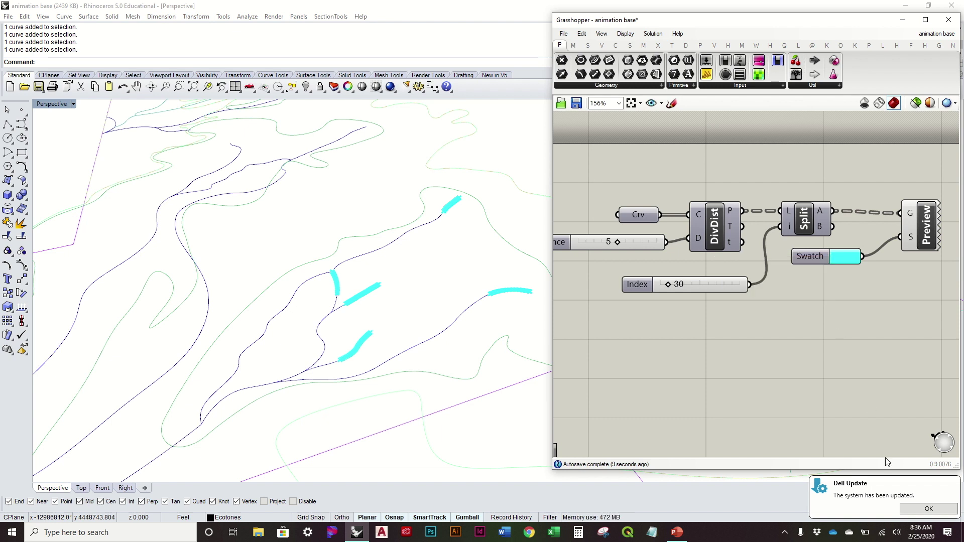
{"action": "left_click", "coordinate": [927, 509]}
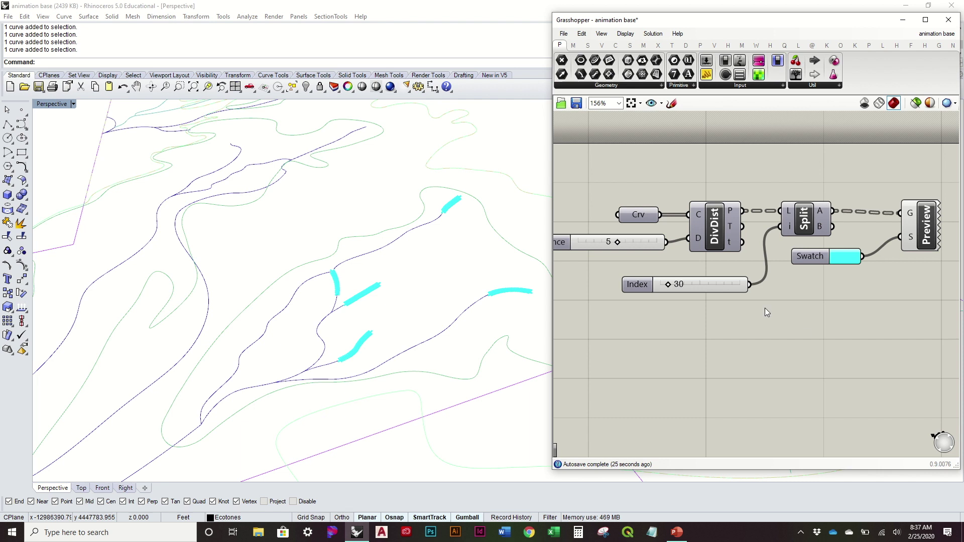
Measure the length of the spring-fed waterway curve that starts at the uppermost cyan marker.
{"action": "left_click", "coordinate": [386, 253]}
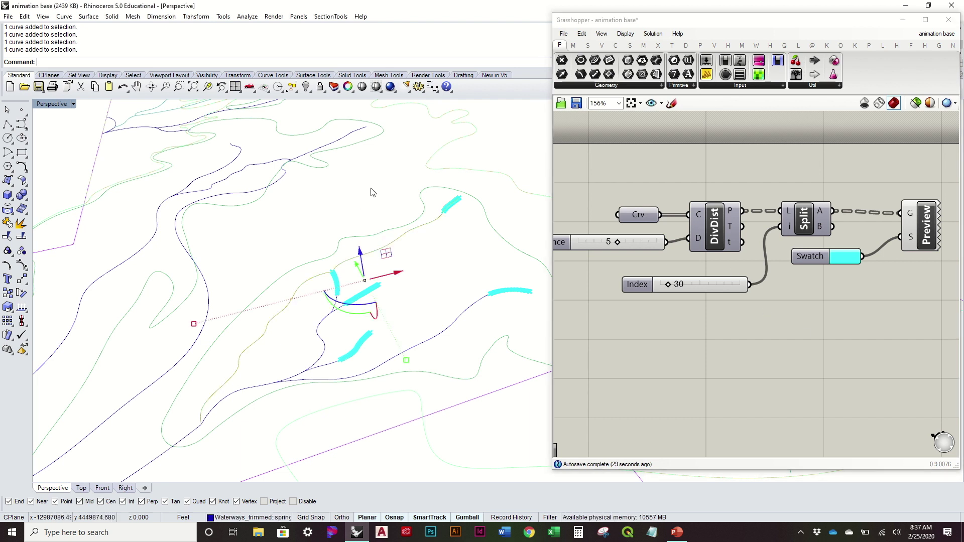
{"action": "type", "text": "Distance"}
{"action": "key", "text": "Return"}
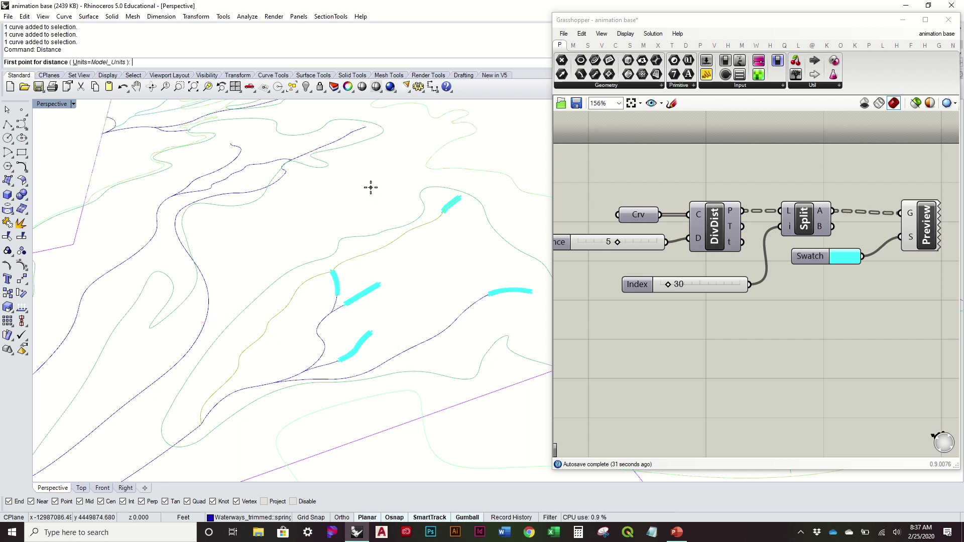
{"action": "key", "text": "Escape"}
{"action": "left_click", "coordinate": [386, 254]}
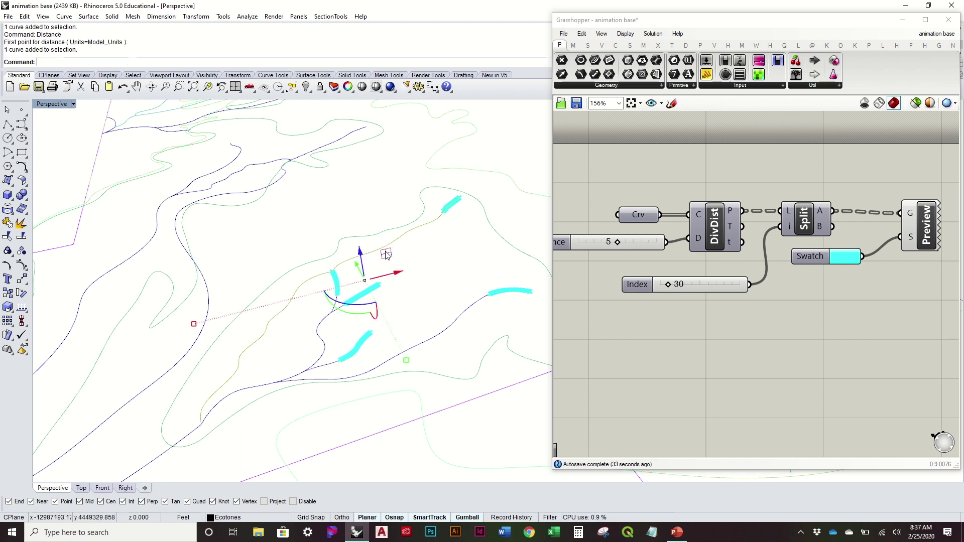
{"action": "type", "text": "LENGTH"}
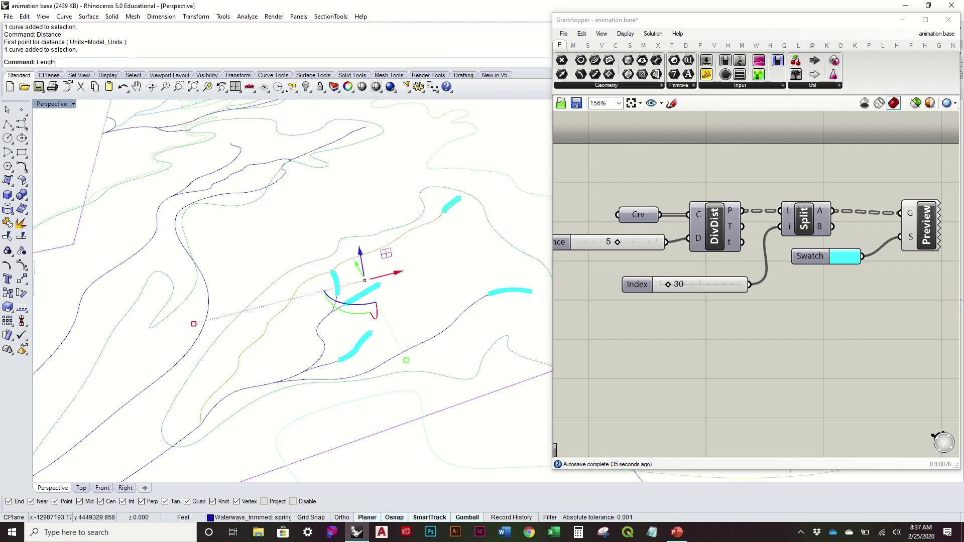
{"action": "key", "text": "Return"}
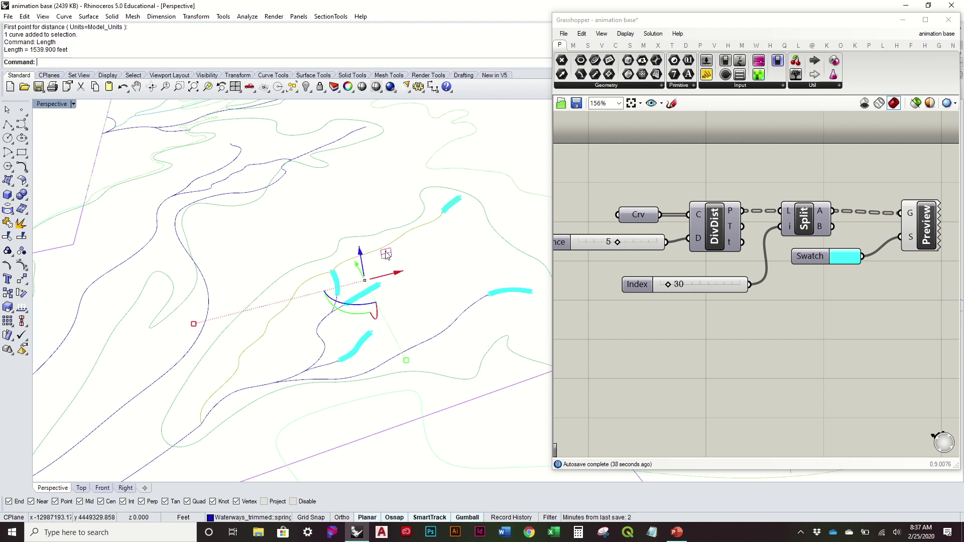
{"action": "left_click", "coordinate": [463, 268]}
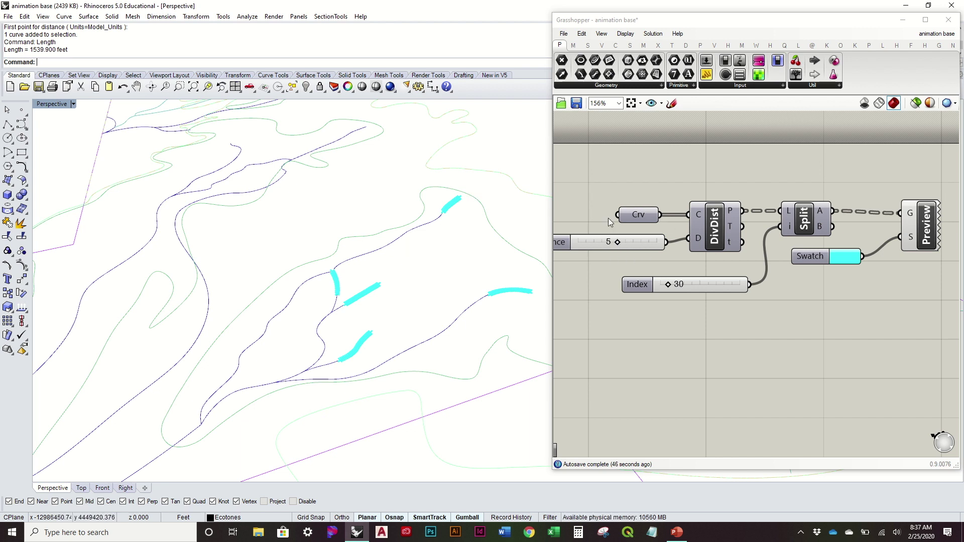
Set the Distance slider feeding the DivDist component to 5.
{"action": "left_click", "coordinate": [617, 244]}
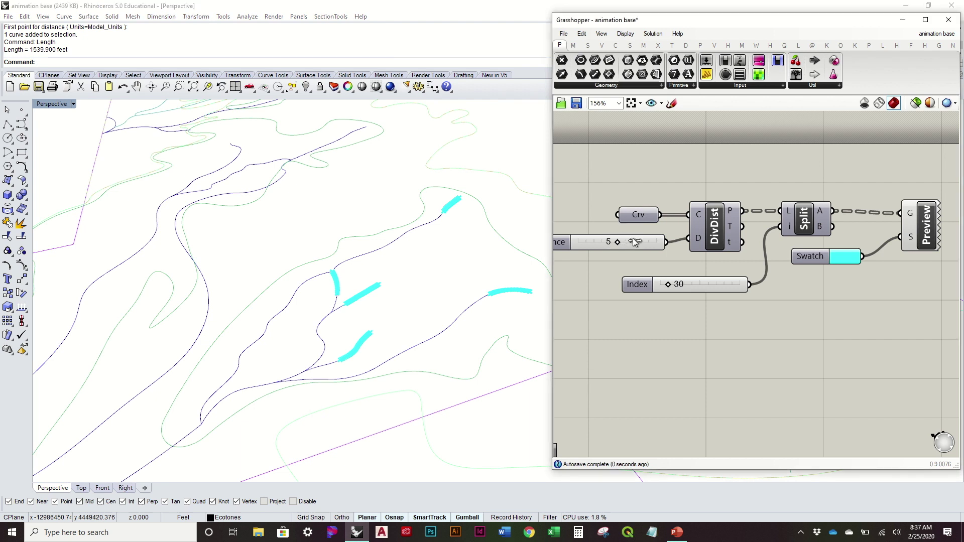
{"action": "scroll", "coordinate": [645, 241], "scroll_direction": "down", "scroll_amount": 1}
{"action": "double_click", "coordinate": [636, 240]}
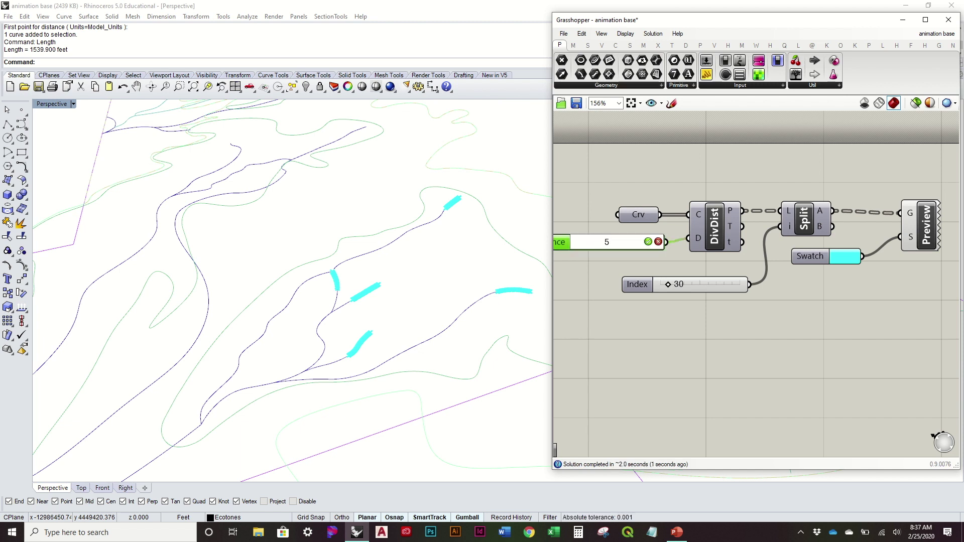
{"action": "type", "text": "5"}
{"action": "key", "text": "Return"}
{"action": "left_click", "coordinate": [860, 282]}
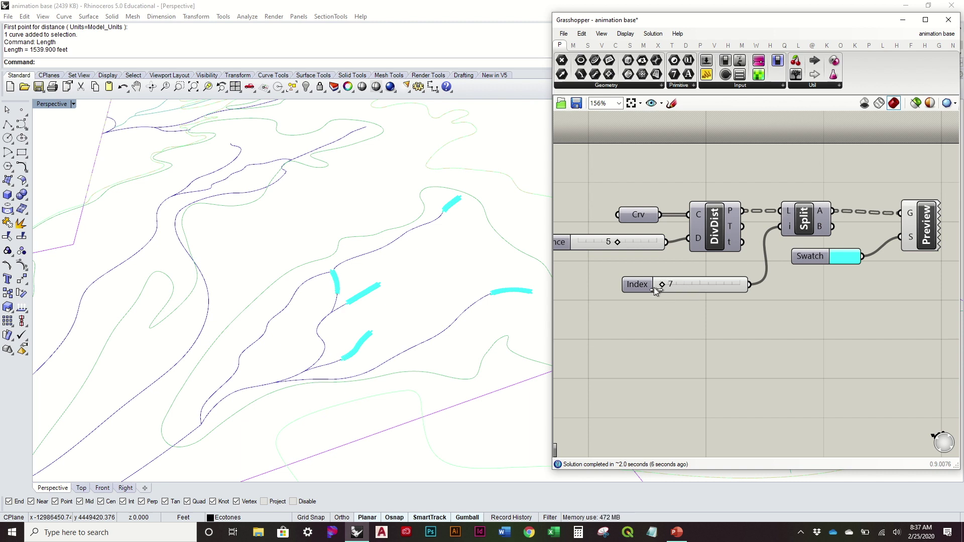
Set the Index slider feeding the Split component to 1.
{"action": "left_click_drag", "start_coordinate": [656, 291], "coordinate": [647, 293]}
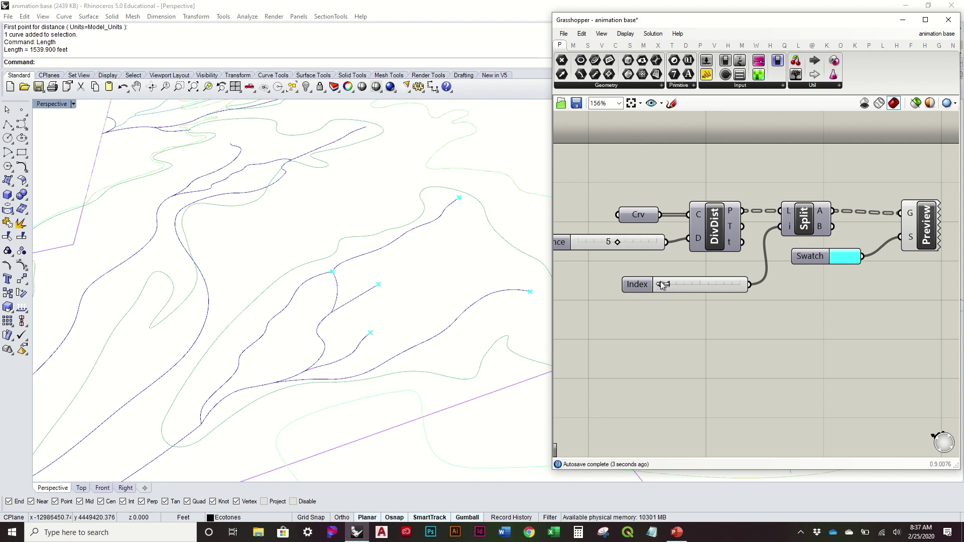
{"action": "left_click_drag", "start_coordinate": [660, 282], "coordinate": [657, 319]}
{"action": "right_click_drag", "start_coordinate": [719, 315], "coordinate": [745, 285]}
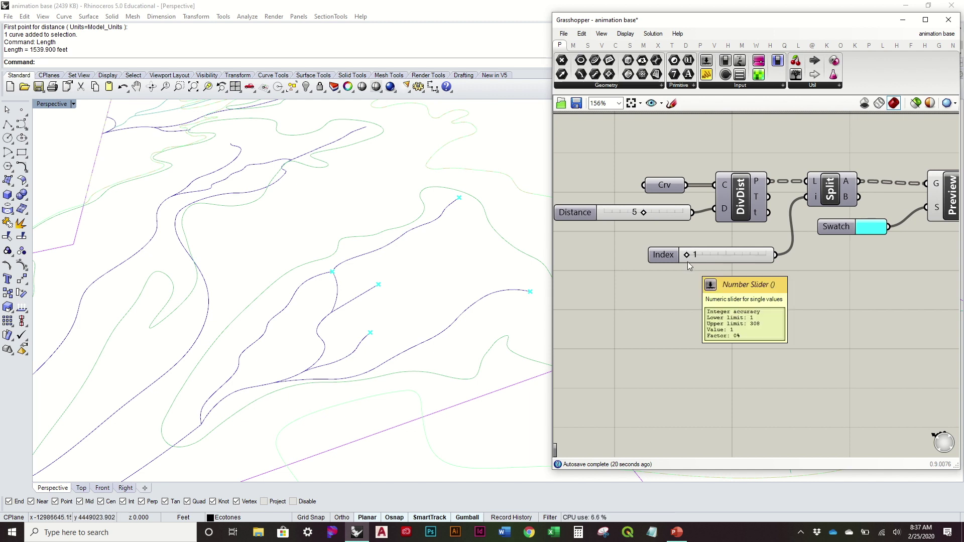
{"action": "right_click_drag", "start_coordinate": [840, 270], "coordinate": [793, 303]}
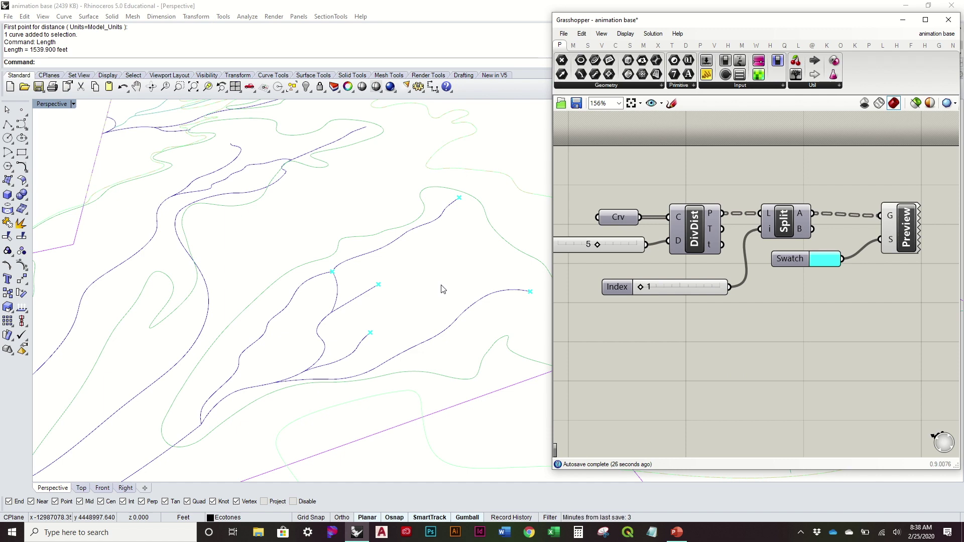
{"action": "mouse_move", "coordinate": [445, 250]}
{"action": "right_mouse_down"}
{"action": "mouse_move", "coordinate": [365, 252]}
{"action": "mouse_move", "coordinate": [446, 249]}
{"action": "right_mouse_up"}
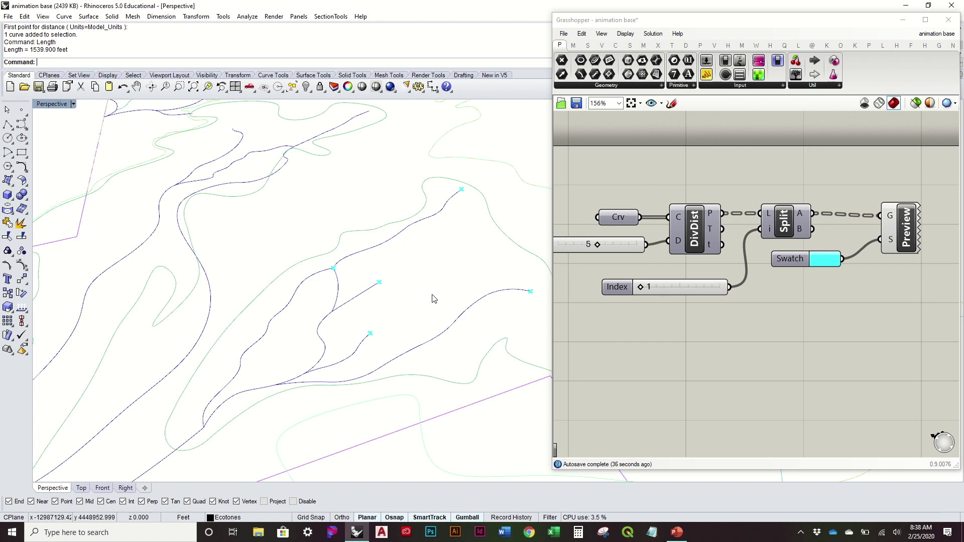
{"action": "mouse_move", "coordinate": [433, 299]}
{"action": "right_mouse_down"}
{"action": "mouse_move", "coordinate": [458, 293]}
{"action": "mouse_move", "coordinate": [448, 282]}
{"action": "mouse_move", "coordinate": [413, 288]}
{"action": "mouse_move", "coordinate": [487, 273]}
{"action": "mouse_move", "coordinate": [459, 282]}
{"action": "mouse_move", "coordinate": [454, 271]}
{"action": "mouse_move", "coordinate": [443, 285]}
{"action": "right_mouse_up"}
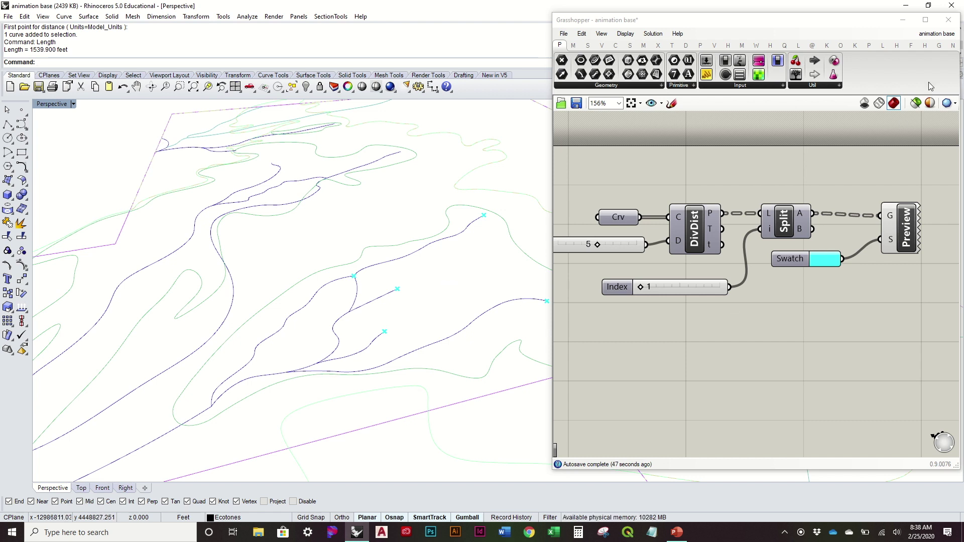
Add Horster's getCamera component to the empty canvas area below the Index slider.
{"action": "left_click", "coordinate": [904, 55]}
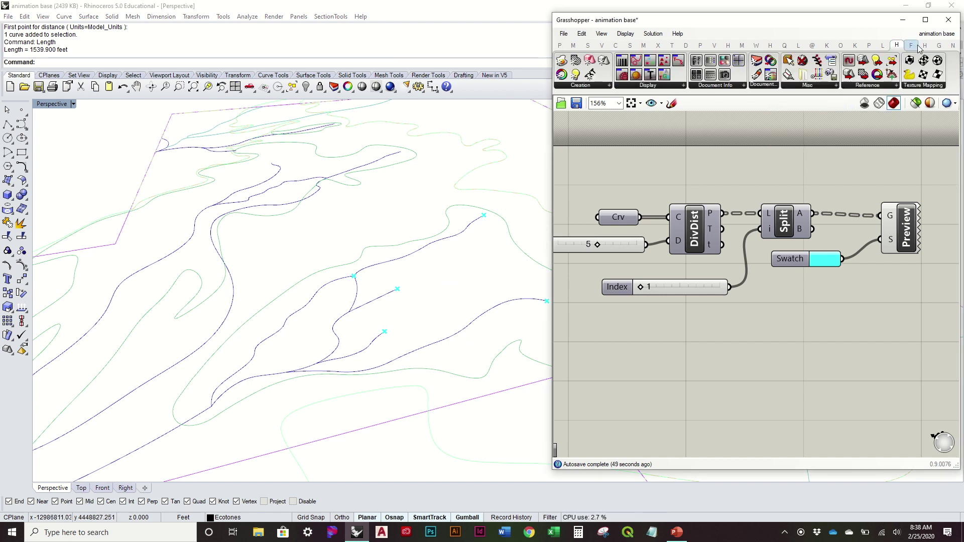
{"action": "left_click", "coordinate": [911, 45]}
{"action": "left_click", "coordinate": [925, 46]}
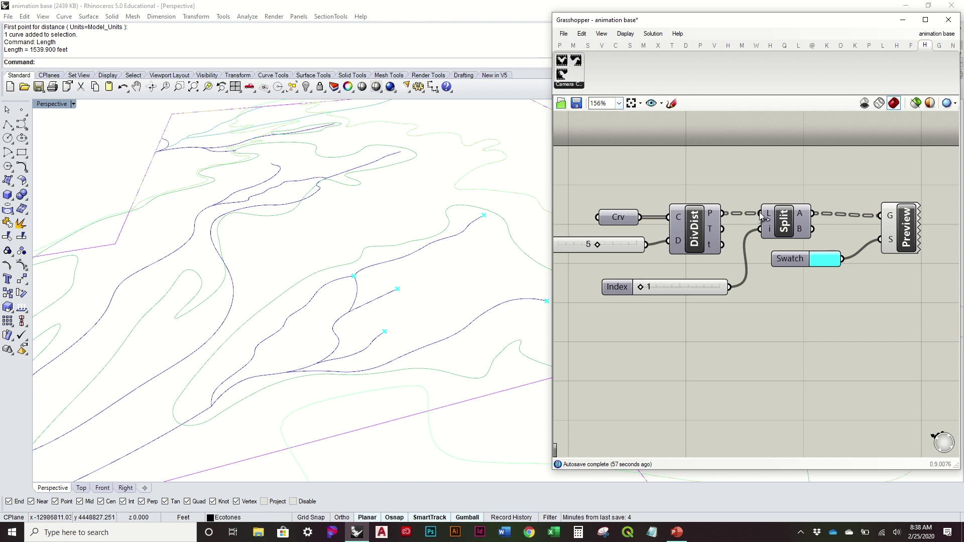
{"action": "mouse_move", "coordinate": [766, 216]}
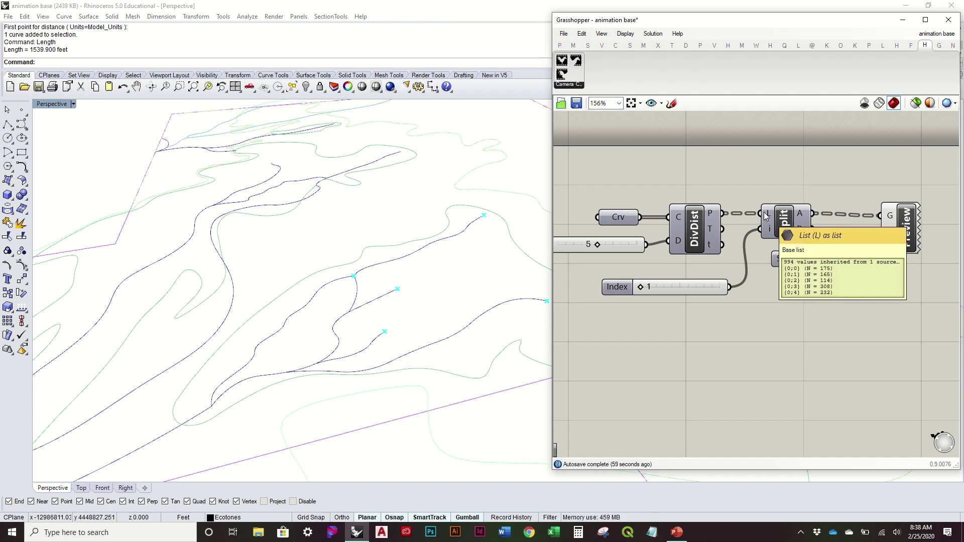
{"action": "right_click_drag", "start_coordinate": [459, 269], "coordinate": [419, 247]}
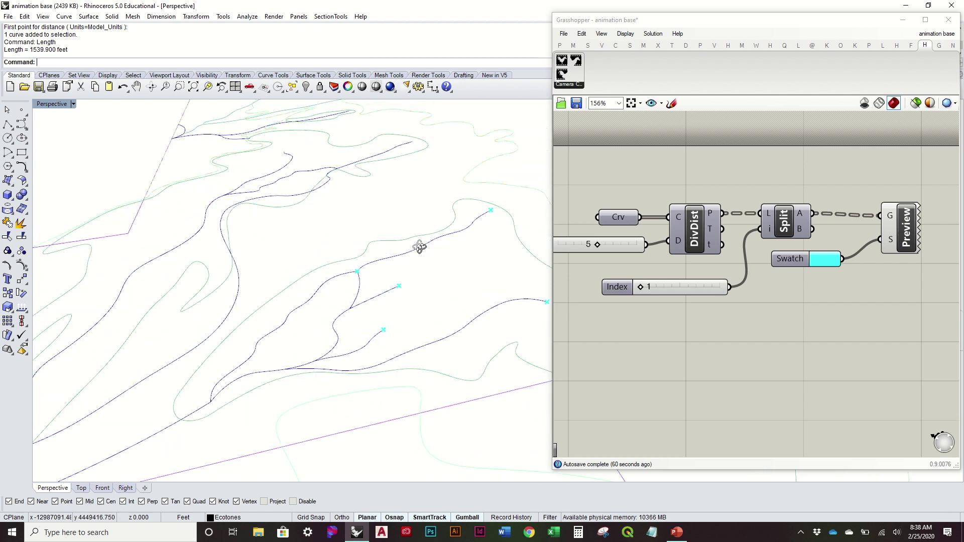
{"action": "left_click", "coordinate": [828, 357]}
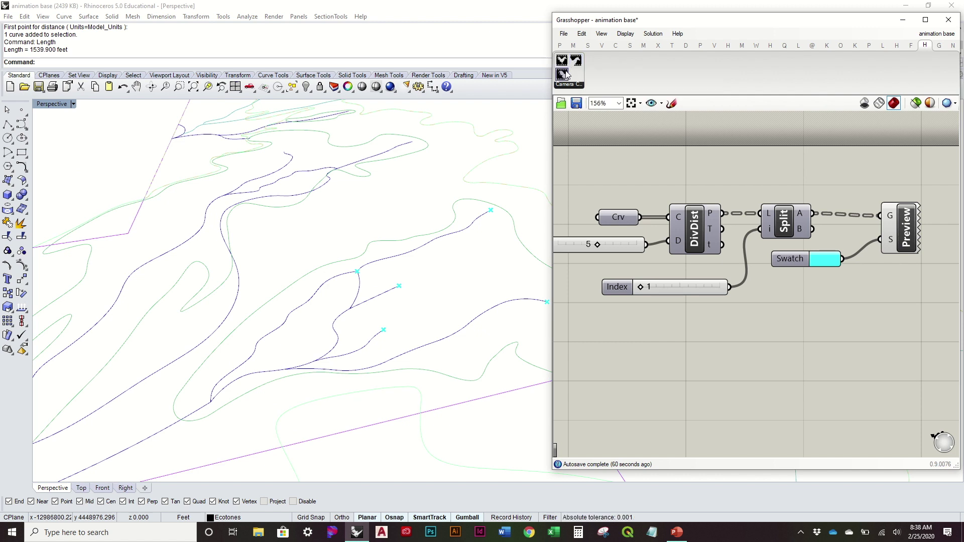
{"action": "left_click_drag", "start_coordinate": [566, 74], "coordinate": [720, 409]}
{"action": "right_click_drag", "start_coordinate": [720, 408], "coordinate": [750, 336]}
{"action": "left_click_drag", "start_coordinate": [750, 335], "coordinate": [739, 314]}
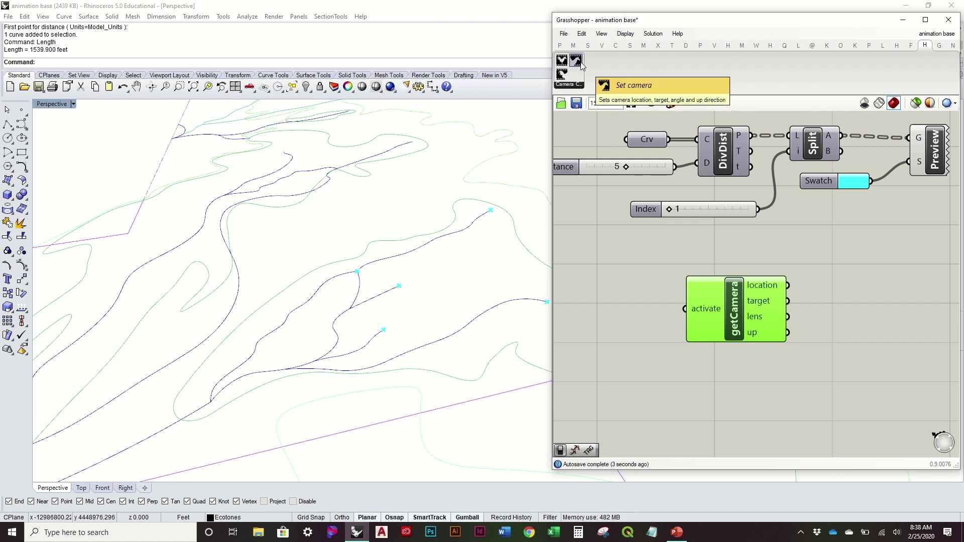
Add Horster's setCam component beside getCamera, leaving space between them for wiring.
{"action": "left_click_drag", "start_coordinate": [576, 60], "coordinate": [839, 302]}
{"action": "left_click", "coordinate": [731, 315]}
{"action": "right_click_drag", "start_coordinate": [675, 322], "coordinate": [799, 313]}
Clear Grasshopper out of the way and show the safe frame in the Perspective viewport.
{"action": "right_click_drag", "start_coordinate": [396, 319], "coordinate": [396, 325]}
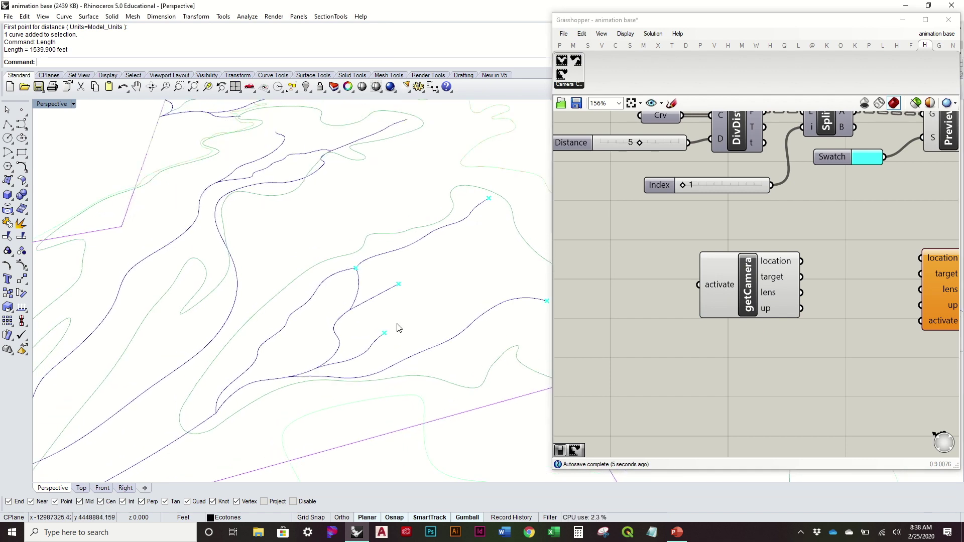
{"action": "right_click_drag", "start_coordinate": [348, 361], "coordinate": [431, 327], "text": "shift"}
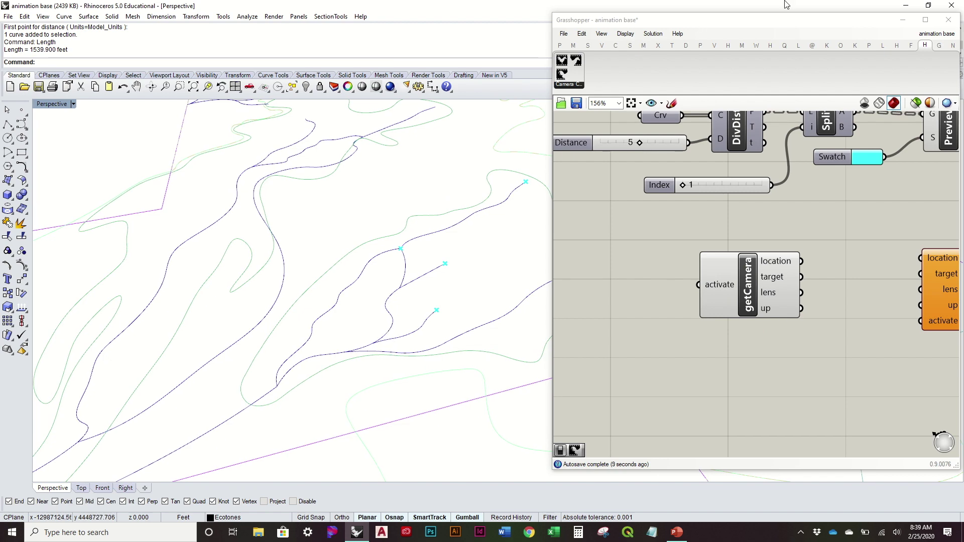
{"action": "left_click", "coordinate": [903, 21]}
{"action": "right_click_drag", "start_coordinate": [585, 251], "coordinate": [578, 250]}
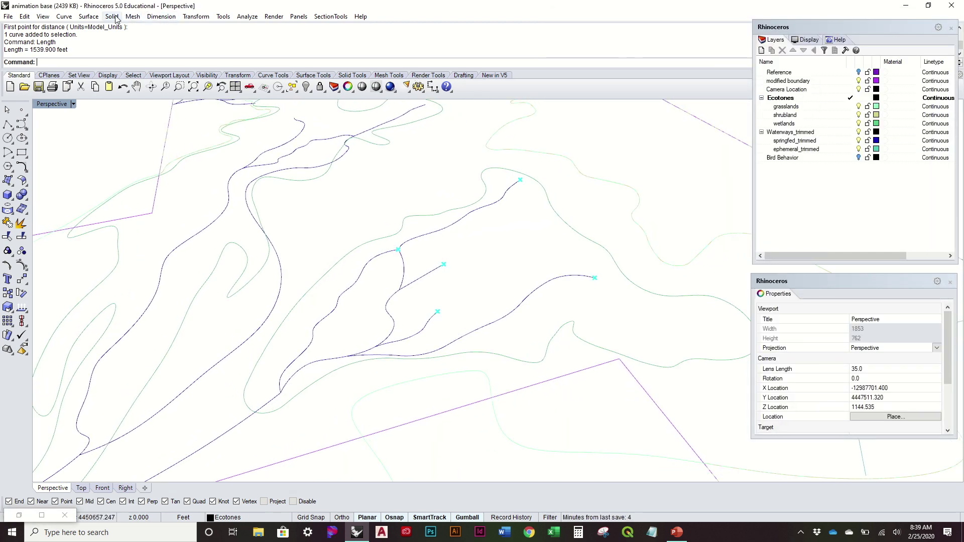
{"action": "left_click", "coordinate": [274, 17]}
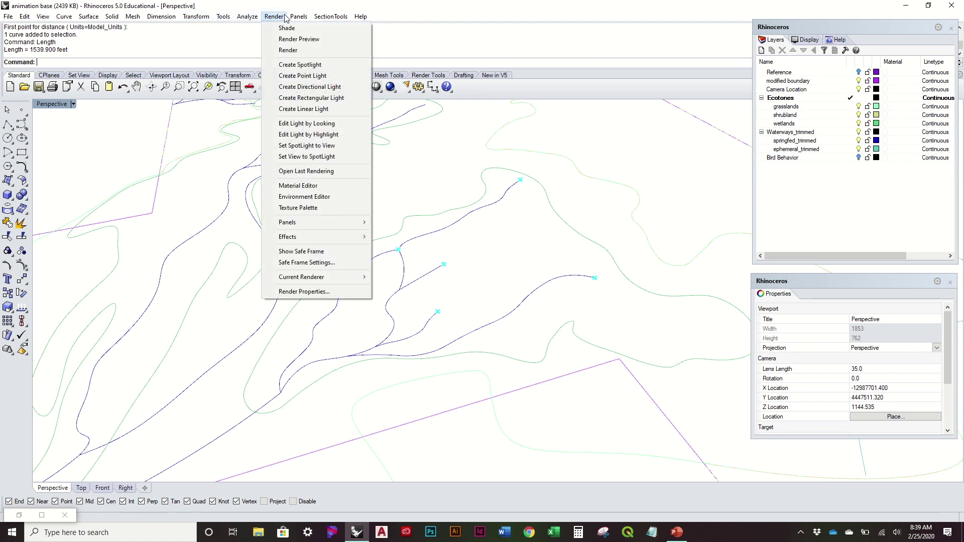
{"action": "left_click", "coordinate": [351, 256]}
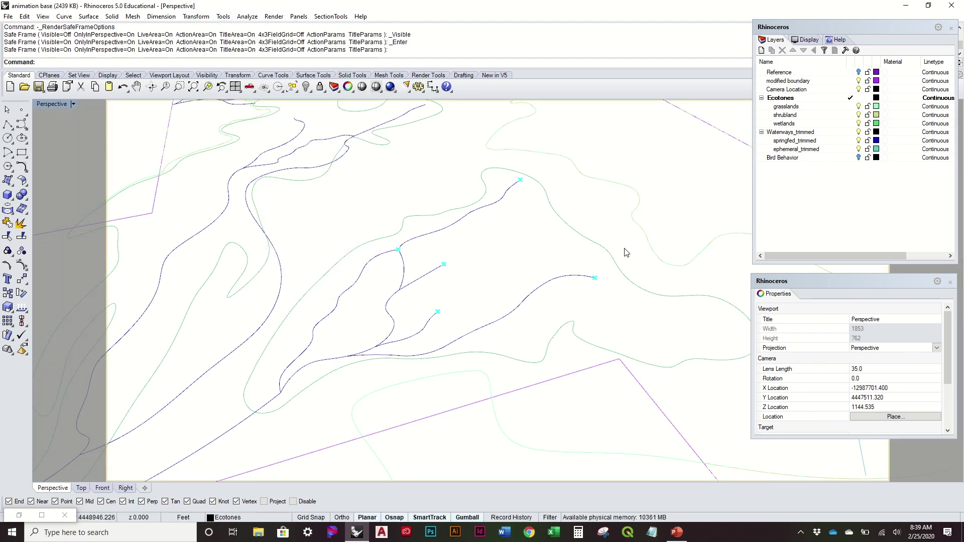
Reframe the Perspective view so the waterways with cyan markers sit inside the safe frame.
{"action": "right_click_drag", "start_coordinate": [625, 252], "coordinate": [569, 251]}
{"action": "mouse_move", "coordinate": [508, 250]}
{"action": "right_mouse_down", "text": "shift"}
{"action": "mouse_move", "coordinate": [504, 263]}
{"action": "mouse_move", "coordinate": [536, 261]}
{"action": "mouse_move", "coordinate": [522, 269]}
{"action": "mouse_move", "coordinate": [538, 258]}
{"action": "mouse_move", "coordinate": [454, 267]}
{"action": "mouse_move", "coordinate": [489, 267]}
{"action": "mouse_move", "coordinate": [513, 250]}
{"action": "mouse_move", "coordinate": [502, 261]}
{"action": "mouse_move", "coordinate": [527, 262]}
{"action": "mouse_move", "coordinate": [519, 262]}
{"action": "right_mouse_up", "text": "shift"}
{"action": "scroll", "coordinate": [502, 261], "scroll_direction": "up", "scroll_amount": 2}
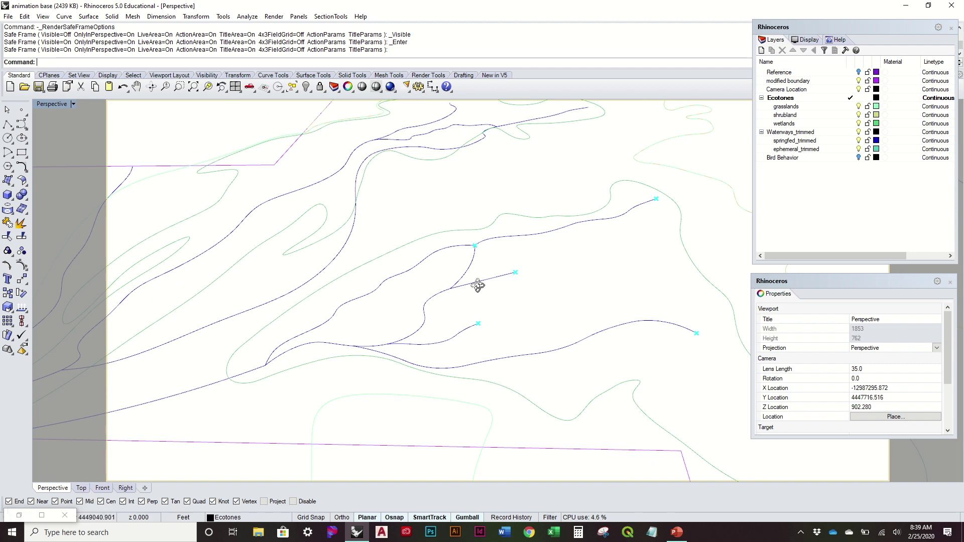
{"action": "right_click_drag", "start_coordinate": [478, 285], "coordinate": [479, 290]}
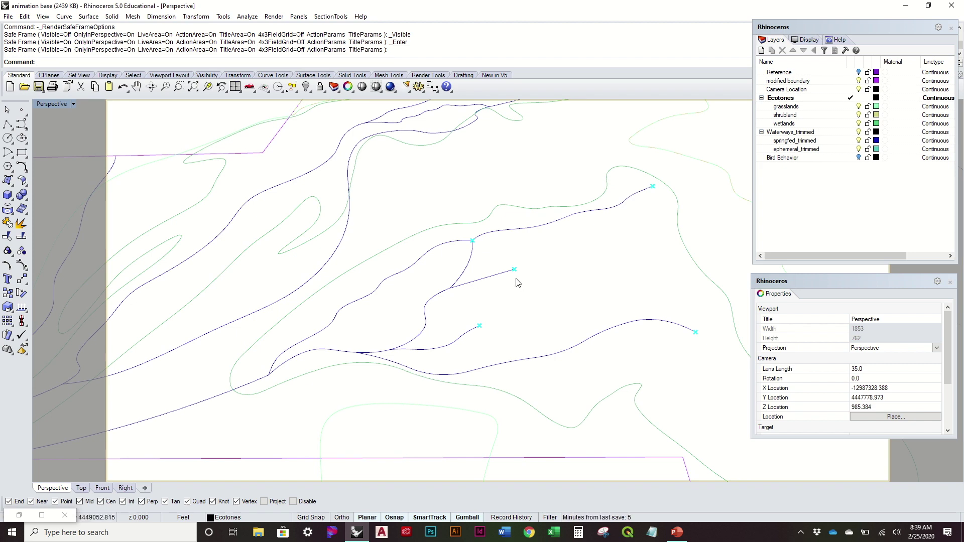
Restore Grasshopper, add a Boolean Toggle set to True and connect it to getCamera's activate input.
{"action": "left_click", "coordinate": [31, 515]}
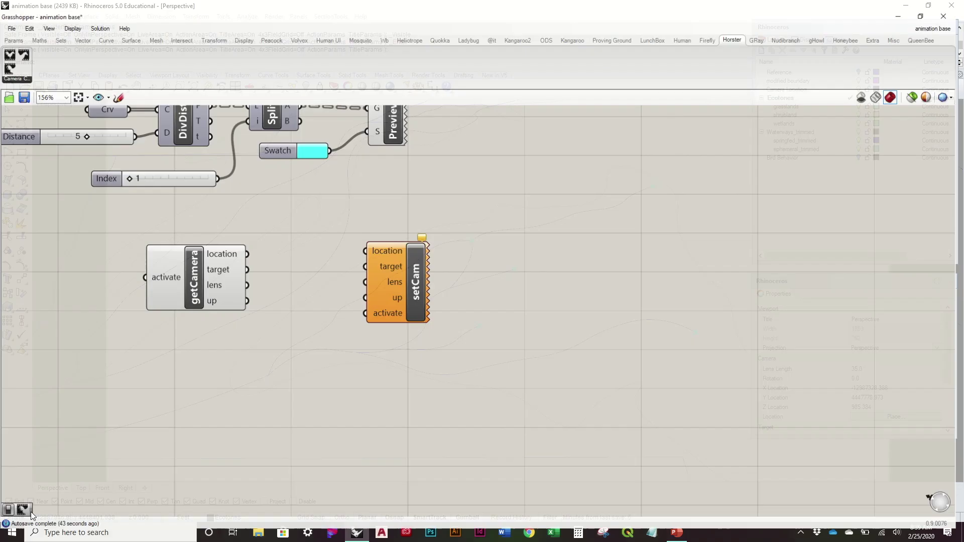
{"action": "left_click", "coordinate": [929, 6]}
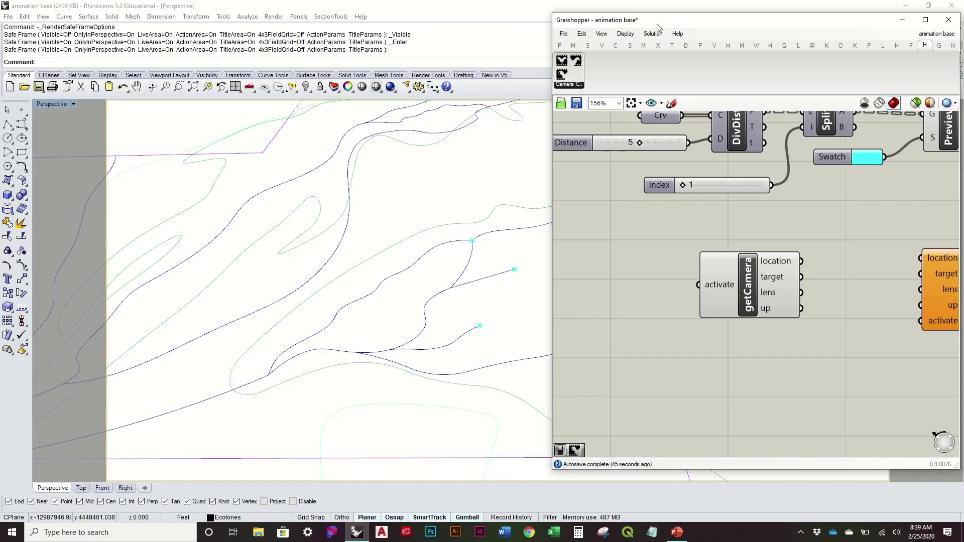
{"action": "left_click", "coordinate": [561, 46]}
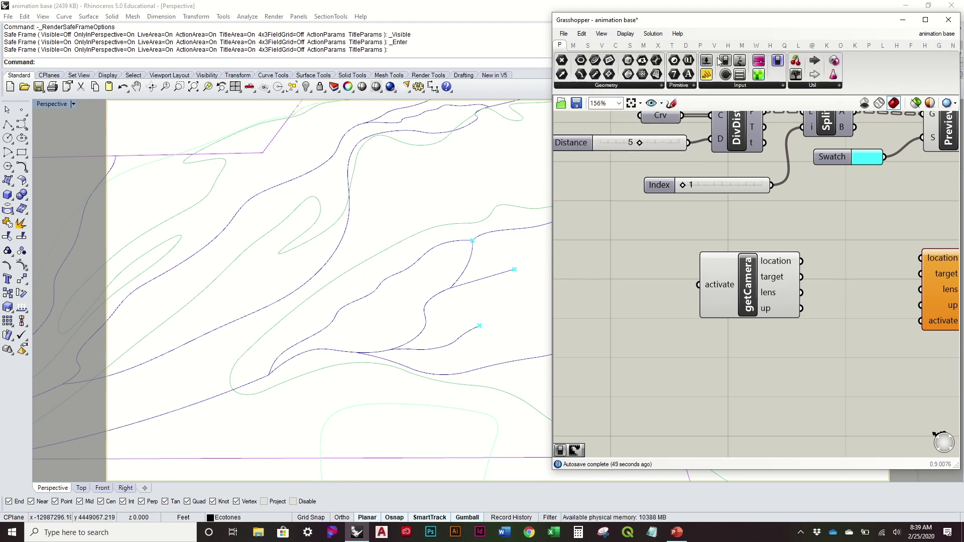
{"action": "left_click_drag", "start_coordinate": [601, 278], "coordinate": [705, 290]}
{"action": "left_click_drag", "start_coordinate": [577, 279], "coordinate": [598, 287]}
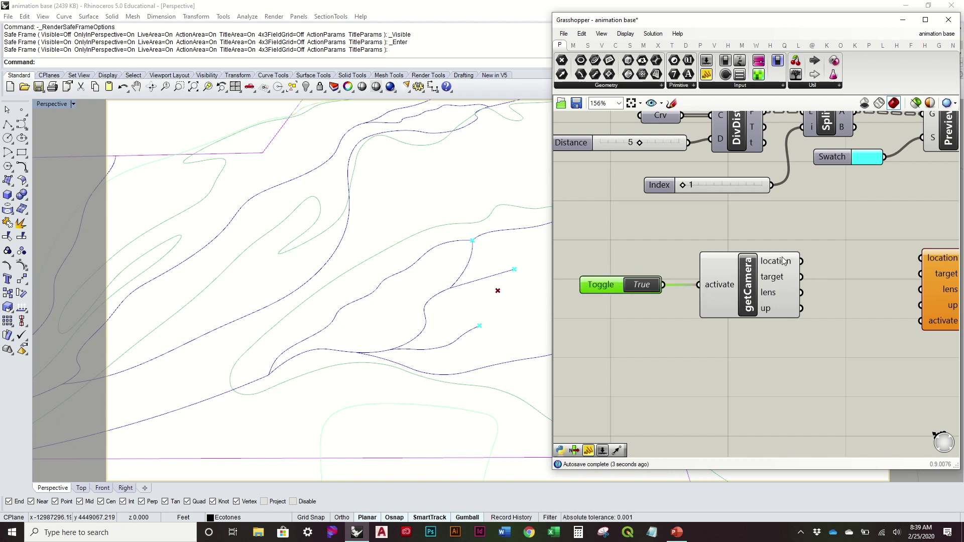
Add a Point parameter between getCamera and setCam and connect getCamera's location output to it.
{"action": "mouse_move", "coordinate": [783, 260]}
{"action": "mouse_move", "coordinate": [777, 293]}
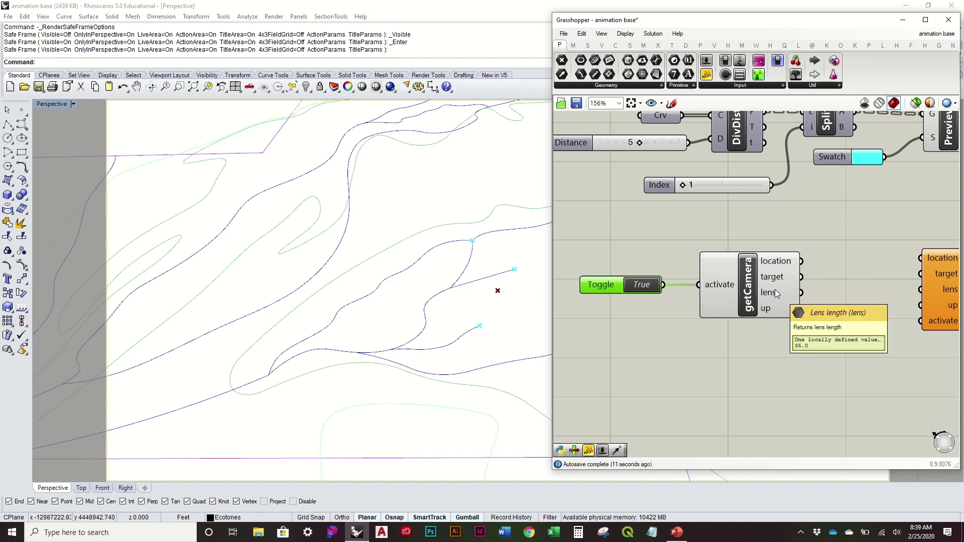
{"action": "mouse_move", "coordinate": [775, 310]}
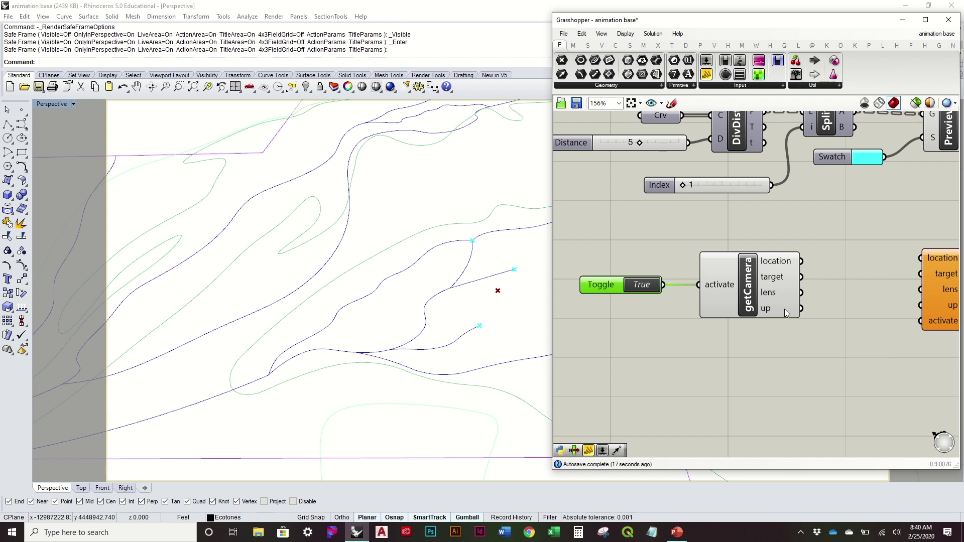
{"action": "right_click_drag", "start_coordinate": [885, 324], "coordinate": [787, 344]}
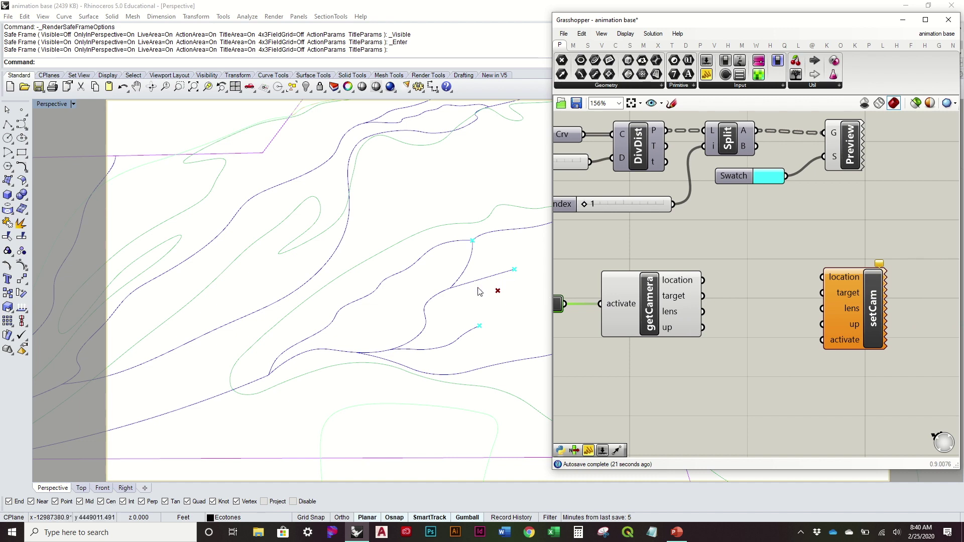
{"action": "left_click_drag", "start_coordinate": [653, 29], "coordinate": [622, 23]}
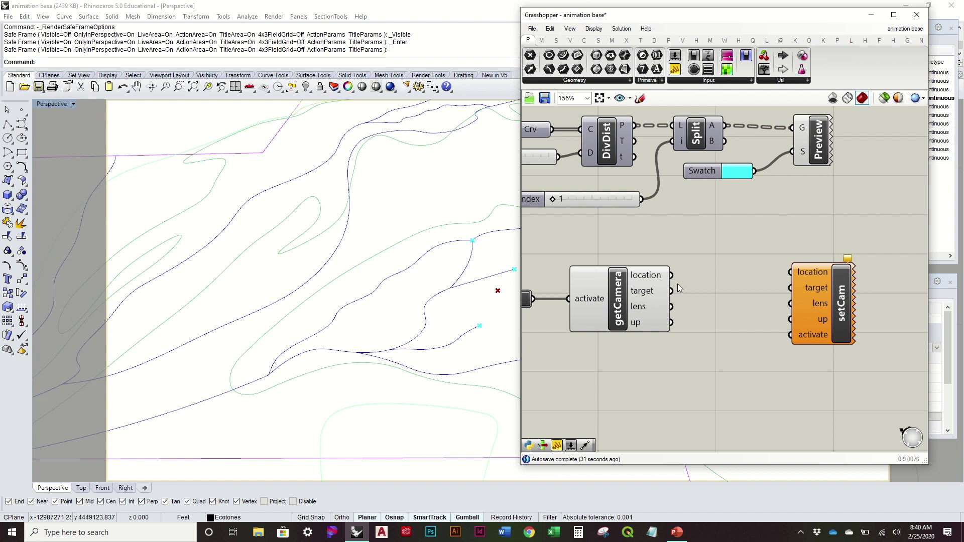
{"action": "left_click", "coordinate": [530, 55]}
{"action": "left_click", "coordinate": [717, 254]}
{"action": "left_click_drag", "start_coordinate": [671, 275], "coordinate": [728, 274]}
Bake the camera location point onto the Camera Location layer.
{"action": "right_click", "coordinate": [728, 274]}
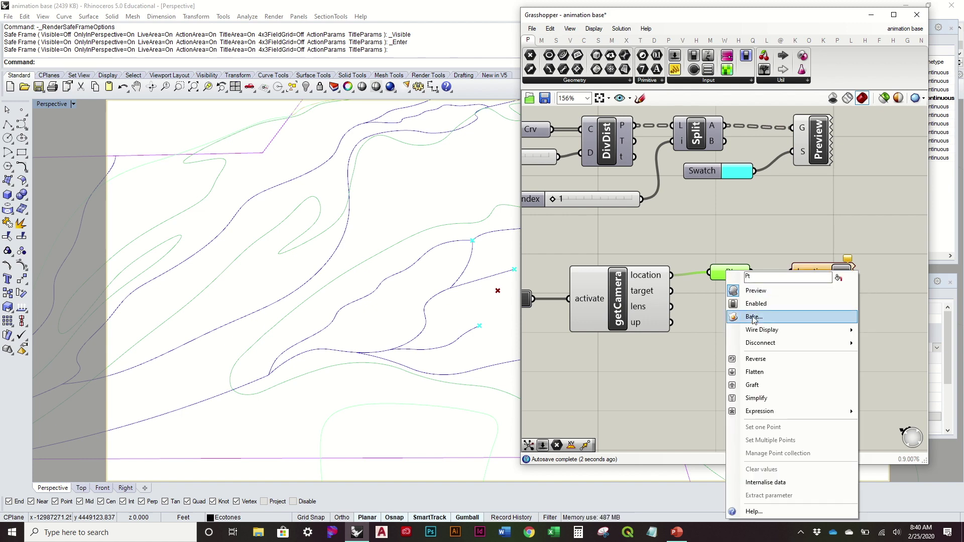
{"action": "left_click", "coordinate": [775, 316]}
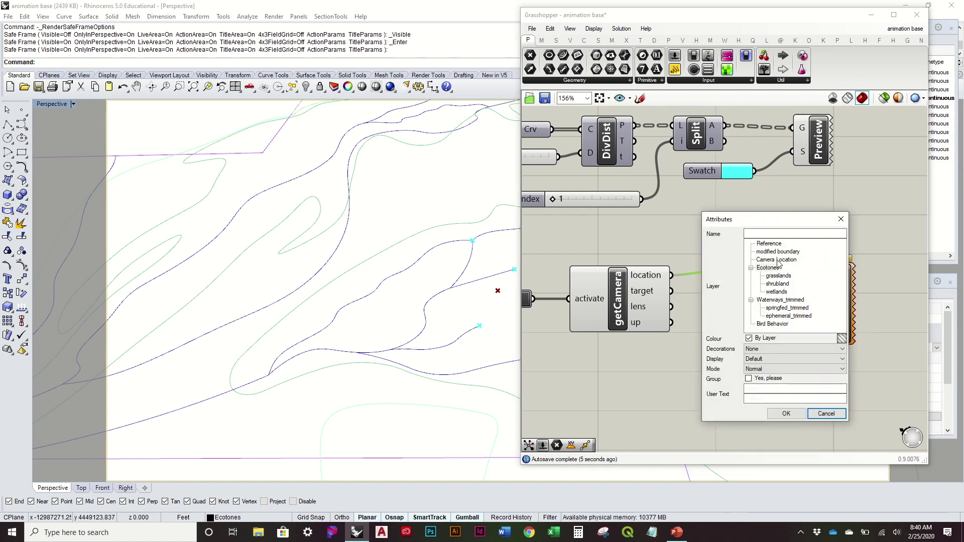
{"action": "left_click", "coordinate": [761, 261]}
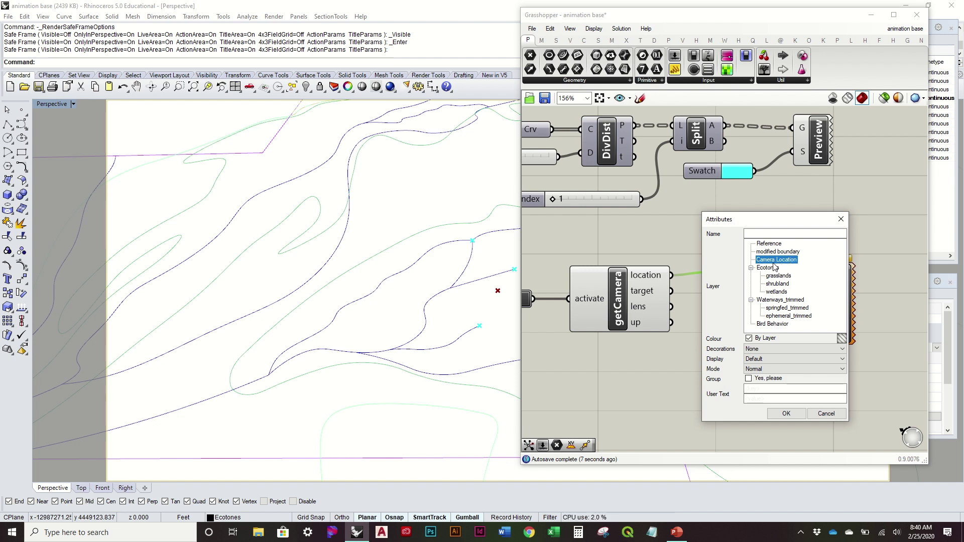
{"action": "left_click", "coordinate": [786, 414]}
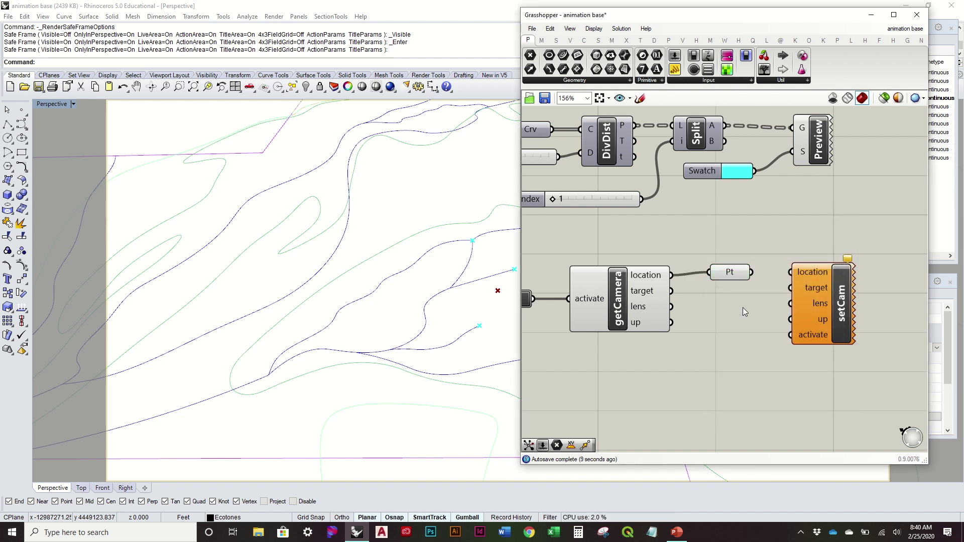
Duplicate the Point parameter, place the copy below the original and feed it from getCamera's target output instead of location.
{"action": "key", "text": "ctrl+c"}
{"action": "key", "text": "ctrl+v"}
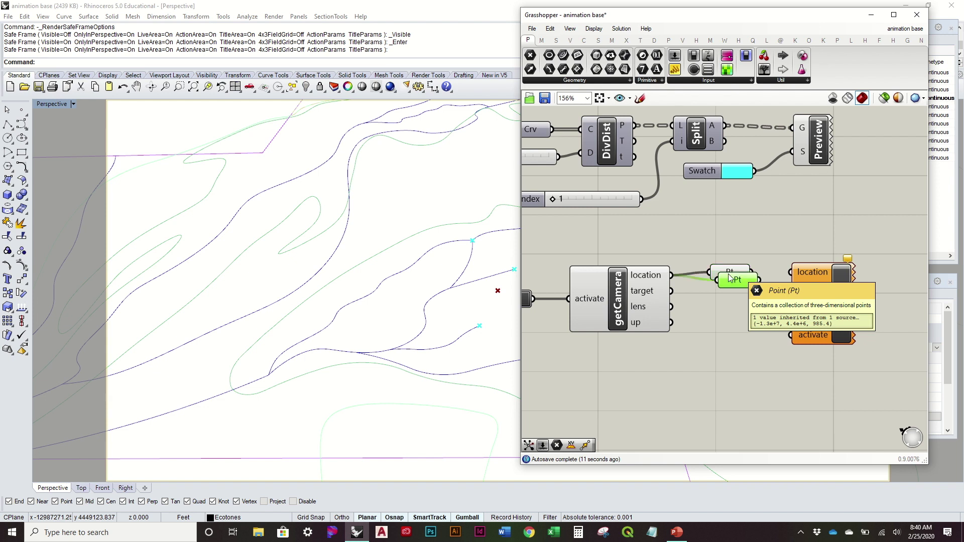
{"action": "left_click_drag", "start_coordinate": [732, 275], "coordinate": [731, 304]}
{"action": "left_click_drag", "start_coordinate": [673, 291], "coordinate": [717, 310]}
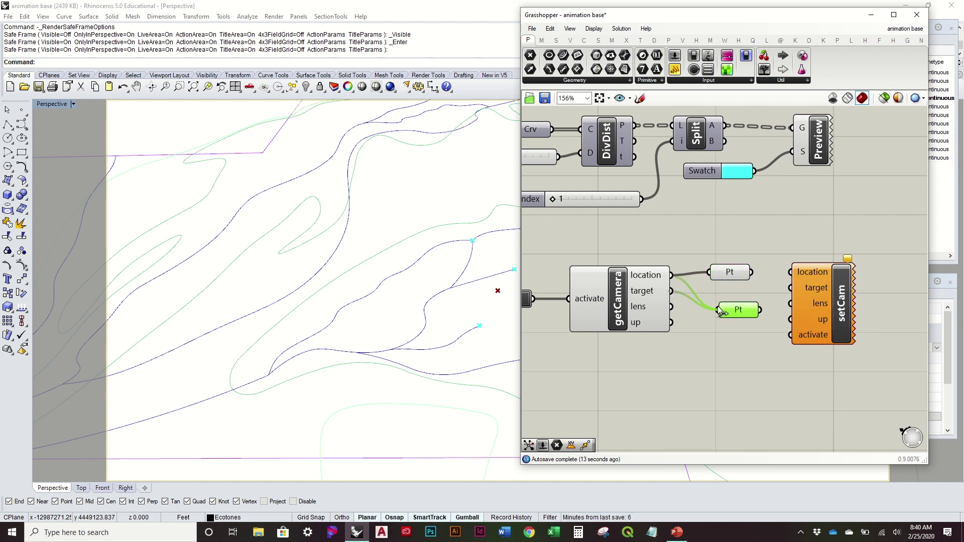
Bake the camera target point onto the Camera Location layer.
{"action": "right_click", "coordinate": [734, 312]}
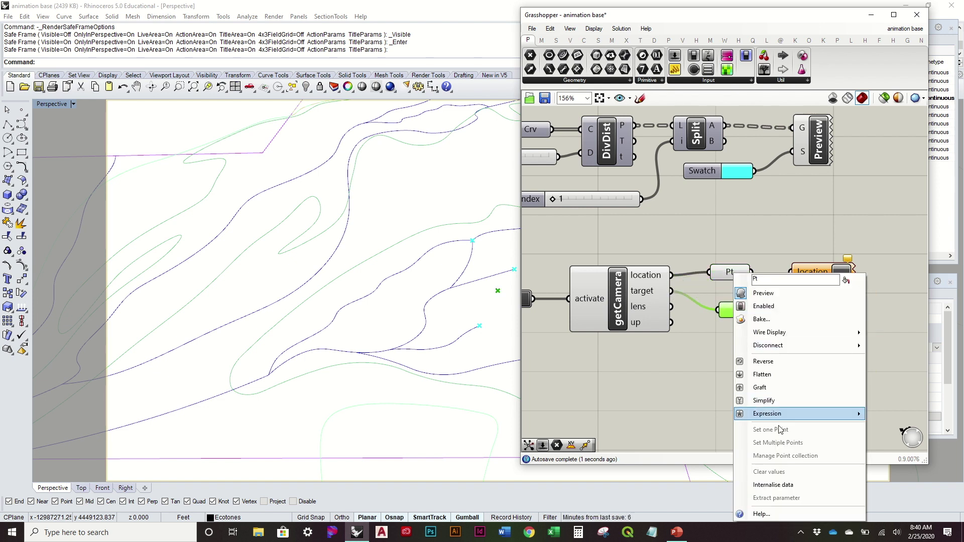
{"action": "left_click", "coordinate": [773, 319]}
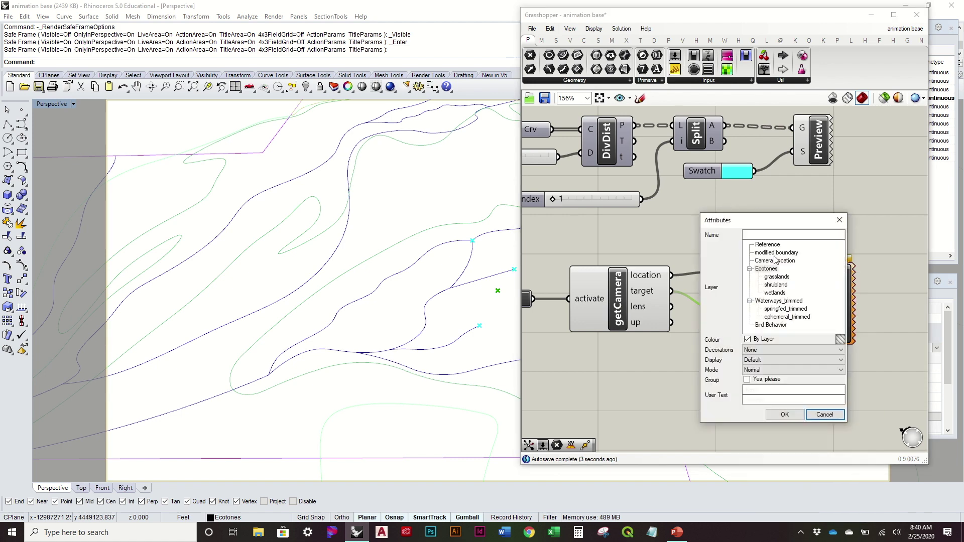
{"action": "left_click", "coordinate": [774, 261]}
{"action": "left_click", "coordinate": [784, 414]}
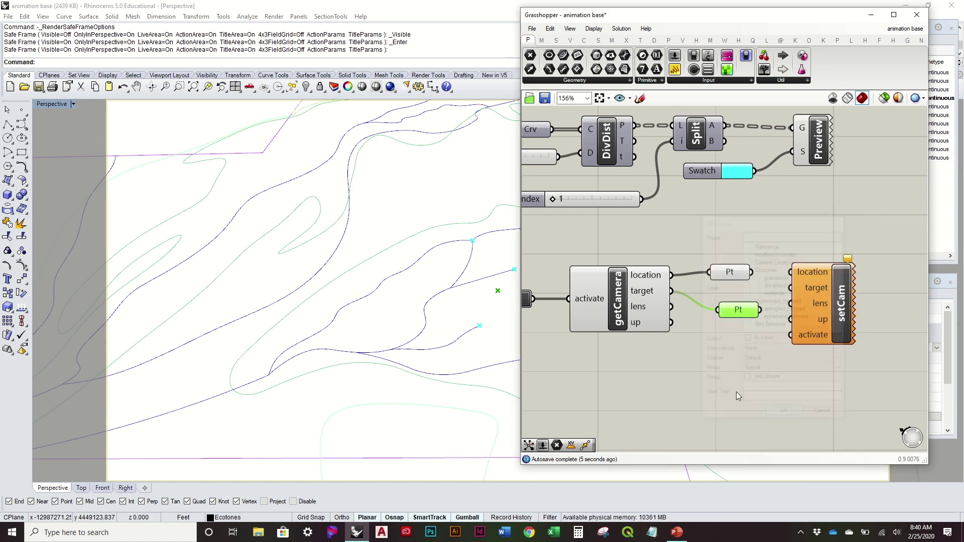
Delete the getCamera component, keeping the toggle and both Point parameters.
{"action": "right_click_drag", "start_coordinate": [737, 392], "coordinate": [791, 378]}
{"action": "left_click_drag", "start_coordinate": [741, 395], "coordinate": [635, 251]}
{"action": "key", "text": "Delete"}
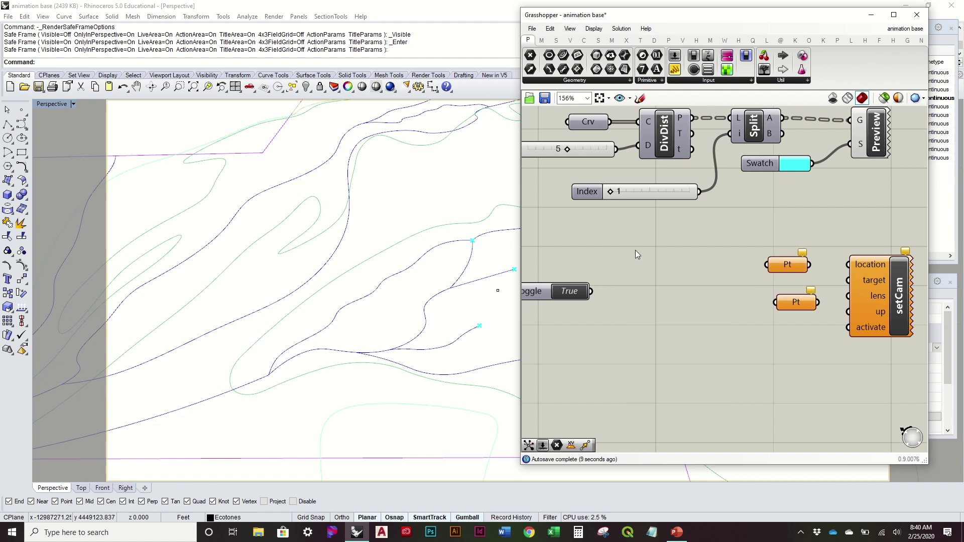
Minimize Grasshopper and examine the baked camera location and target points in the Perspective view.
{"action": "left_click", "coordinate": [872, 14]}
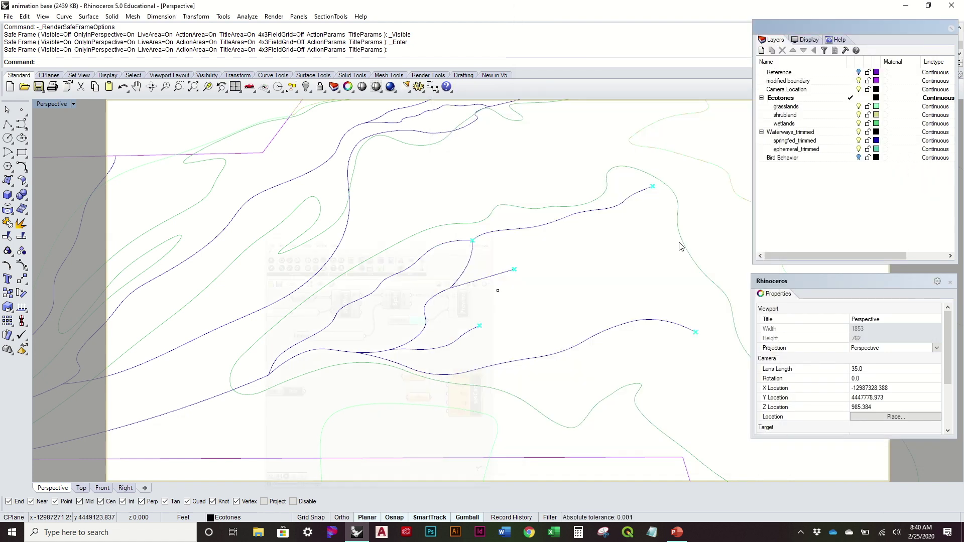
{"action": "right_click_drag", "start_coordinate": [659, 258], "coordinate": [533, 254]}
{"action": "scroll", "coordinate": [590, 277], "scroll_direction": "down", "scroll_amount": 5}
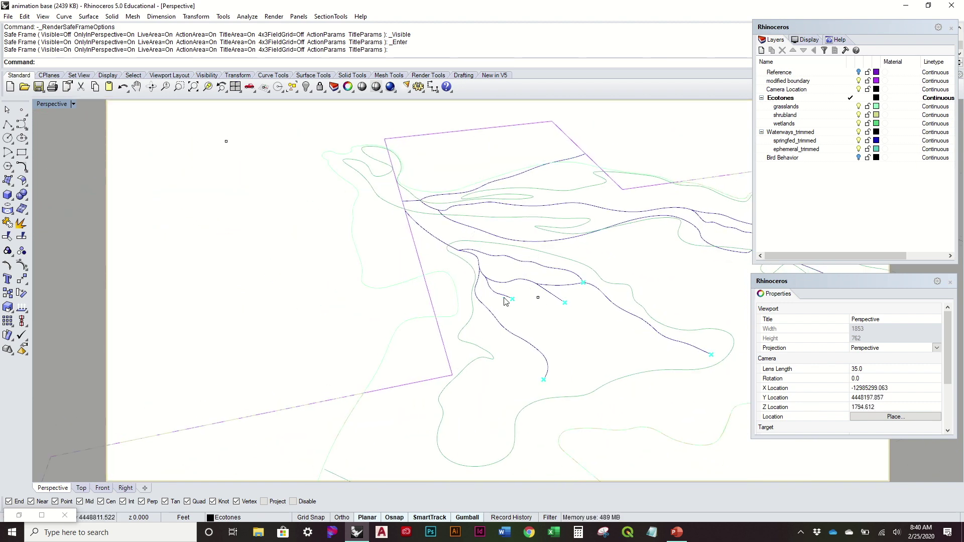
{"action": "right_click_drag", "start_coordinate": [471, 289], "coordinate": [453, 304]}
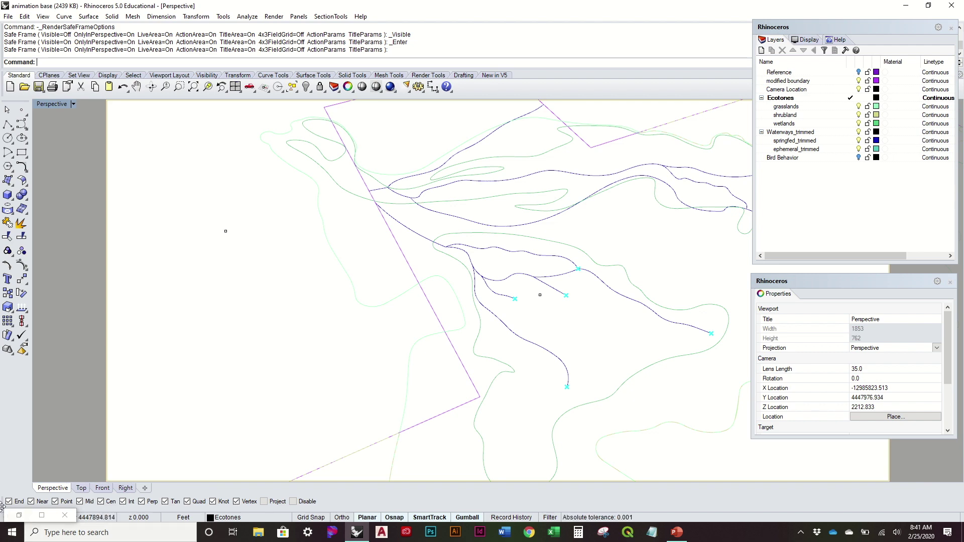
Restore Grasshopper, shift the Index slider slightly down and put it in its own group.
{"action": "left_click", "coordinate": [19, 516]}
{"action": "right_click_drag", "start_coordinate": [655, 203], "coordinate": [669, 264]}
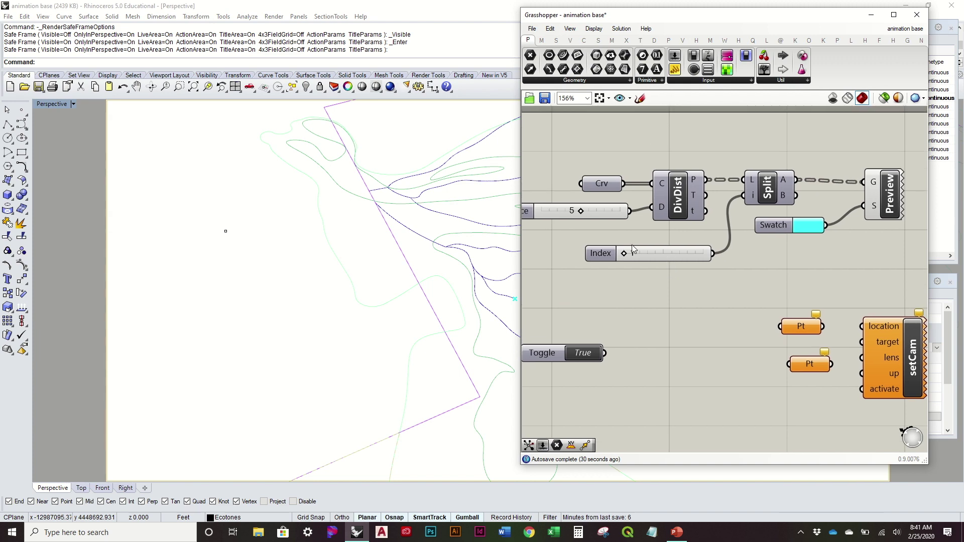
{"action": "mouse_move", "coordinate": [454, 263]}
{"action": "right_mouse_down"}
{"action": "mouse_move", "coordinate": [489, 251]}
{"action": "mouse_move", "coordinate": [437, 264]}
{"action": "right_mouse_up"}
{"action": "left_click_drag", "start_coordinate": [623, 254], "coordinate": [626, 265]}
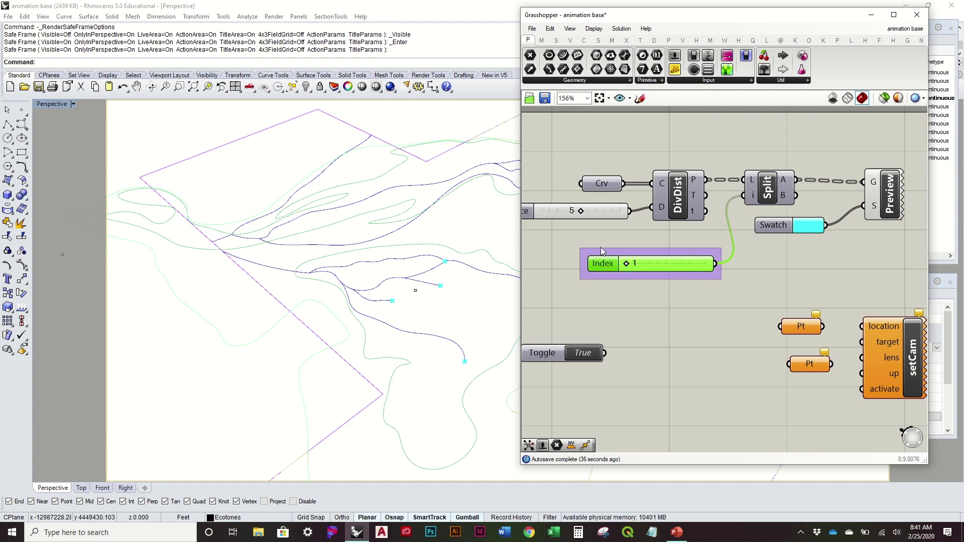
{"action": "mouse_move", "coordinate": [628, 266]}
{"action": "left_mouse_down"}
{"action": "mouse_move", "coordinate": [641, 265]}
{"action": "mouse_move", "coordinate": [627, 266]}
{"action": "left_mouse_up"}
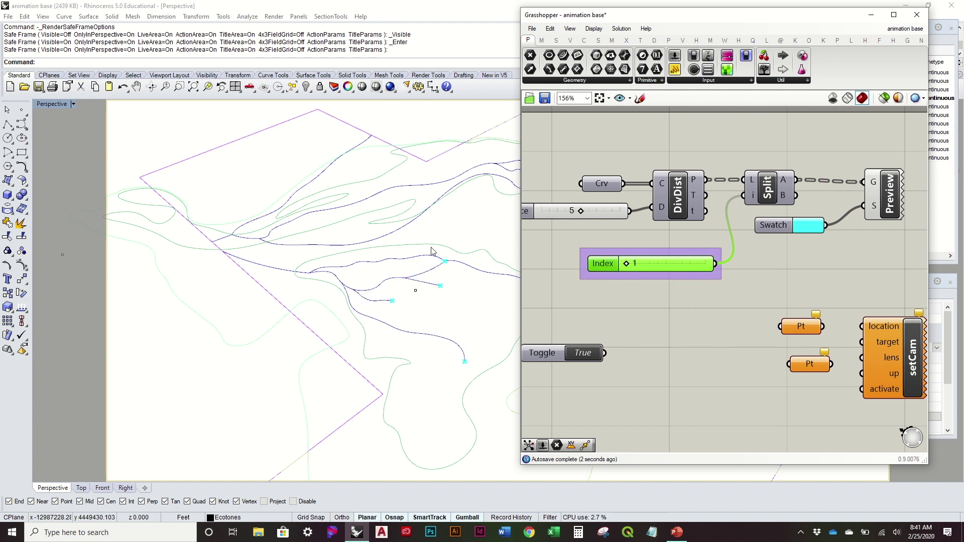
Project the baked camera location point to the construction plane with ProjectToCPlane, keeping the original point.
{"action": "right_click_drag", "start_coordinate": [274, 225], "coordinate": [270, 239]}
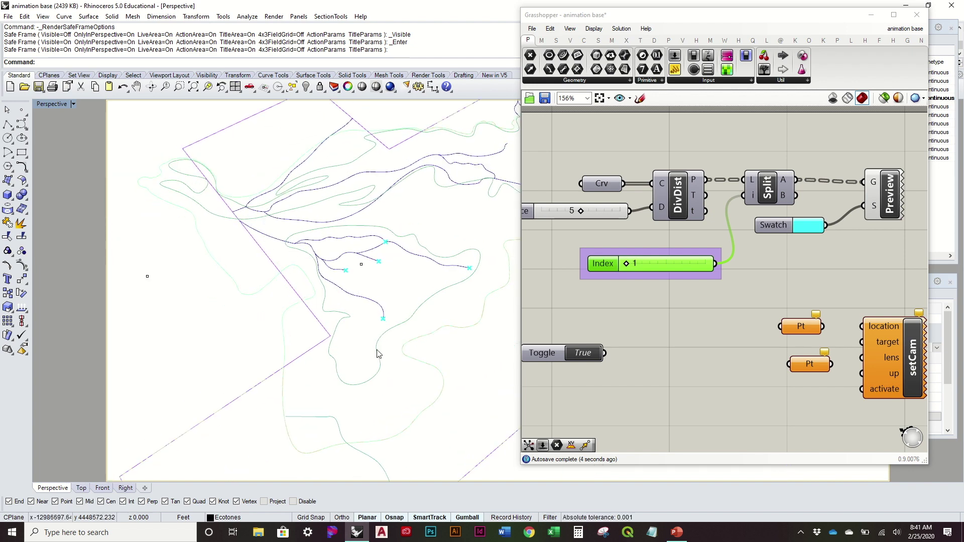
{"action": "right_click_drag", "start_coordinate": [261, 280], "coordinate": [308, 251]}
{"action": "left_click", "coordinate": [270, 231]}
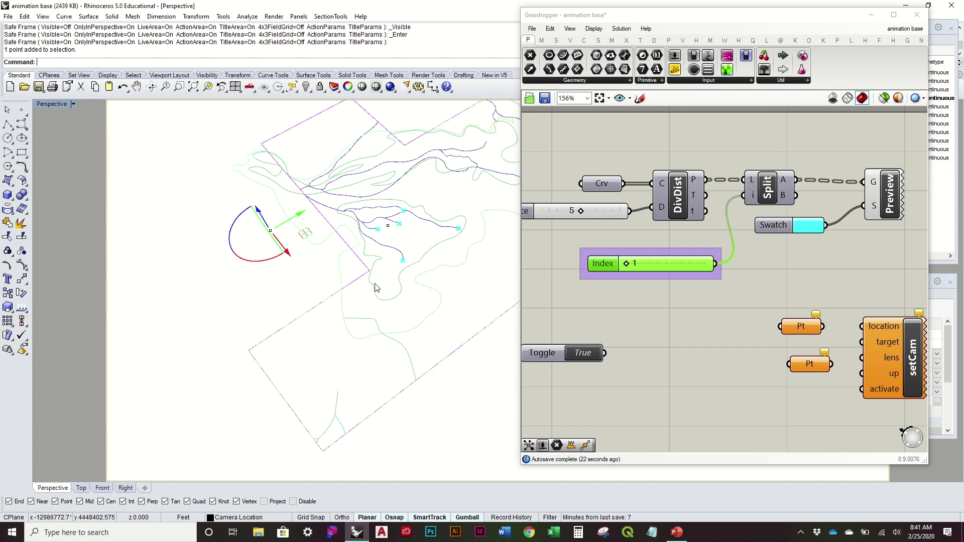
{"action": "type", "text": "ProjectToCPlane"}
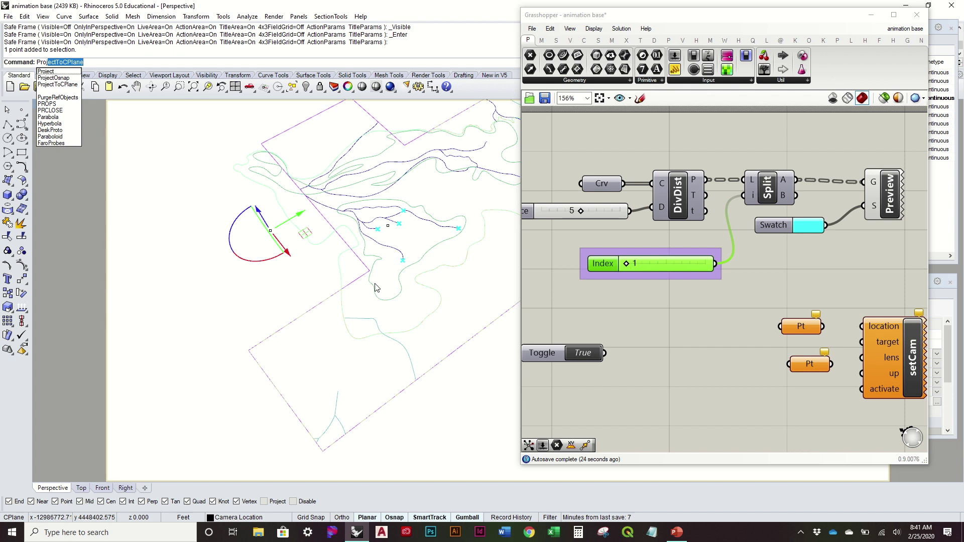
{"action": "key", "text": "Return"}
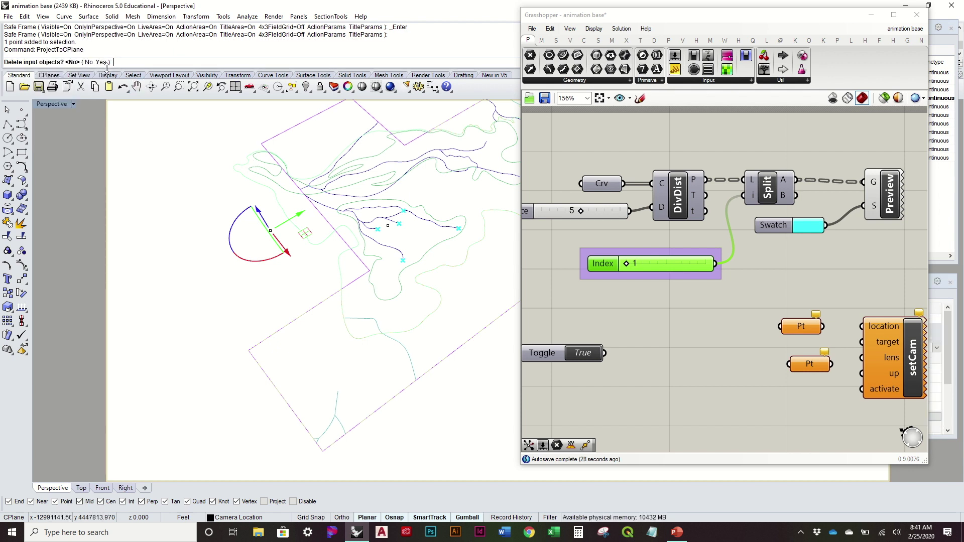
{"action": "left_click", "coordinate": [89, 62]}
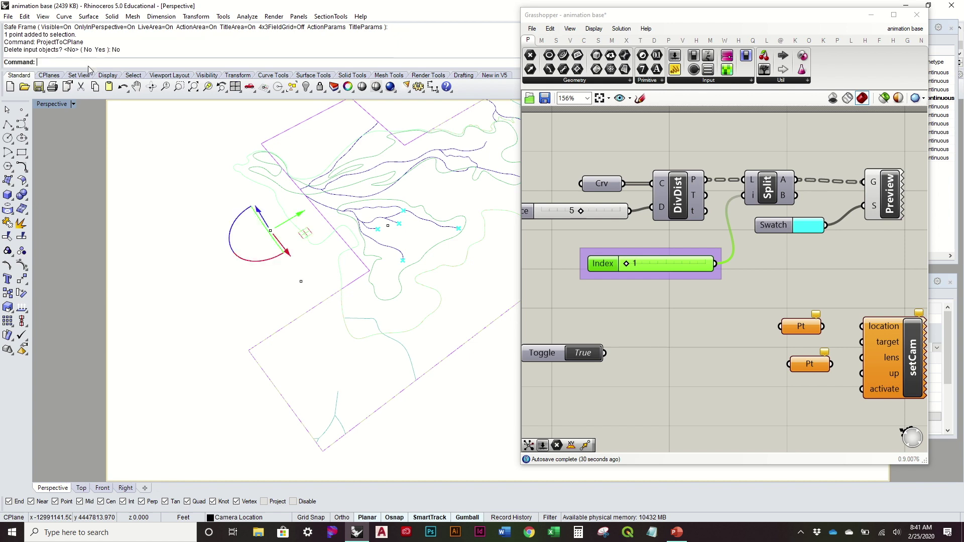
{"action": "left_click", "coordinate": [172, 263]}
Draw a control point curve with three points, starting at the projected point and sweeping around the waterways.
{"action": "mouse_move", "coordinate": [228, 288]}
{"action": "right_mouse_down"}
{"action": "mouse_move", "coordinate": [237, 271]}
{"action": "mouse_move", "coordinate": [307, 302]}
{"action": "mouse_move", "coordinate": [226, 205]}
{"action": "mouse_move", "coordinate": [232, 251]}
{"action": "right_mouse_up"}
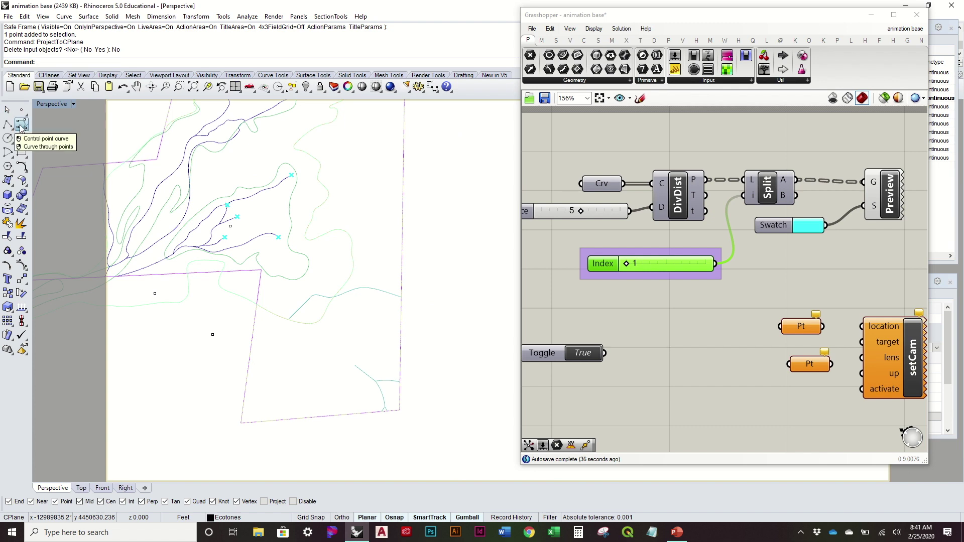
{"action": "left_click", "coordinate": [21, 124]}
{"action": "left_click", "coordinate": [213, 337]}
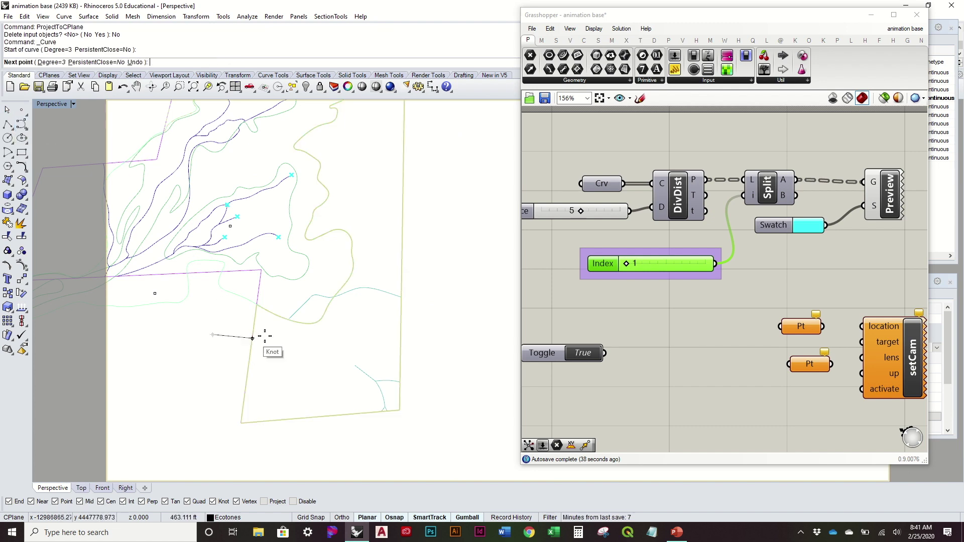
{"action": "scroll", "coordinate": [262, 336], "scroll_direction": "up", "scroll_amount": 2}
{"action": "scroll", "coordinate": [290, 320], "scroll_direction": "up", "scroll_amount": 1}
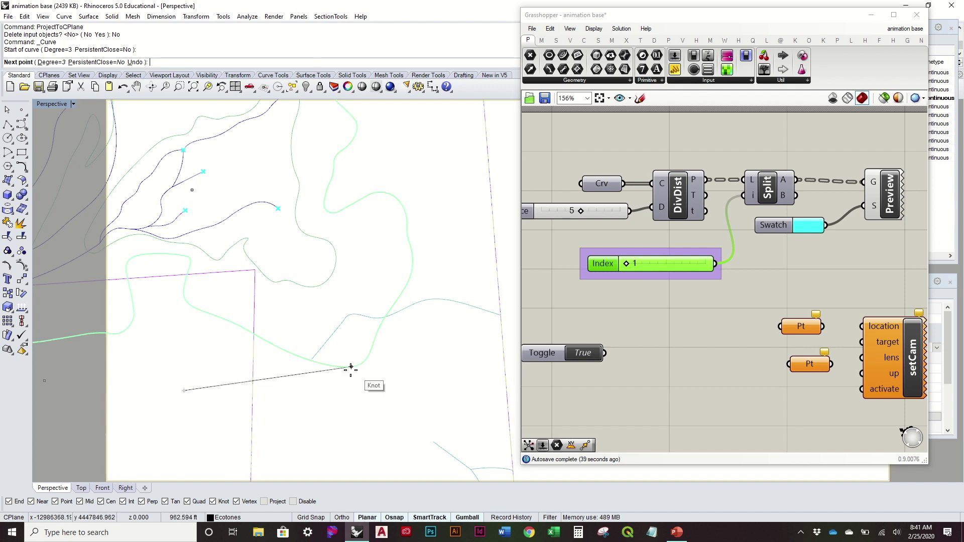
{"action": "left_click", "coordinate": [353, 352]}
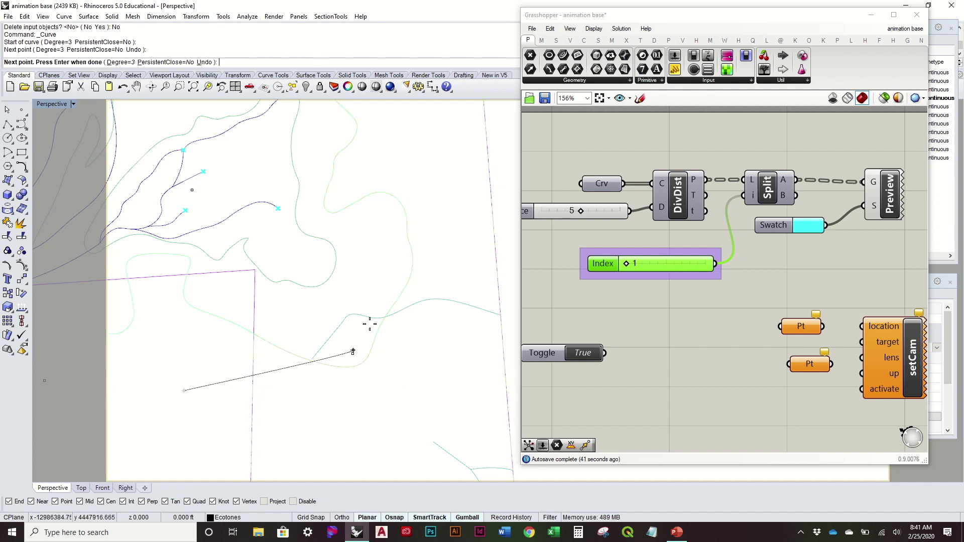
{"action": "left_click", "coordinate": [373, 239]}
{"action": "key", "text": "Return"}
Move the new curve vertically from its start on the projected point up to the baked camera location point.
{"action": "right_click_drag", "start_coordinate": [381, 295], "coordinate": [217, 241]}
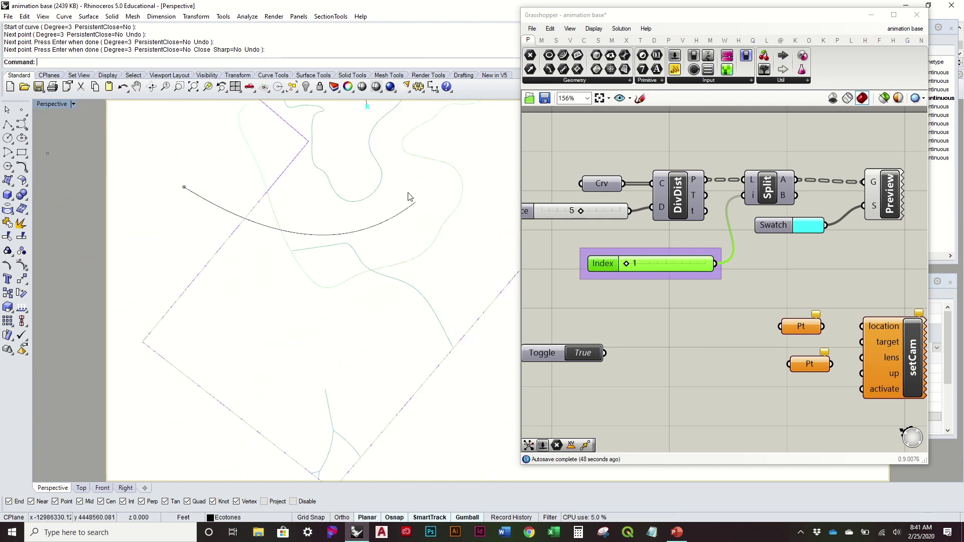
{"action": "mouse_move", "coordinate": [256, 249]}
{"action": "right_mouse_down"}
{"action": "mouse_move", "coordinate": [331, 196]}
{"action": "mouse_move", "coordinate": [414, 290]}
{"action": "mouse_move", "coordinate": [396, 299]}
{"action": "mouse_move", "coordinate": [372, 278]}
{"action": "mouse_move", "coordinate": [375, 267]}
{"action": "mouse_move", "coordinate": [290, 300]}
{"action": "mouse_move", "coordinate": [286, 316]}
{"action": "mouse_move", "coordinate": [304, 303]}
{"action": "mouse_move", "coordinate": [306, 315]}
{"action": "mouse_move", "coordinate": [320, 297]}
{"action": "mouse_move", "coordinate": [303, 322]}
{"action": "right_mouse_up"}
{"action": "left_click", "coordinate": [283, 402]}
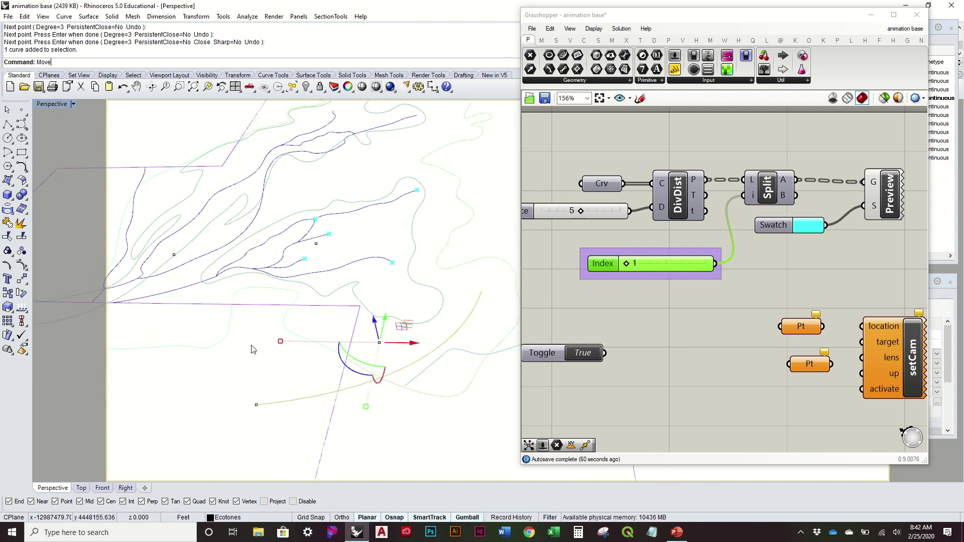
{"action": "key", "text": "Return"}
{"action": "type", "text": "v"}
{"action": "key", "text": "Return"}
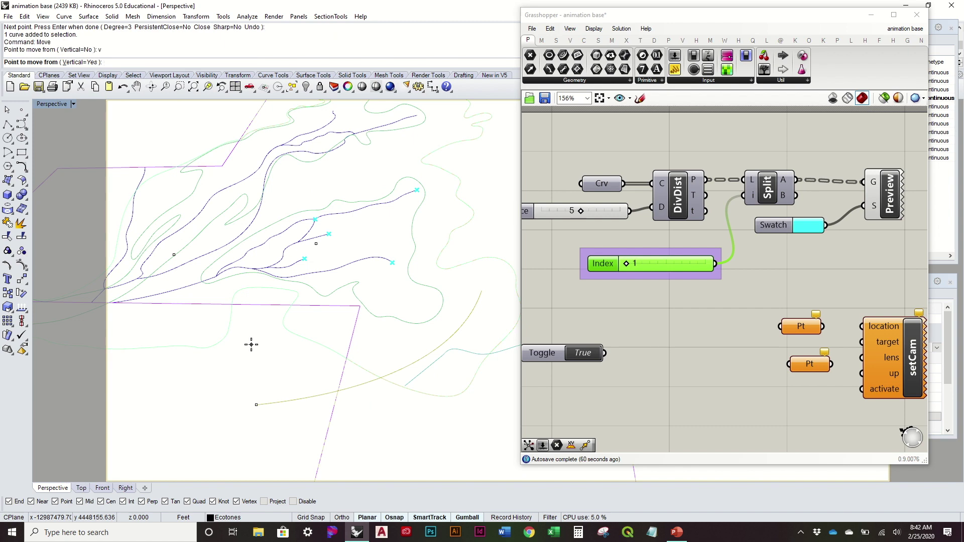
{"action": "left_click", "coordinate": [256, 405]}
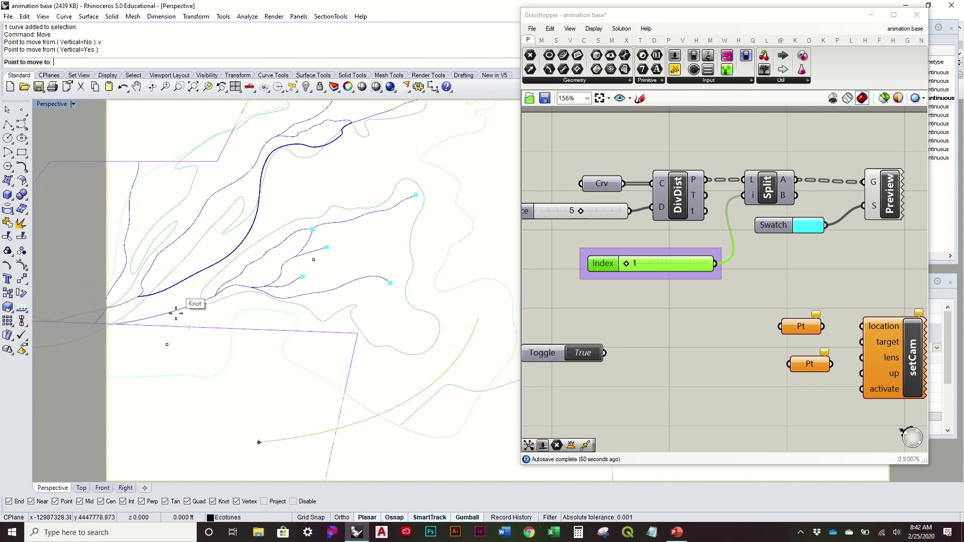
{"action": "left_click", "coordinate": [167, 345]}
{"action": "left_click", "coordinate": [273, 394]}
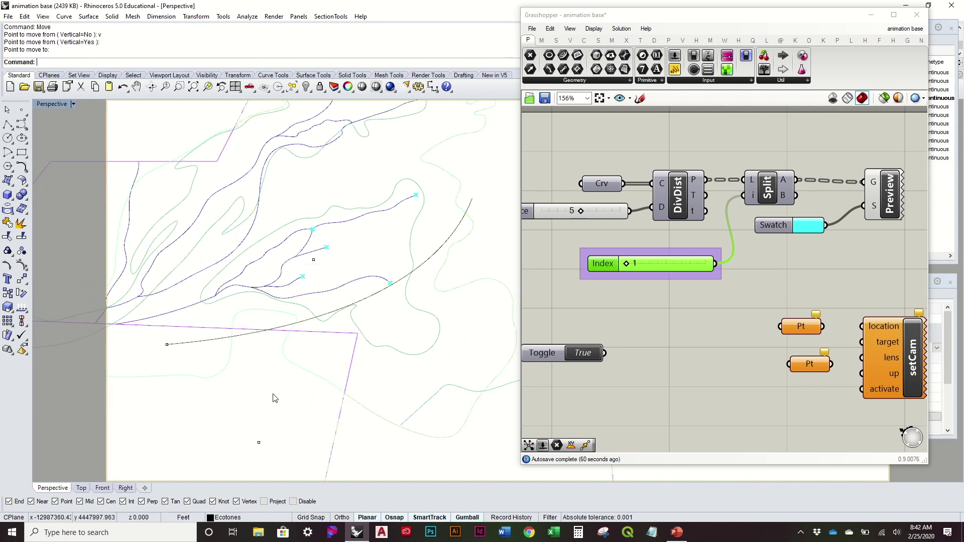
{"action": "right_click_drag", "start_coordinate": [274, 398], "coordinate": [328, 286]}
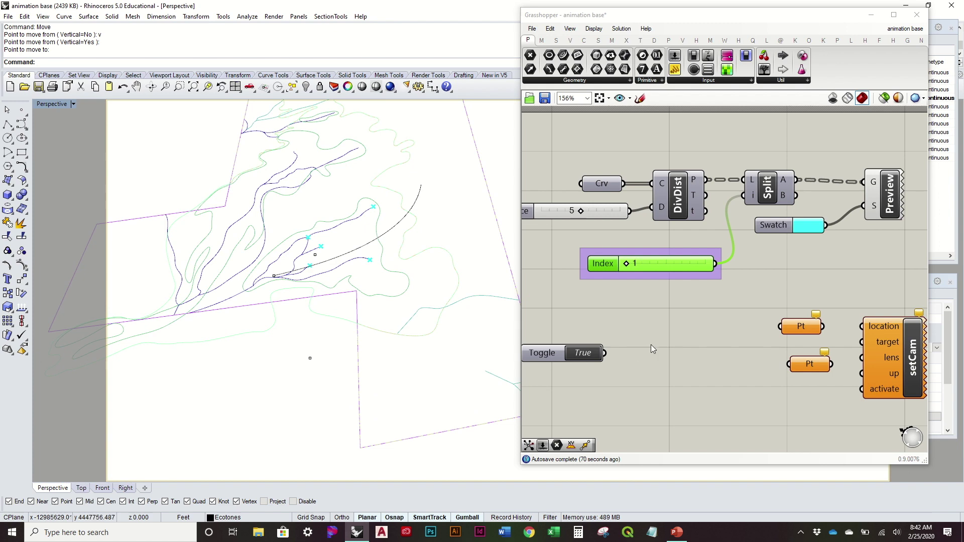
{"action": "left_click", "coordinate": [665, 345]}
{"action": "right_click_drag", "start_coordinate": [431, 297], "coordinate": [405, 314]}
{"action": "left_click_drag", "start_coordinate": [832, 403], "coordinate": [779, 295]}
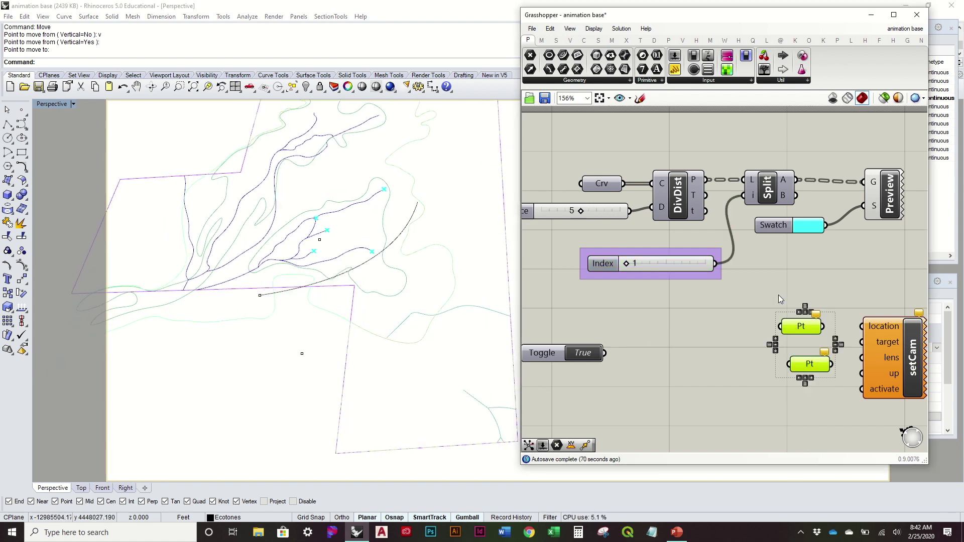
{"action": "key", "text": "Delete"}
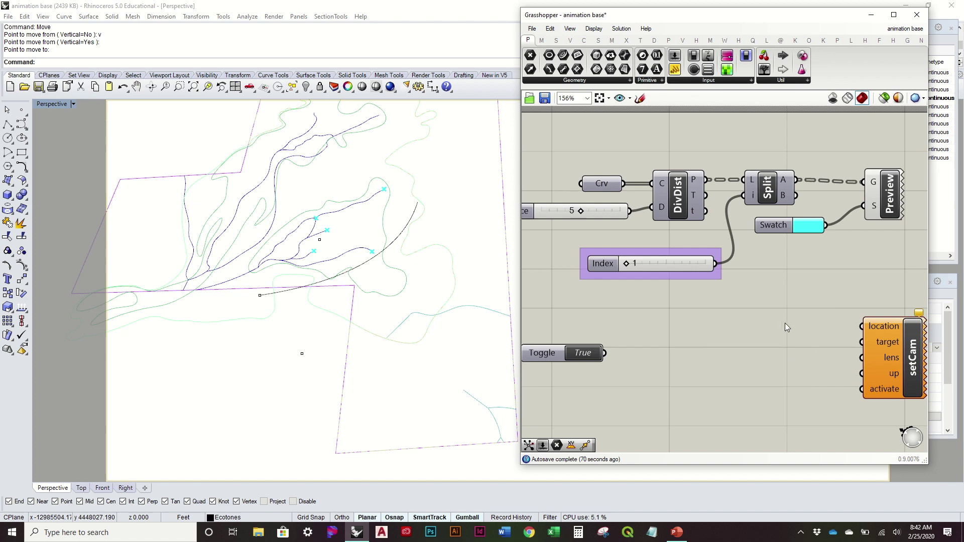
{"action": "key", "text": "ctrl+z"}
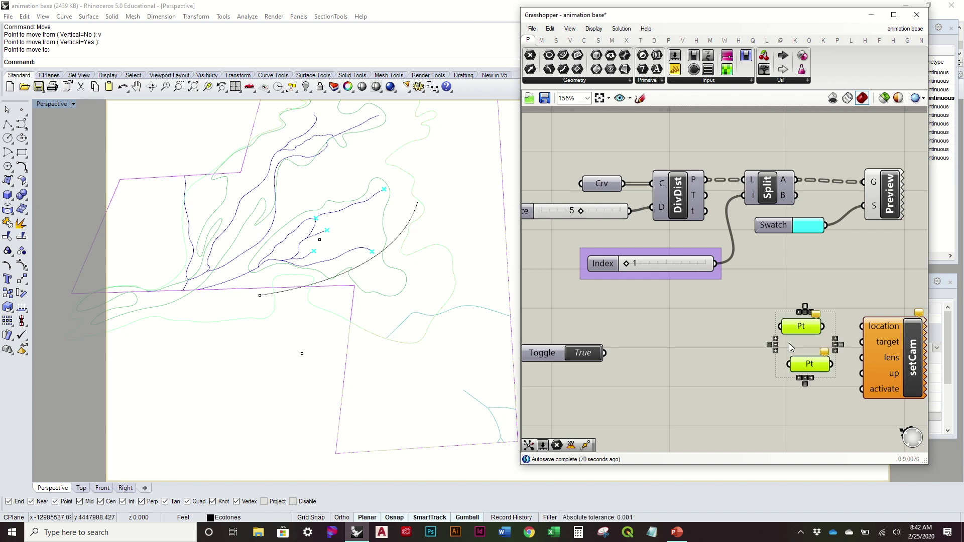
Delete the upper of the two empty point parameters beside setCam, keeping the lower one.
{"action": "key", "text": "Delete"}
{"action": "right_click_drag", "start_coordinate": [417, 284], "coordinate": [444, 266]}
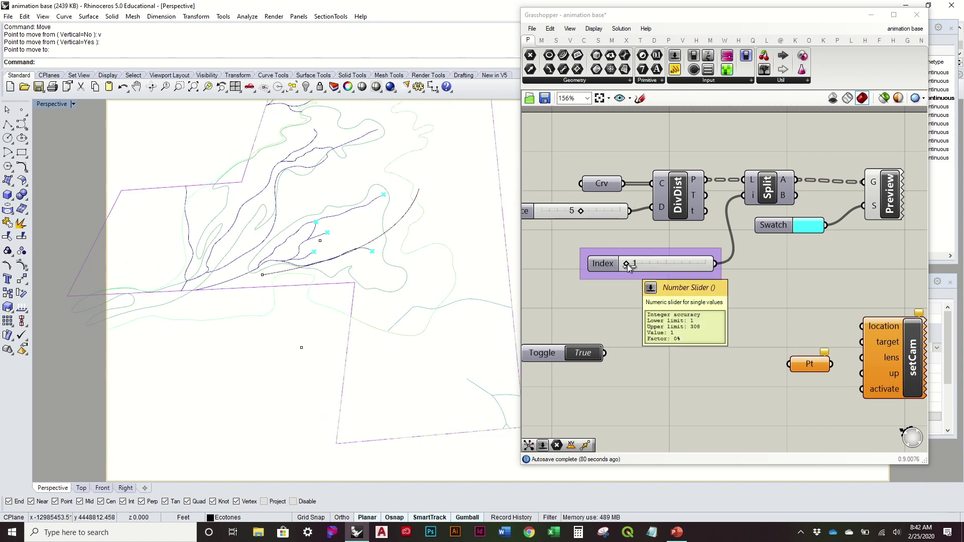
{"action": "right_click_drag", "start_coordinate": [665, 320], "coordinate": [714, 298]}
{"action": "right_click_drag", "start_coordinate": [297, 303], "coordinate": [447, 180]}
Move the Toggle closer to the setCam component, just below the Index slider group.
{"action": "left_click", "coordinate": [447, 180]}
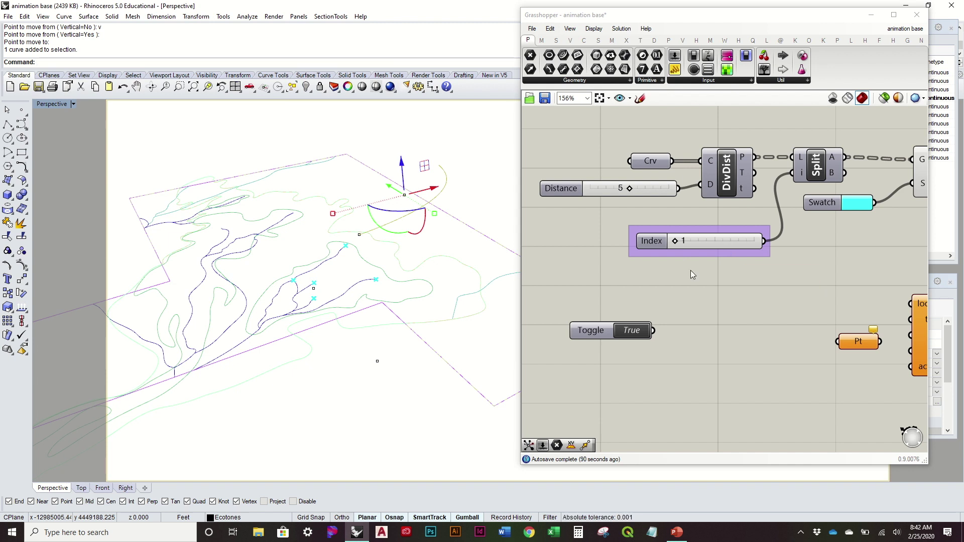
{"action": "left_click_drag", "start_coordinate": [595, 336], "coordinate": [616, 356]}
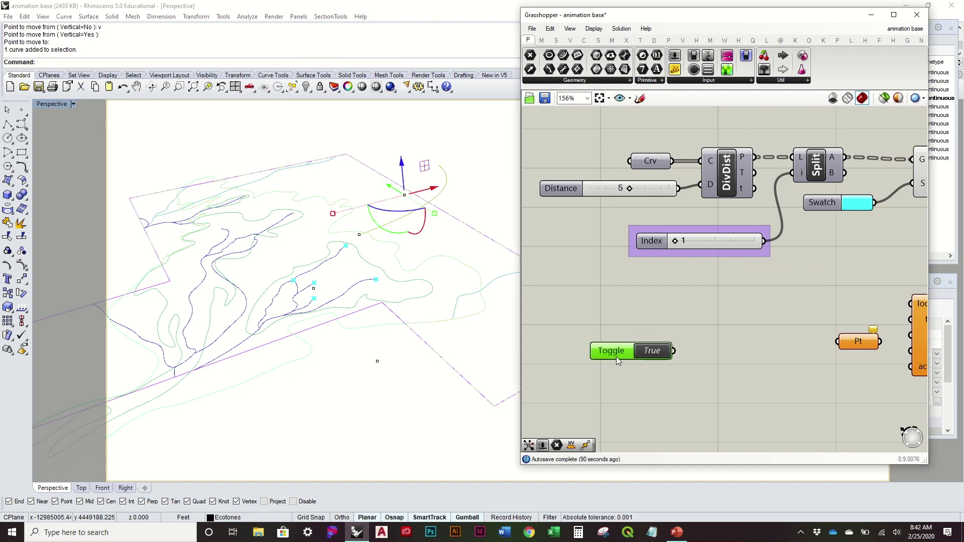
{"action": "left_click", "coordinate": [725, 336]}
{"action": "left_click_drag", "start_coordinate": [617, 353], "coordinate": [692, 363]}
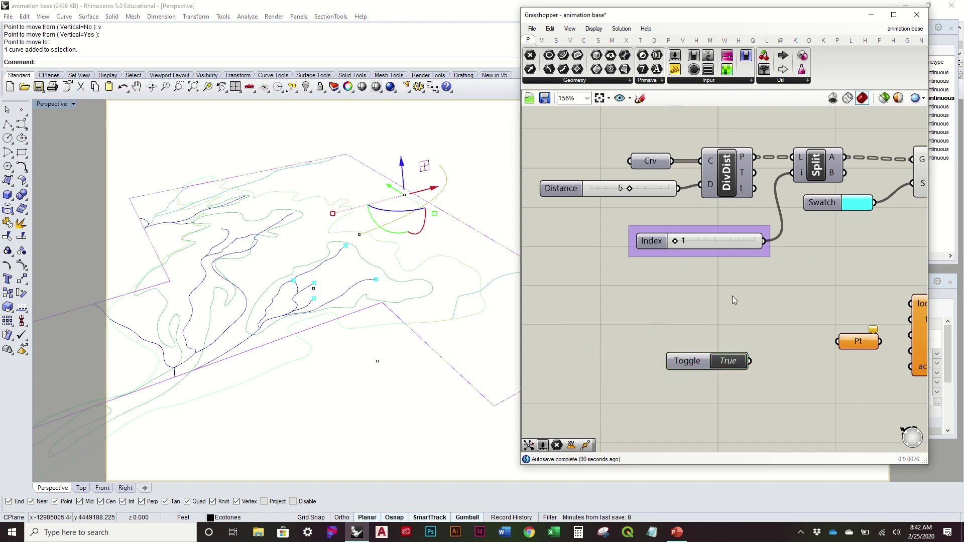
{"action": "right_click_drag", "start_coordinate": [733, 297], "coordinate": [690, 308]}
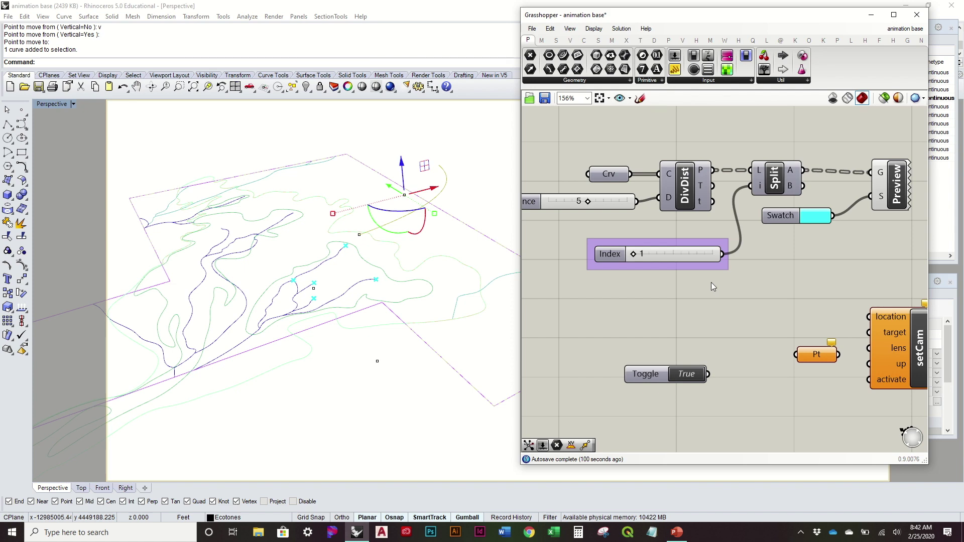
Add a Curve parameter above the Toggle and assign the drawn camera path curve to it.
{"action": "right_click_drag", "start_coordinate": [469, 259], "coordinate": [442, 176]}
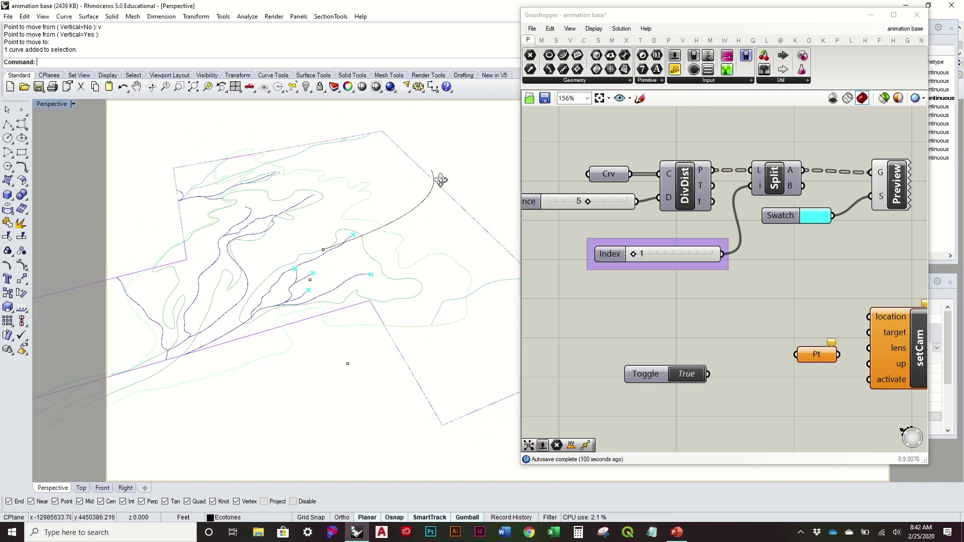
{"action": "left_click", "coordinate": [423, 207]}
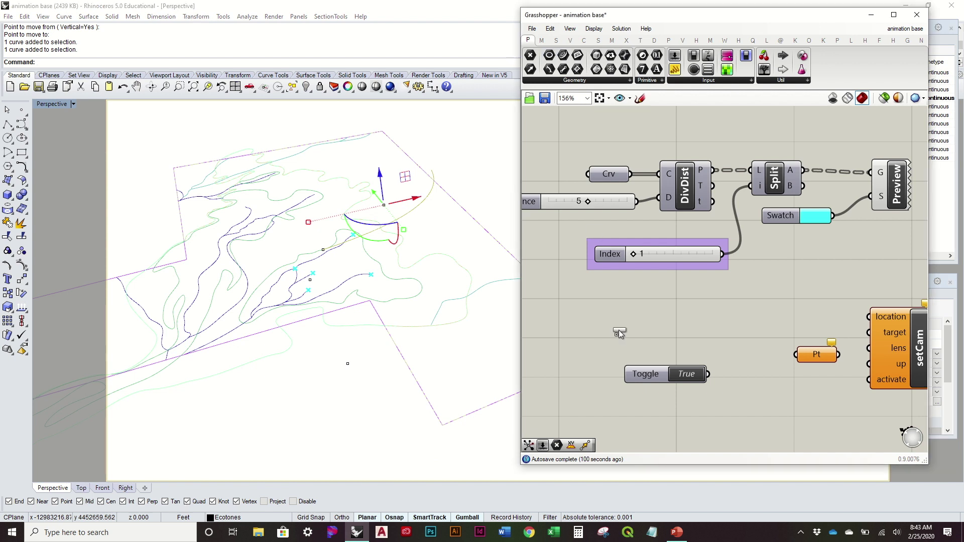
{"action": "left_click_drag", "start_coordinate": [619, 330], "coordinate": [629, 321]}
{"action": "right_click", "coordinate": [629, 320]}
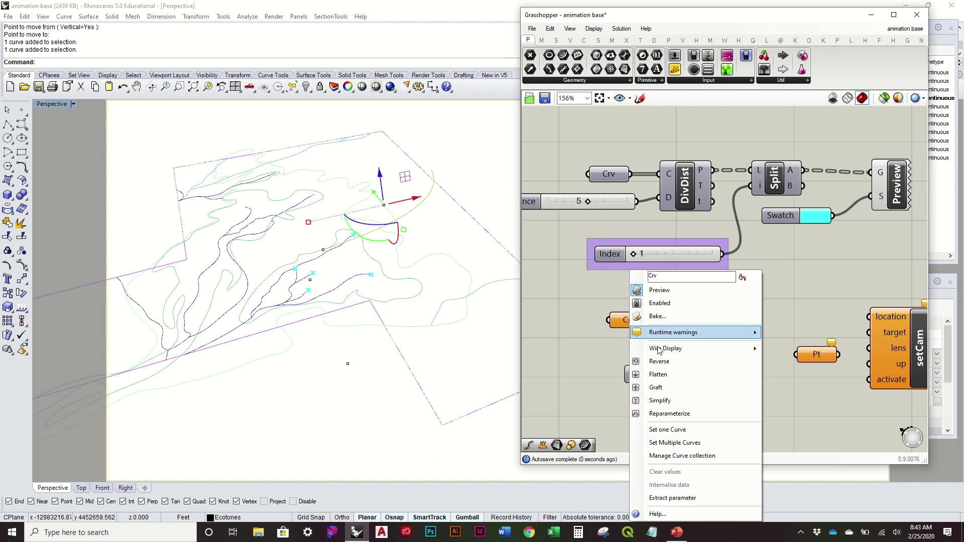
{"action": "left_click", "coordinate": [689, 431]}
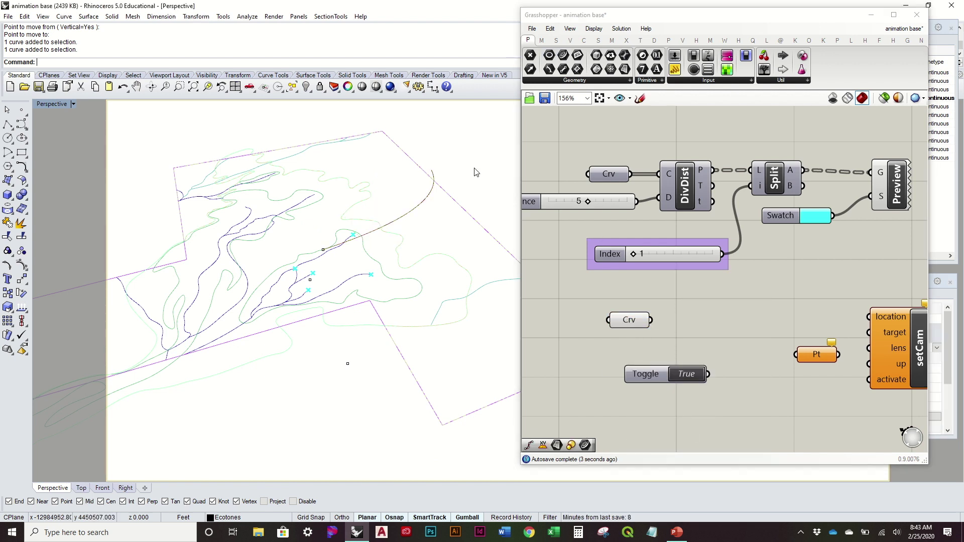
Add a Divide Curve component, moving the Toggle down for room, and feed the camera path curve into its C input.
{"action": "left_click", "coordinate": [583, 41]}
{"action": "left_click_drag", "start_coordinate": [619, 56], "coordinate": [749, 340]}
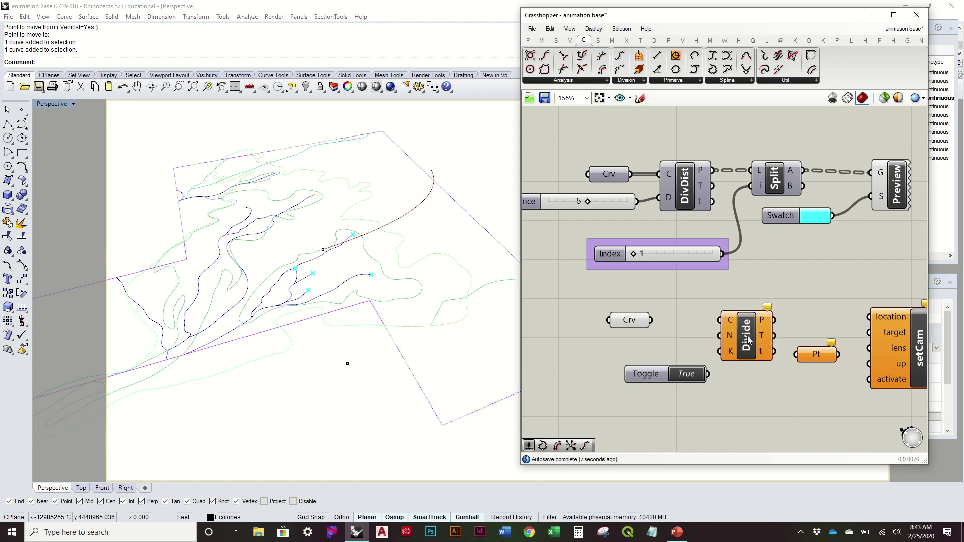
{"action": "left_click_drag", "start_coordinate": [646, 381], "coordinate": [644, 426]}
{"action": "left_click_drag", "start_coordinate": [652, 320], "coordinate": [722, 320]}
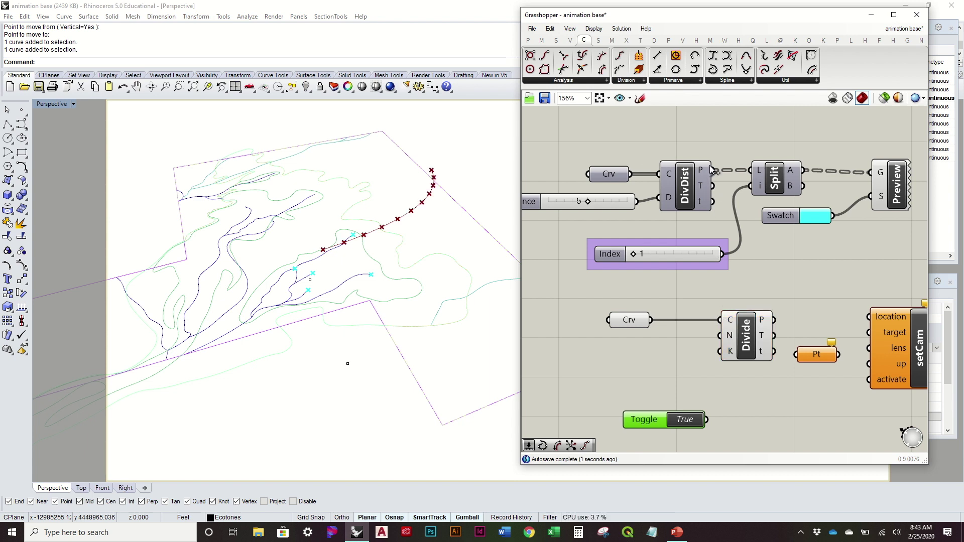
Create a number slider with the value 307, connect it to Divide's N input and place it just below the Curve parameter.
{"action": "mouse_move", "coordinate": [705, 170]}
{"action": "double_click", "coordinate": [631, 363]}
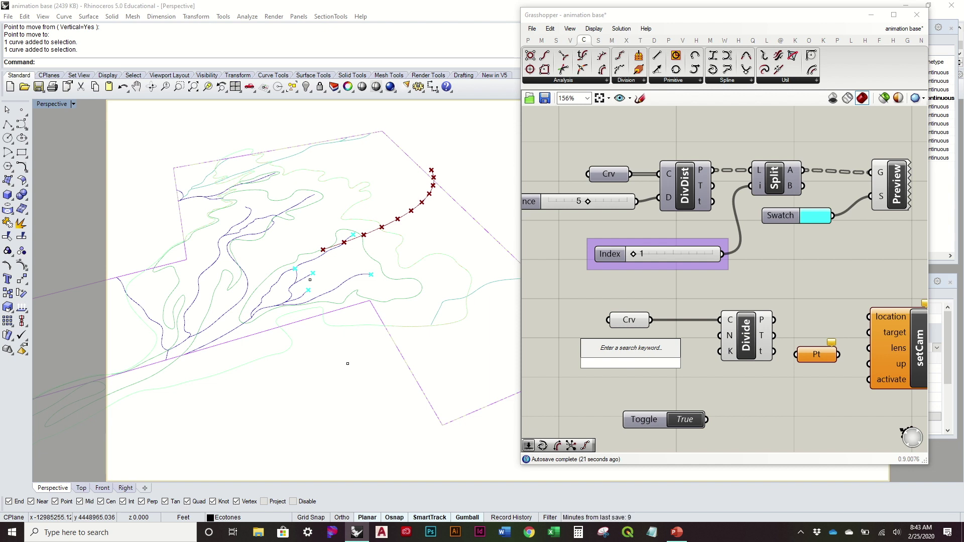
{"action": "type", "text": "307"}
{"action": "key", "text": "Return"}
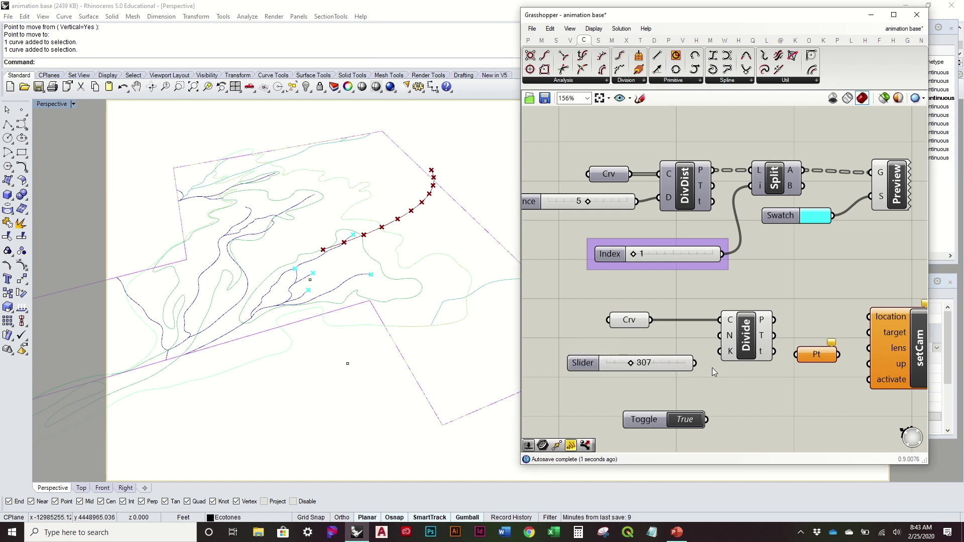
{"action": "left_click_drag", "start_coordinate": [695, 363], "coordinate": [731, 336]}
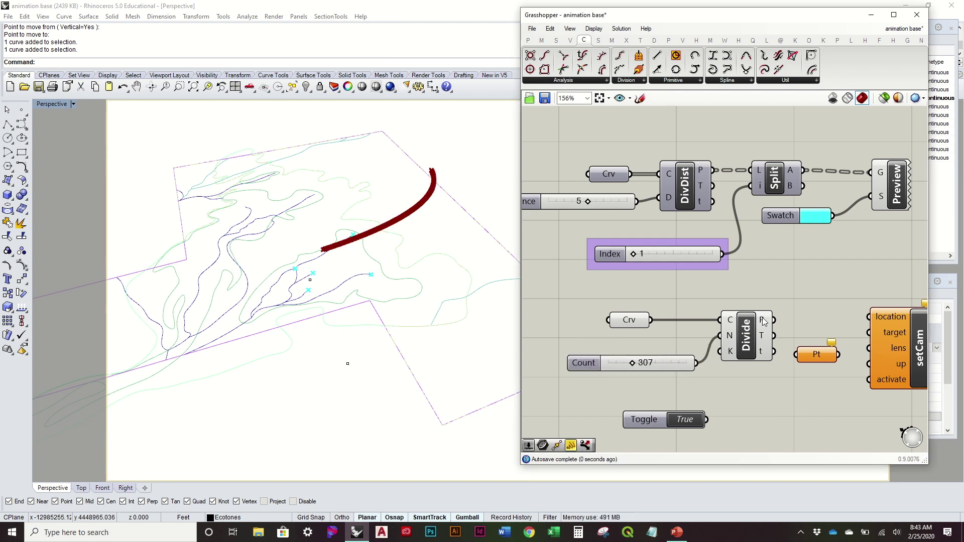
{"action": "mouse_move", "coordinate": [766, 318]}
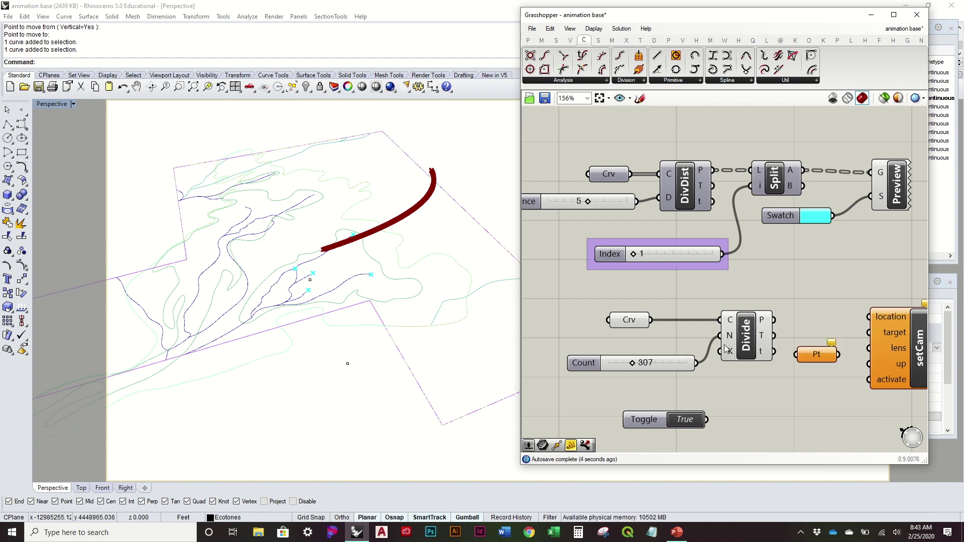
{"action": "left_click_drag", "start_coordinate": [678, 367], "coordinate": [670, 343]}
Lower the remaining point parameter beside setCam and assign to it the baked point lying among the waterways.
{"action": "right_click_drag", "start_coordinate": [748, 329], "coordinate": [738, 287]}
{"action": "right_click_drag", "start_coordinate": [494, 251], "coordinate": [485, 264]}
{"action": "scroll", "coordinate": [350, 278], "scroll_direction": "up", "scroll_amount": 5}
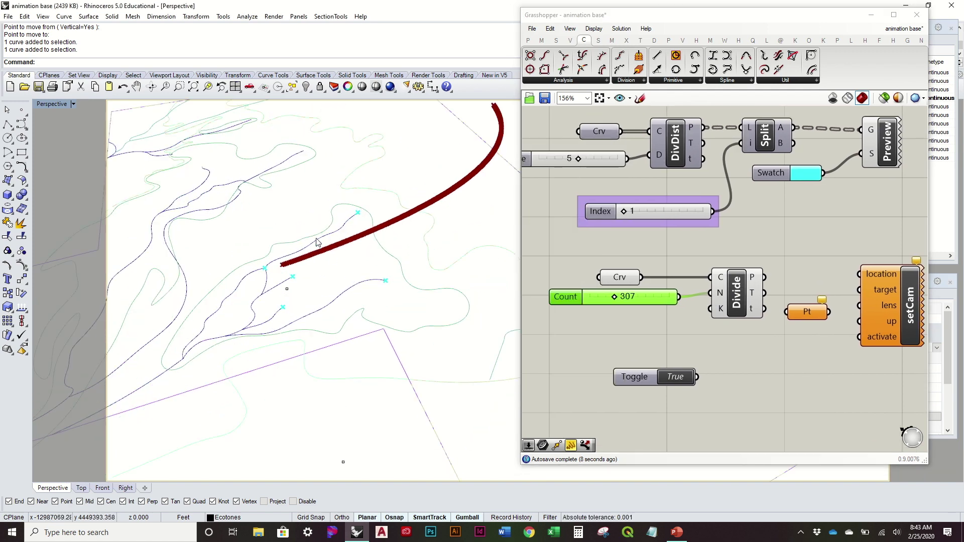
{"action": "right_click_drag", "start_coordinate": [833, 288], "coordinate": [793, 301]}
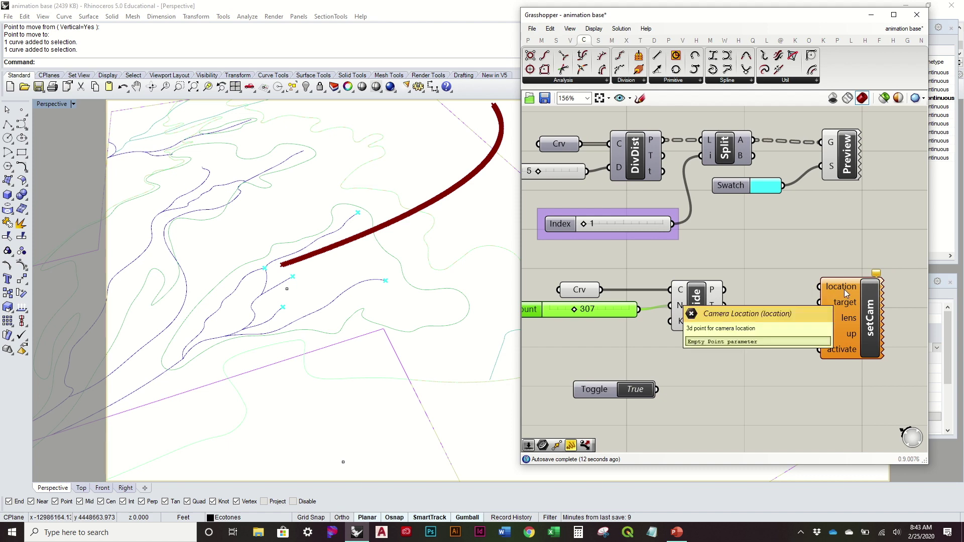
{"action": "left_click", "coordinate": [799, 278]}
{"action": "scroll", "coordinate": [389, 262], "scroll_direction": "up", "scroll_amount": 4}
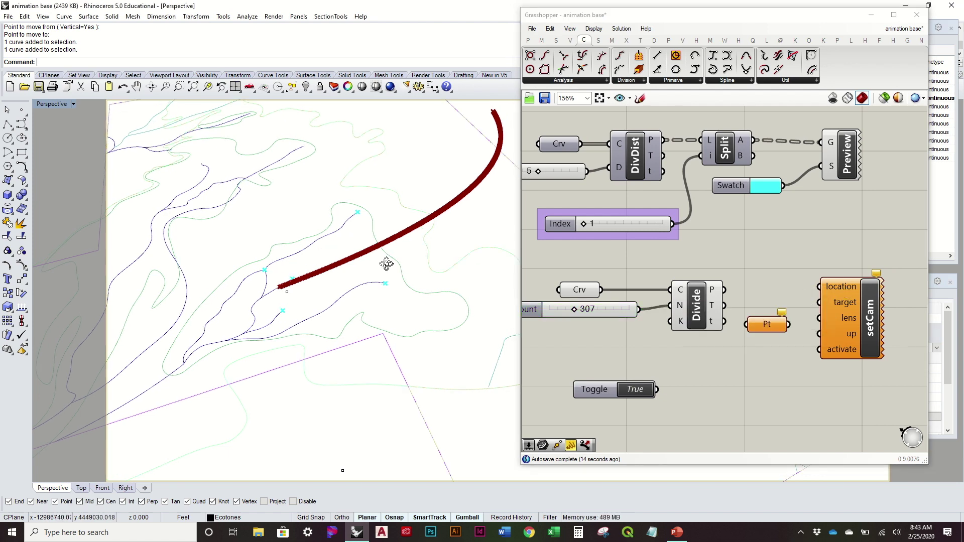
{"action": "left_click", "coordinate": [301, 319]}
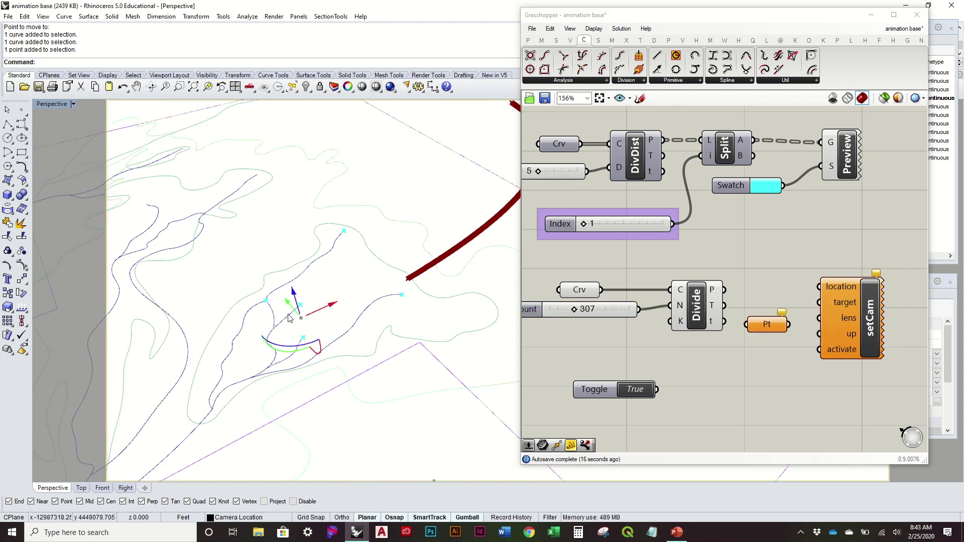
{"action": "left_click_drag", "start_coordinate": [764, 332], "coordinate": [755, 364]}
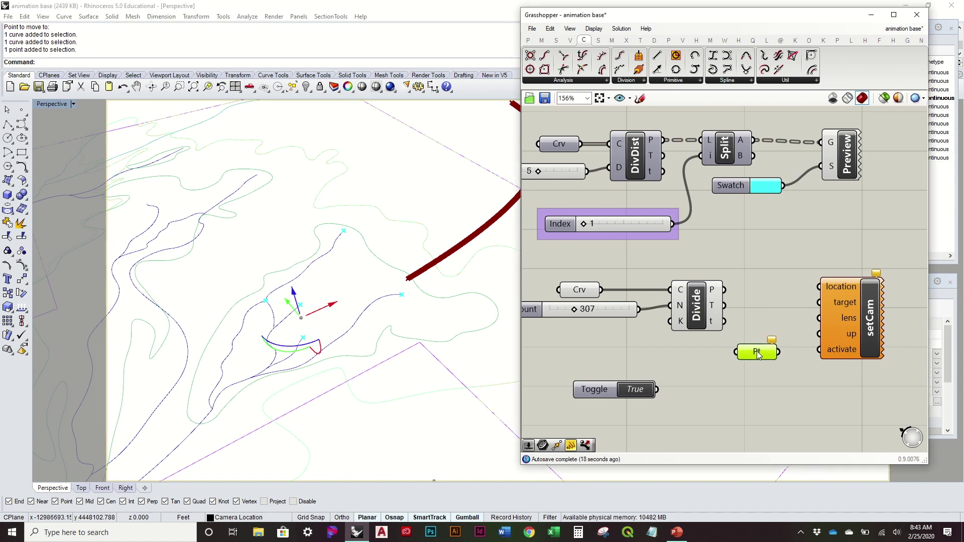
{"action": "right_click", "coordinate": [755, 364]}
{"action": "left_click", "coordinate": [784, 432]}
{"action": "left_click", "coordinate": [301, 318]}
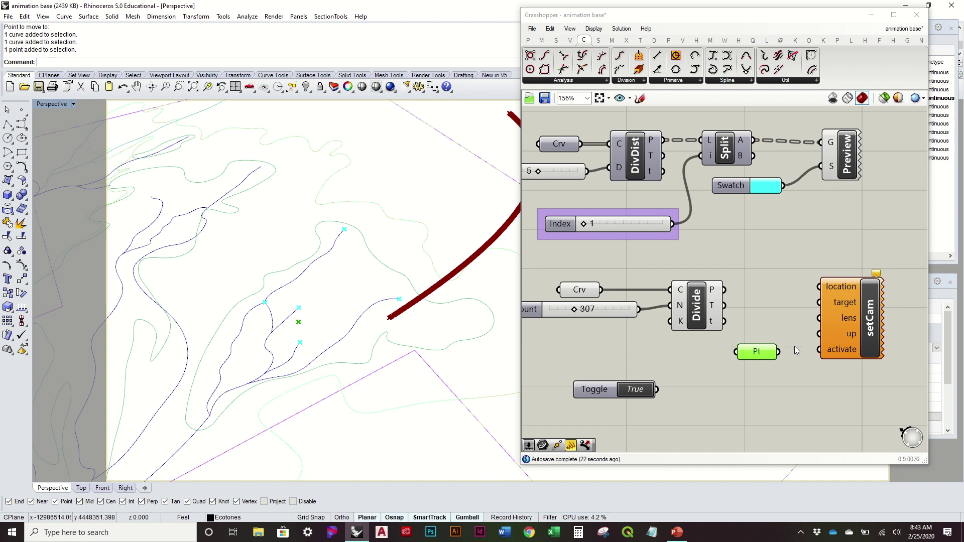
Connect the point parameter to setCam's target input.
{"action": "left_click_drag", "start_coordinate": [779, 351], "coordinate": [819, 308]}
{"action": "left_click", "coordinate": [857, 323]}
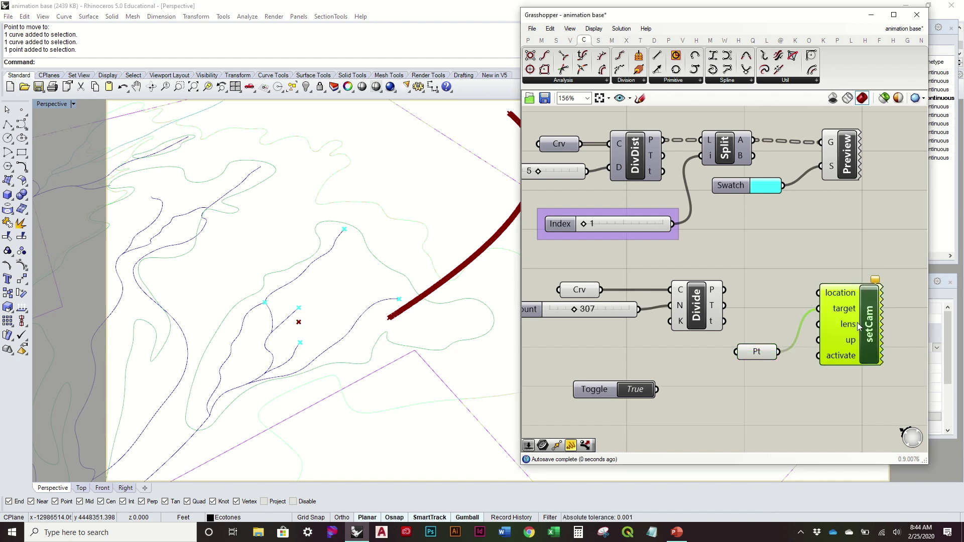
{"action": "left_click", "coordinate": [739, 305]}
Move setCam and its point parameter down together to make room after the Divide component.
{"action": "right_click_drag", "start_coordinate": [777, 302], "coordinate": [791, 280]}
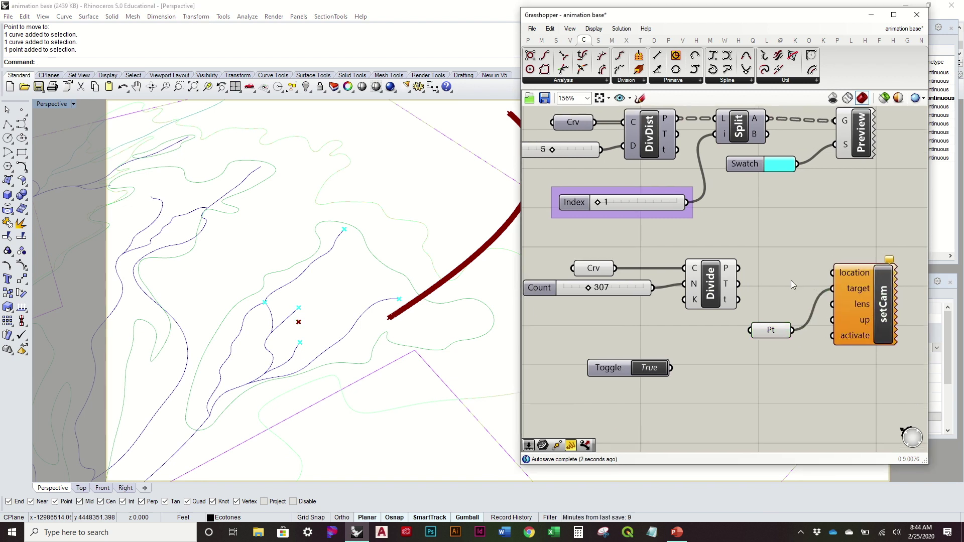
{"action": "mouse_move", "coordinate": [731, 274]}
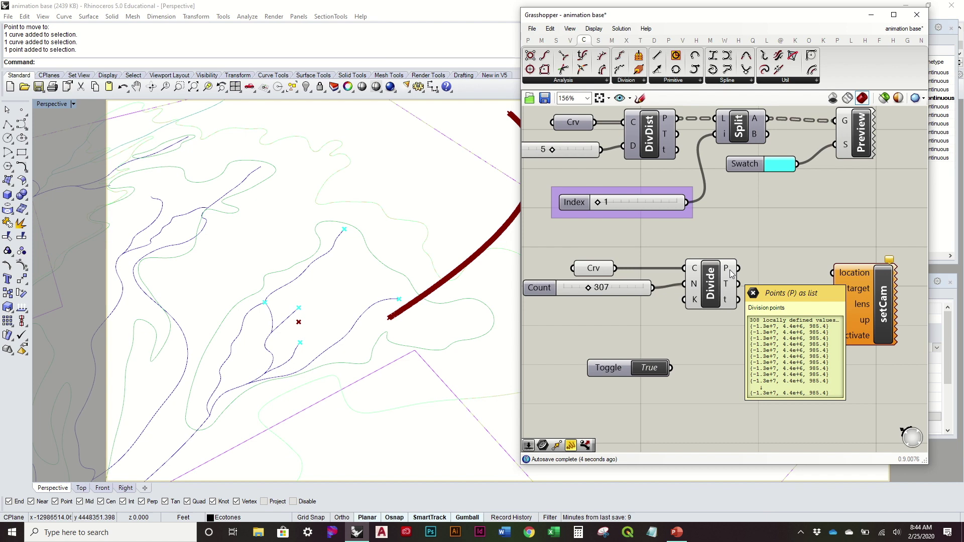
{"action": "right_click_drag", "start_coordinate": [831, 305], "coordinate": [799, 252]}
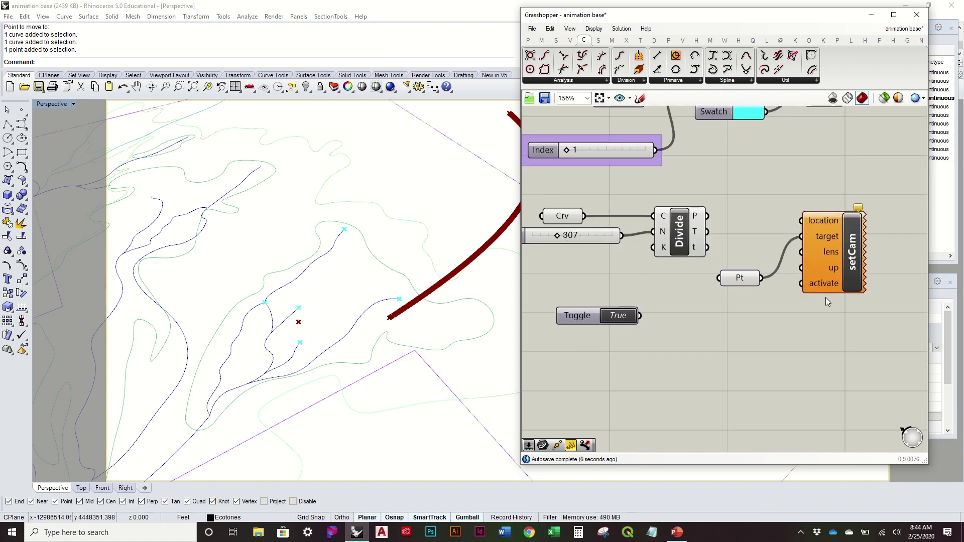
{"action": "left_click_drag", "start_coordinate": [848, 354], "coordinate": [741, 201]}
{"action": "left_click_drag", "start_coordinate": [826, 256], "coordinate": [831, 303]}
{"action": "left_click", "coordinate": [710, 203]}
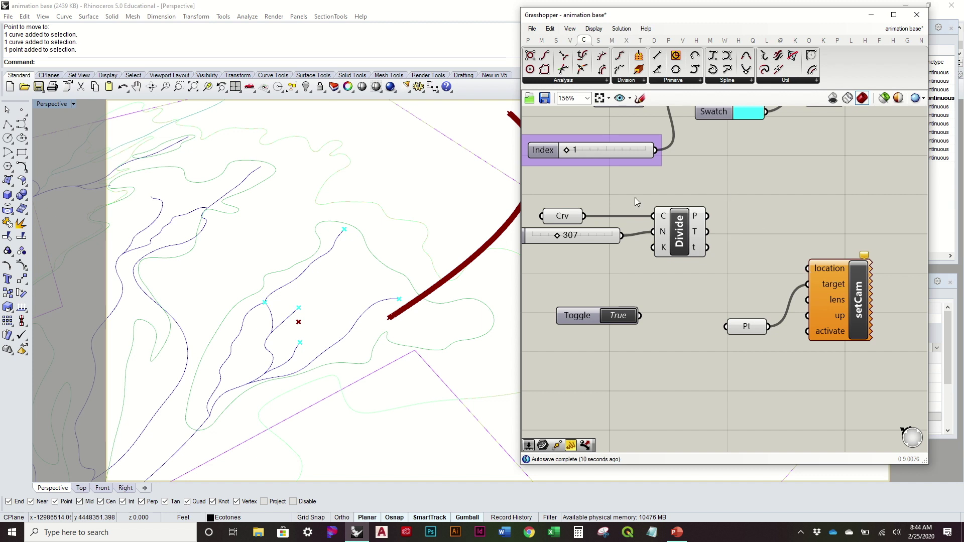
Add a List Item component beside Divide and connect Divide's points output to its list input.
{"action": "right_click_drag", "start_coordinate": [634, 197], "coordinate": [719, 289]}
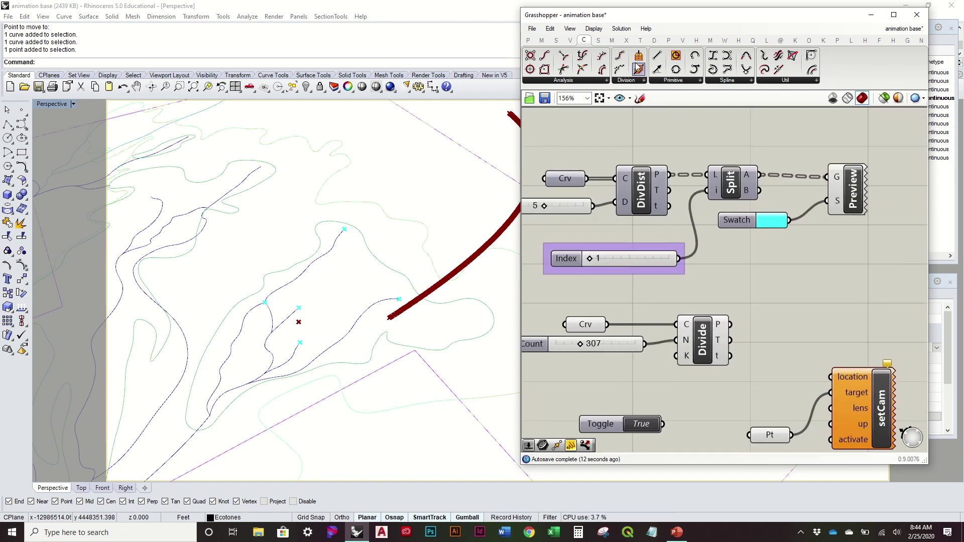
{"action": "left_click", "coordinate": [557, 41]}
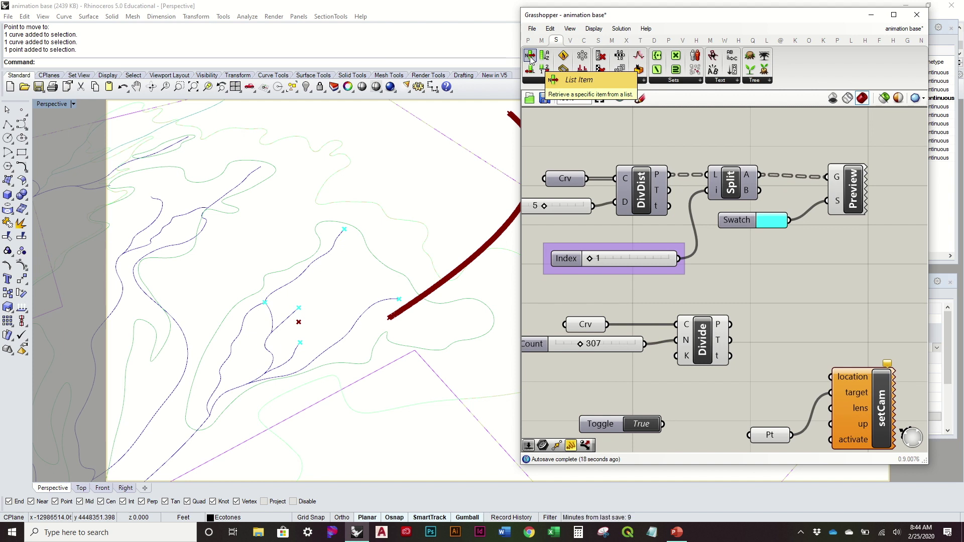
{"action": "left_click_drag", "start_coordinate": [531, 58], "coordinate": [804, 324]}
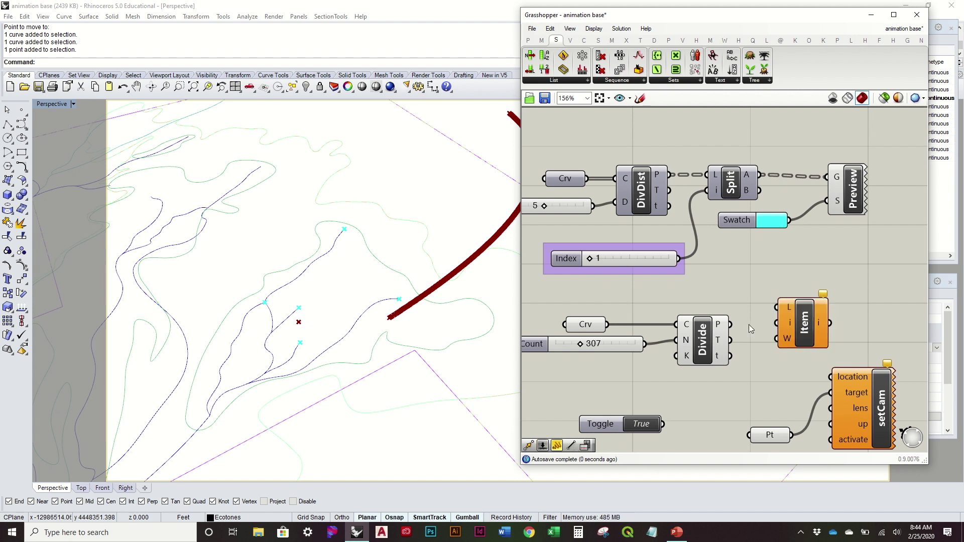
{"action": "left_click_drag", "start_coordinate": [734, 327], "coordinate": [805, 333]}
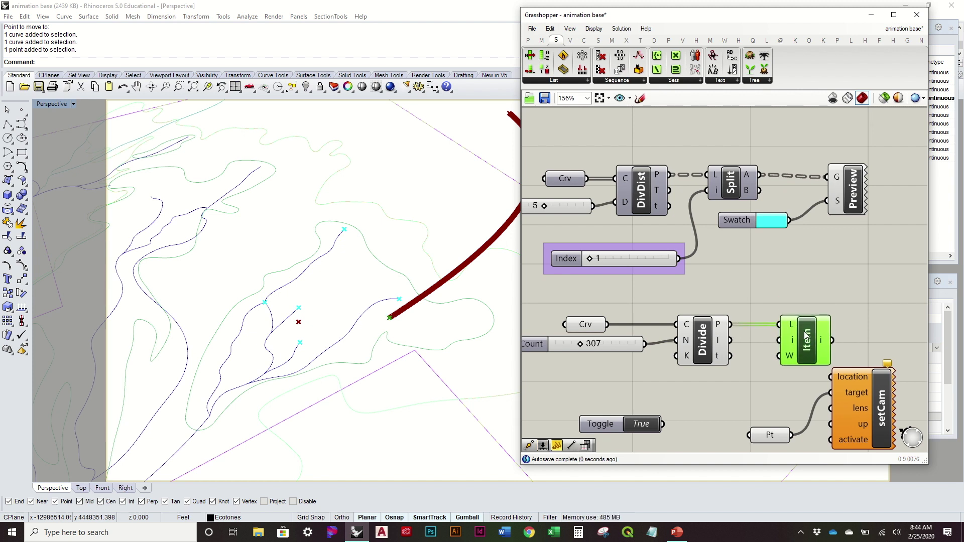
Turn off the preview of the Divide component.
{"action": "left_click", "coordinate": [703, 336]}
{"action": "right_click", "coordinate": [700, 336]}
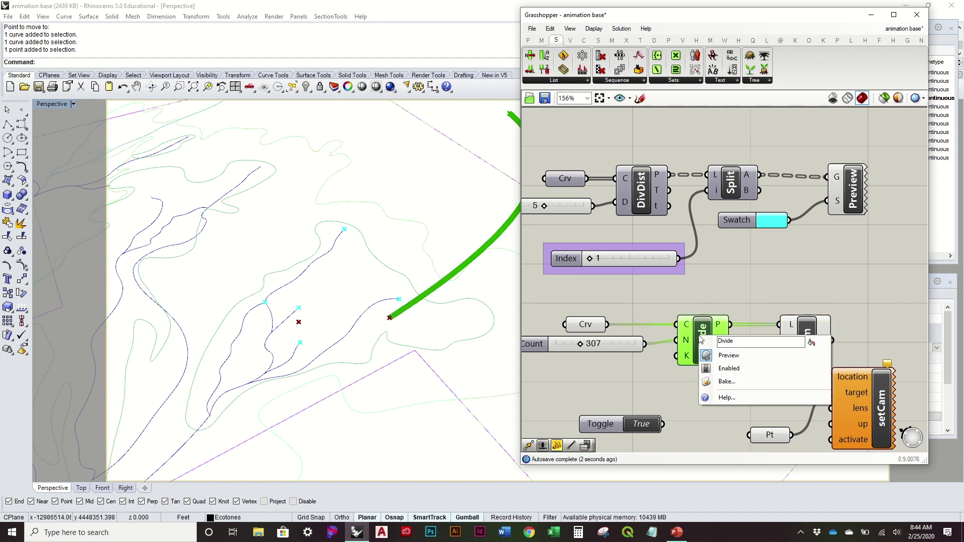
{"action": "left_click", "coordinate": [723, 354]}
{"action": "left_click", "coordinate": [705, 273]}
Connect the Index slider to the List Item component's index input.
{"action": "left_click", "coordinate": [665, 258]}
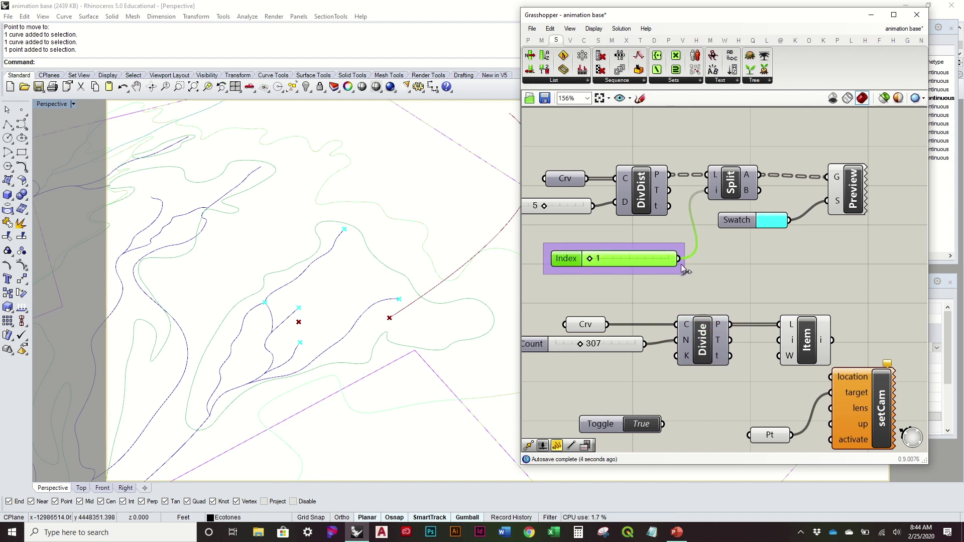
{"action": "left_click_drag", "start_coordinate": [682, 259], "coordinate": [779, 341]}
{"action": "right_click_drag", "start_coordinate": [783, 322], "coordinate": [764, 279]}
{"action": "right_click_drag", "start_coordinate": [465, 269], "coordinate": [363, 271]}
{"action": "right_click_drag", "start_coordinate": [808, 311], "coordinate": [779, 294]}
Reposition setCam and its point parameter beside List Item, and connect List Item's output to setCam's location input.
{"action": "left_click_drag", "start_coordinate": [825, 330], "coordinate": [864, 341]}
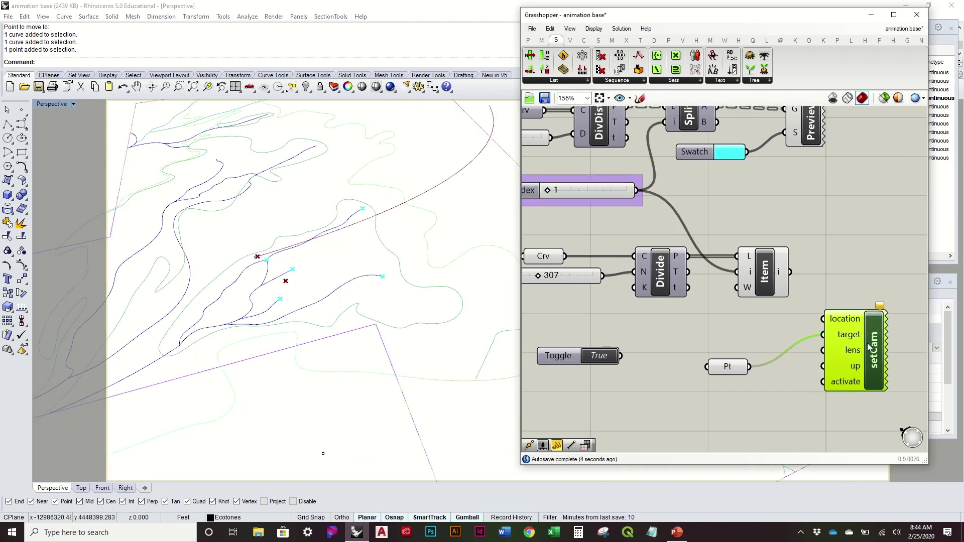
{"action": "left_click", "coordinate": [783, 359]}
{"action": "left_click_drag", "start_coordinate": [730, 366], "coordinate": [741, 364]}
{"action": "right_click_drag", "start_coordinate": [749, 339], "coordinate": [752, 331]}
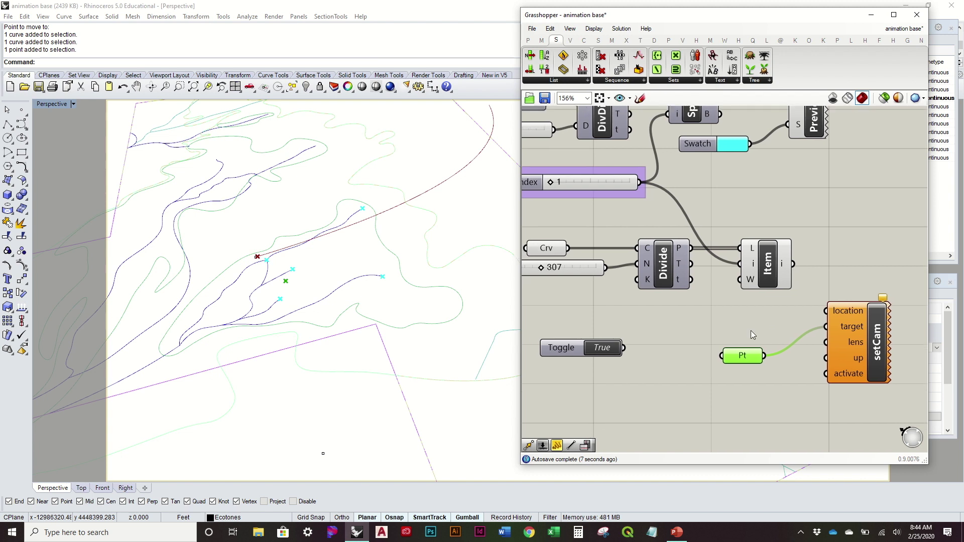
{"action": "left_click_drag", "start_coordinate": [792, 264], "coordinate": [879, 316]}
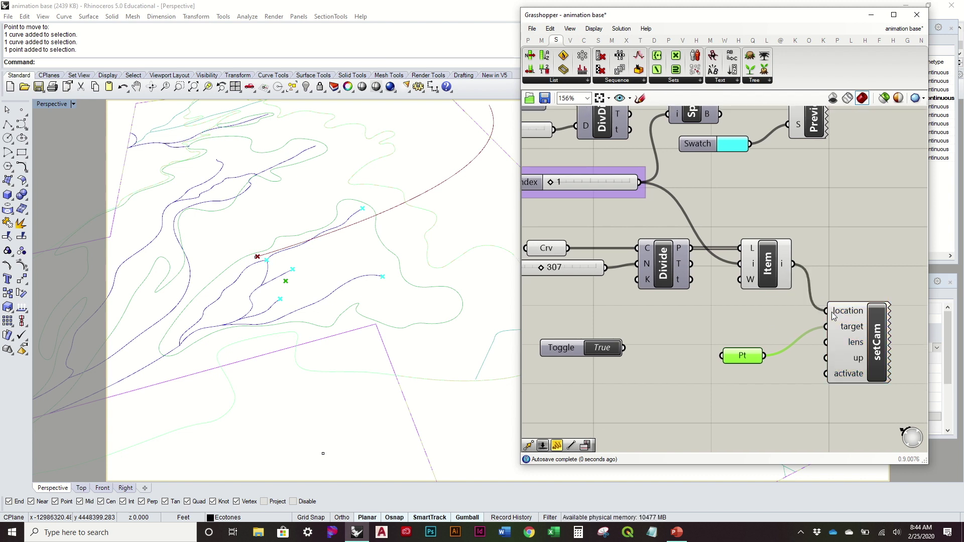
{"action": "left_click_drag", "start_coordinate": [743, 355], "coordinate": [759, 319]}
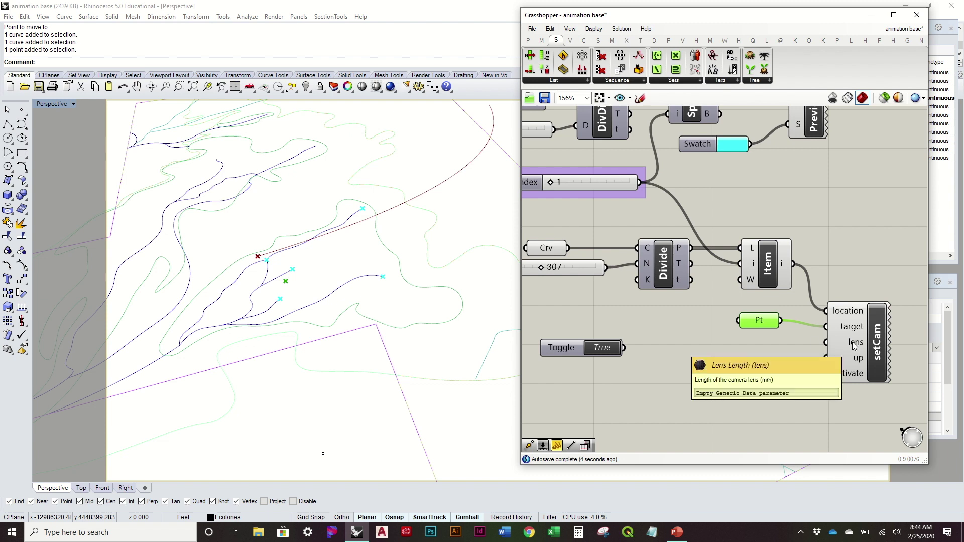
Connect the Boolean Toggle to setCam's activate input and shift the Grasshopper window aside to reveal more of the viewport.
{"action": "left_click_drag", "start_coordinate": [562, 347], "coordinate": [648, 361]}
{"action": "left_click_drag", "start_coordinate": [712, 361], "coordinate": [824, 373]}
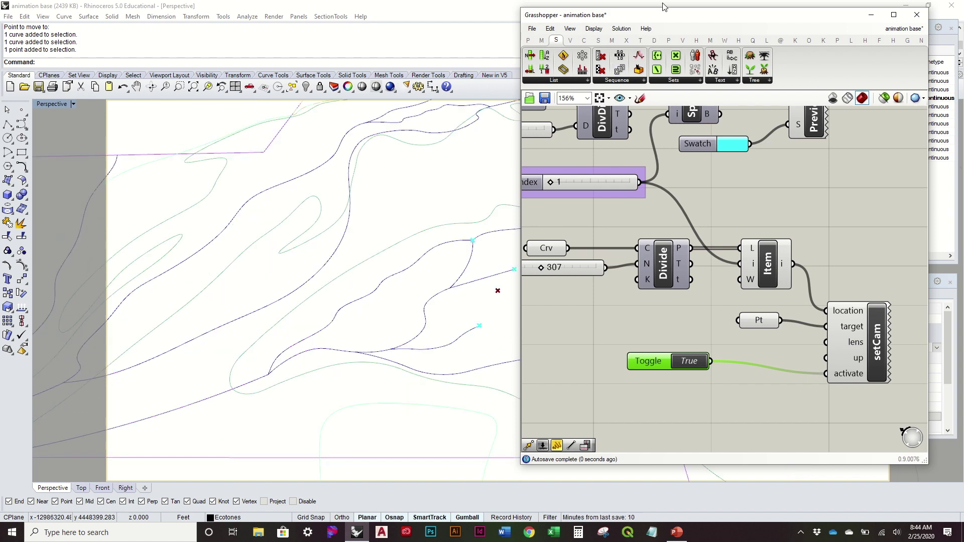
{"action": "left_click_drag", "start_coordinate": [661, 17], "coordinate": [831, 85]}
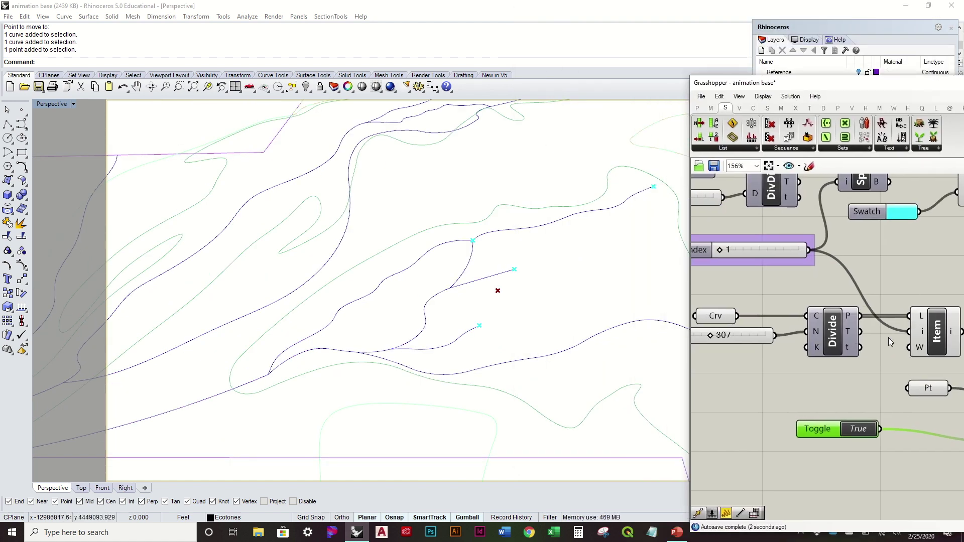
{"action": "right_click_drag", "start_coordinate": [870, 319], "coordinate": [823, 311]}
{"action": "left_click", "coordinate": [783, 74]}
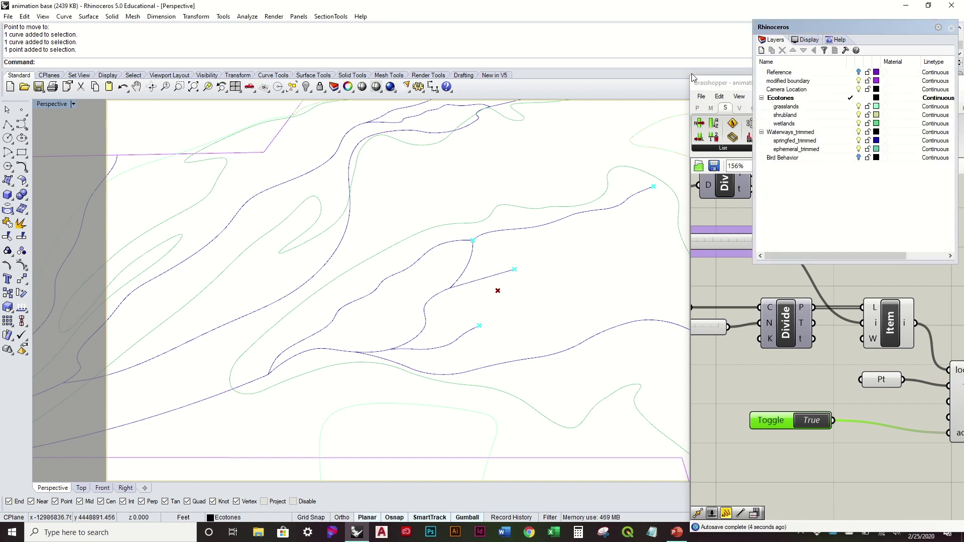
{"action": "left_click_drag", "start_coordinate": [733, 83], "coordinate": [625, 64]}
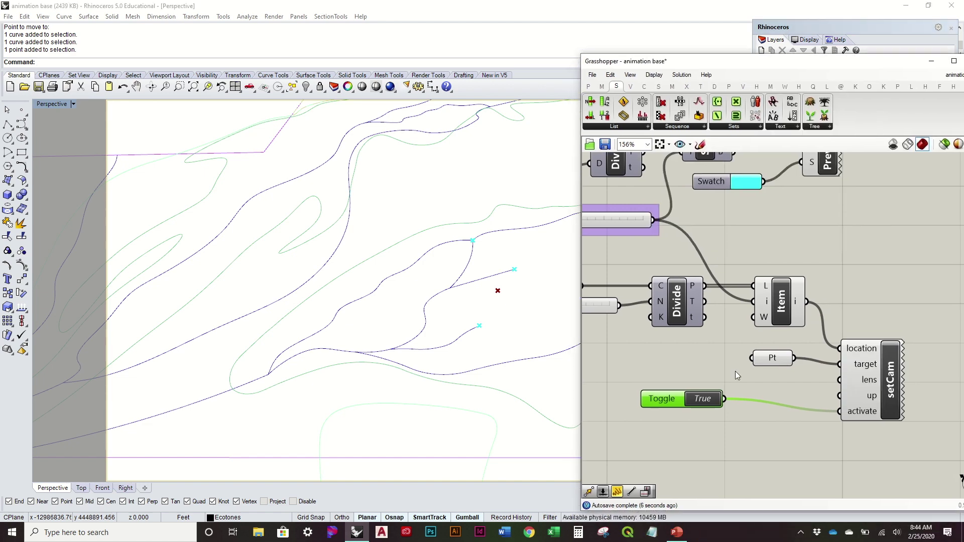
Turn off the preview of the target point parameter, the path curve parameter, Divide and List Item.
{"action": "left_click", "coordinate": [778, 363]}
{"action": "right_click", "coordinate": [774, 359]}
{"action": "left_click", "coordinate": [793, 291]}
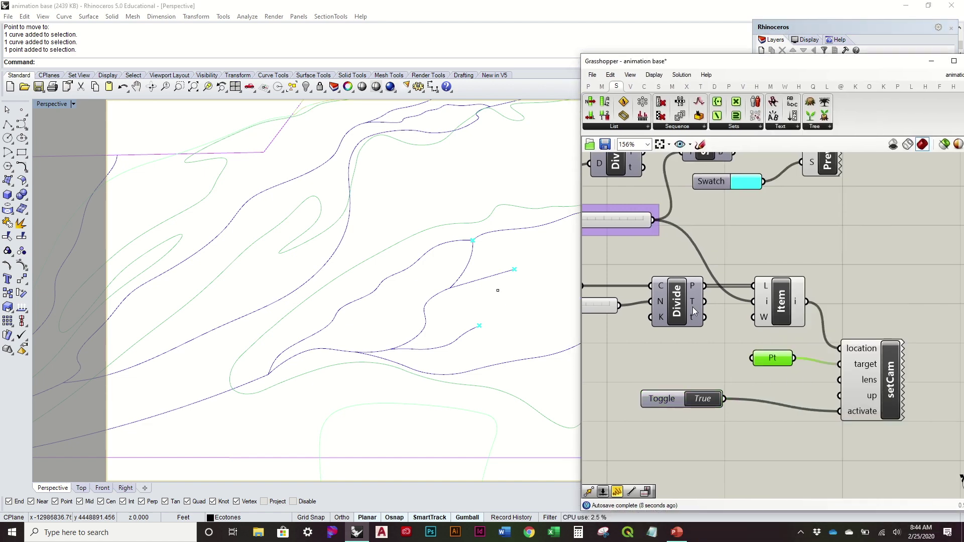
{"action": "right_click_drag", "start_coordinate": [652, 323], "coordinate": [800, 336]}
{"action": "left_click", "coordinate": [710, 300]}
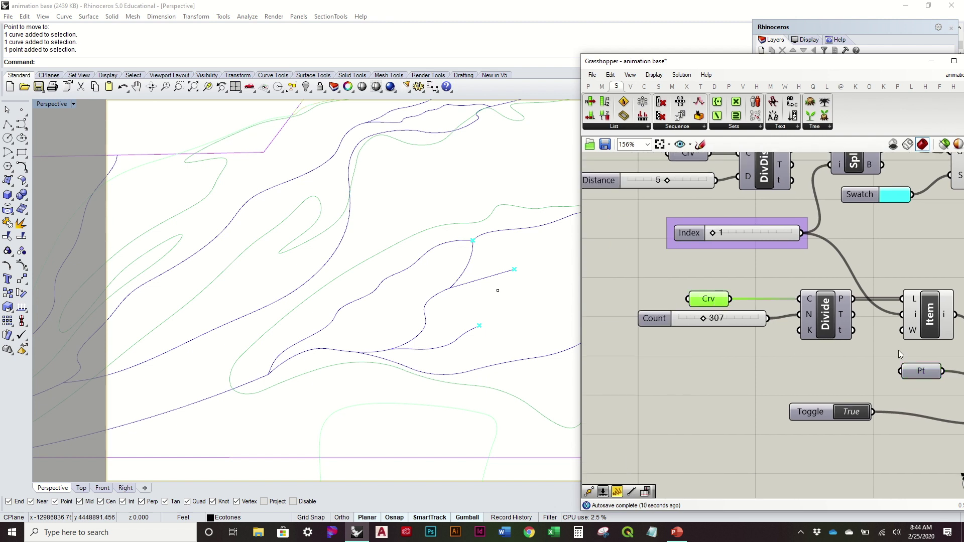
{"action": "left_click_drag", "start_coordinate": [938, 350], "coordinate": [675, 271]}
{"action": "right_click", "coordinate": [692, 264]}
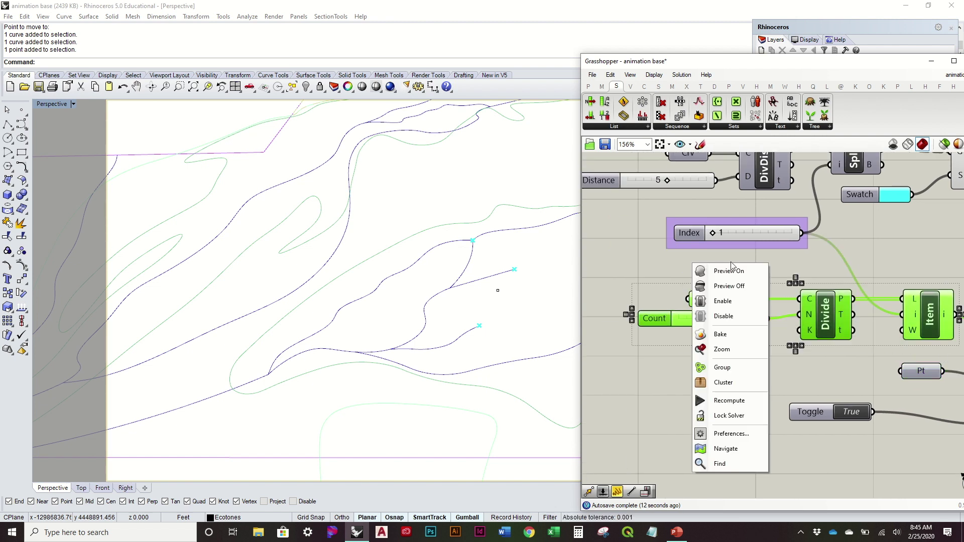
{"action": "left_click", "coordinate": [729, 286]}
{"action": "left_click", "coordinate": [747, 358]}
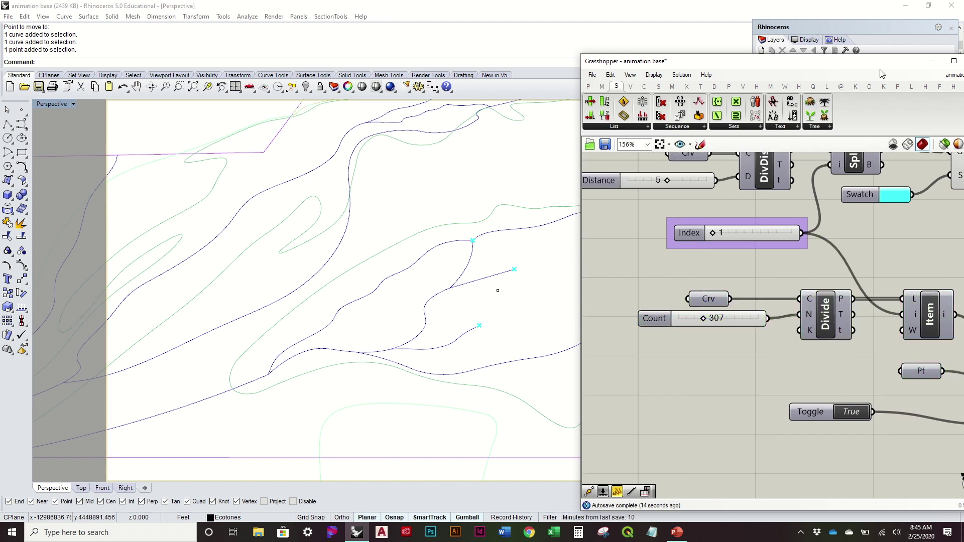
Minimize Grasshopper and hide the camera target point in the Perspective viewport.
{"action": "left_click", "coordinate": [931, 62]}
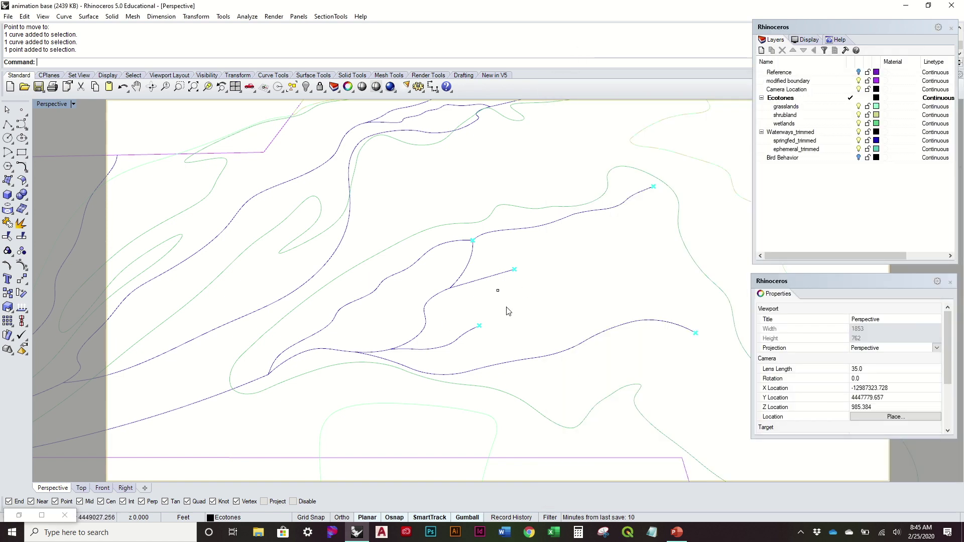
{"action": "left_click", "coordinate": [498, 290]}
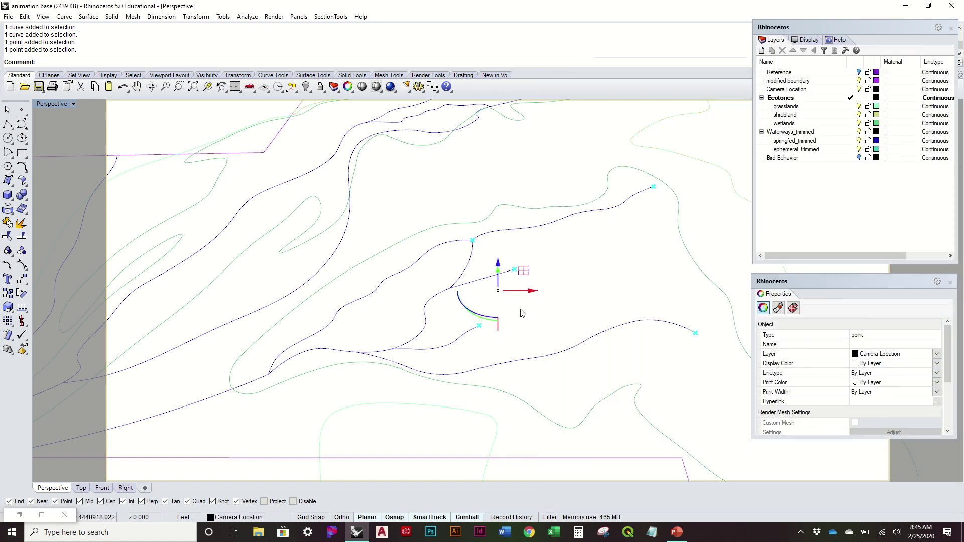
{"action": "type", "text": "Hide"}
{"action": "key", "text": "Return"}
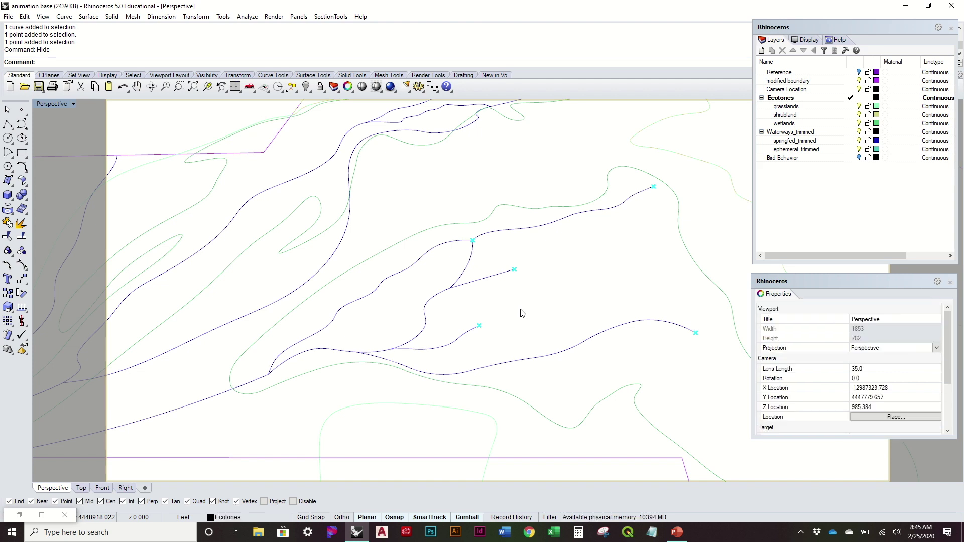
Hide the camera path curve and its two nearby points, leaving out the ecotone curve, and restore the Grasshopper window.
{"action": "scroll", "coordinate": [521, 310], "scroll_direction": "down", "scroll_amount": 7}
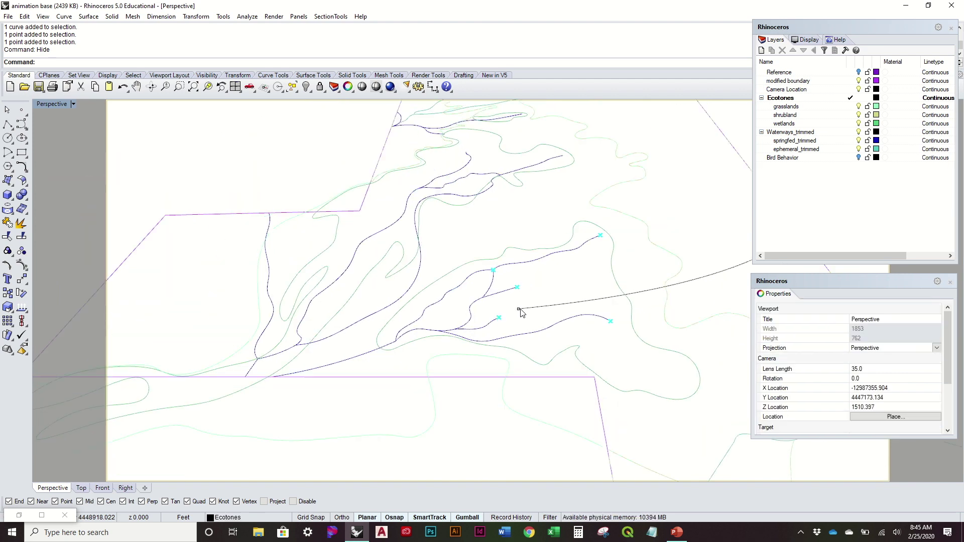
{"action": "right_click_drag", "start_coordinate": [519, 310], "coordinate": [319, 334]}
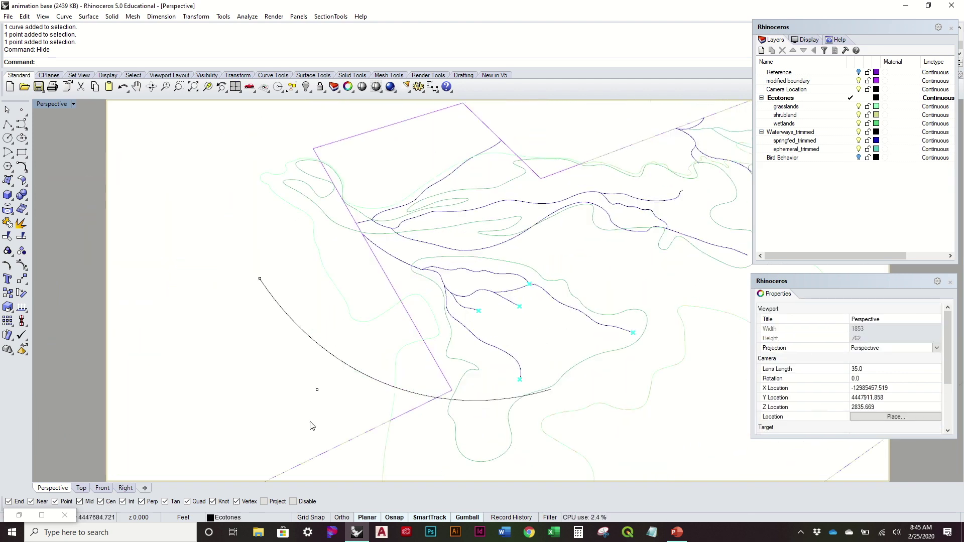
{"action": "left_click_drag", "start_coordinate": [325, 418], "coordinate": [204, 250]}
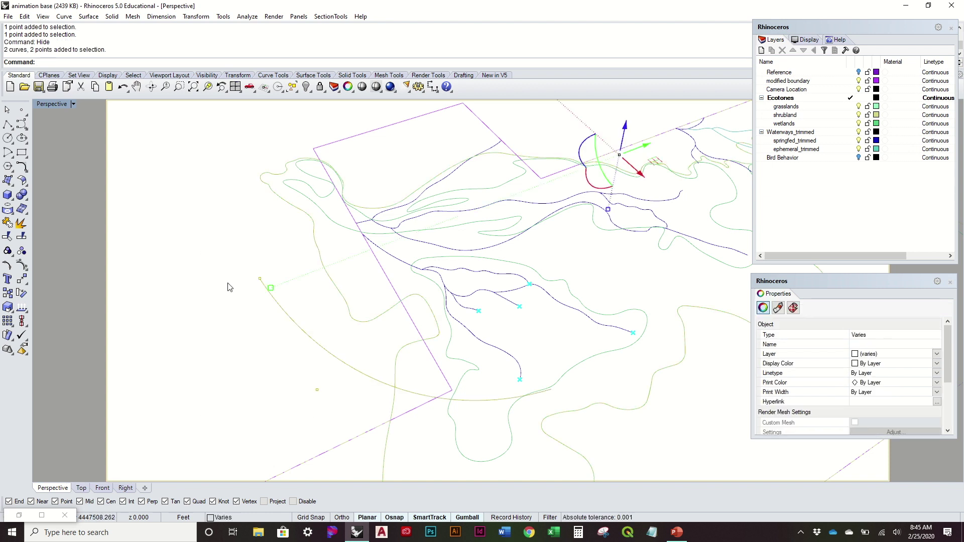
{"action": "left_click", "coordinate": [335, 285], "text": "ctrl"}
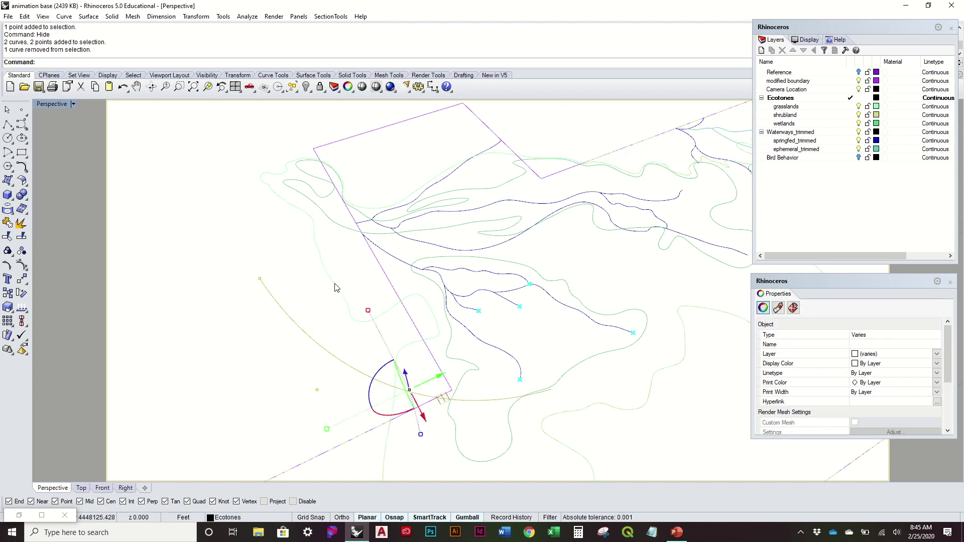
{"action": "key", "text": "Return"}
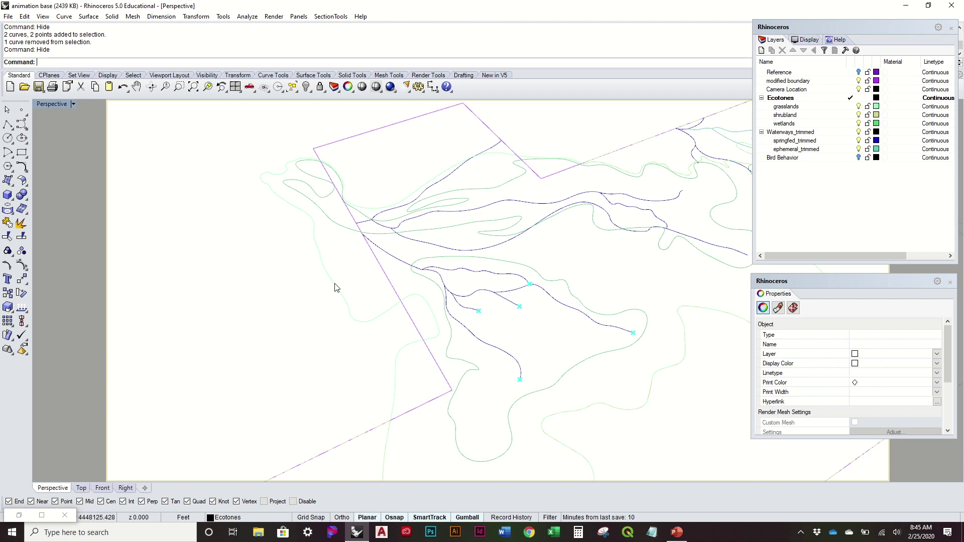
{"action": "left_click", "coordinate": [19, 515]}
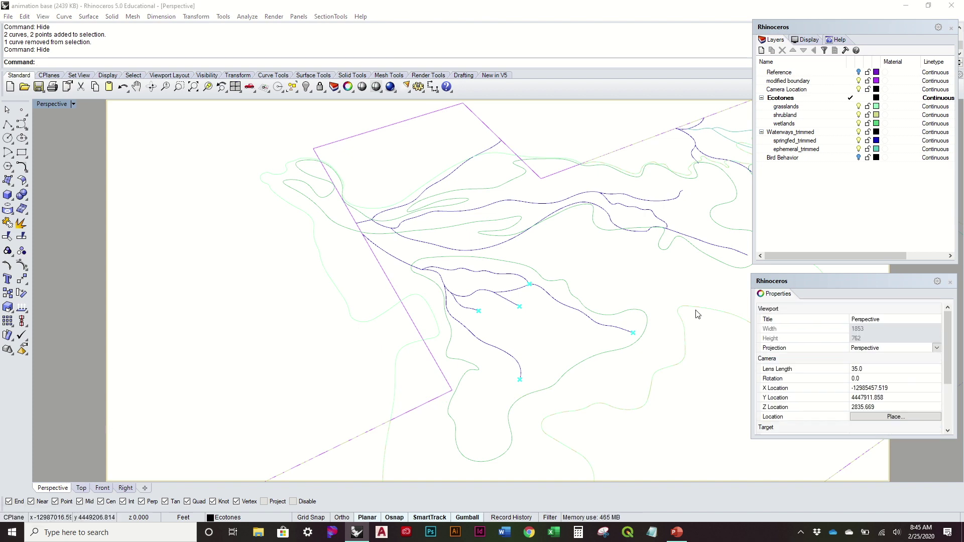
Switch the Boolean Toggle to False and back to True to reapply the setCam view.
{"action": "right_click_drag", "start_coordinate": [799, 396], "coordinate": [739, 365]}
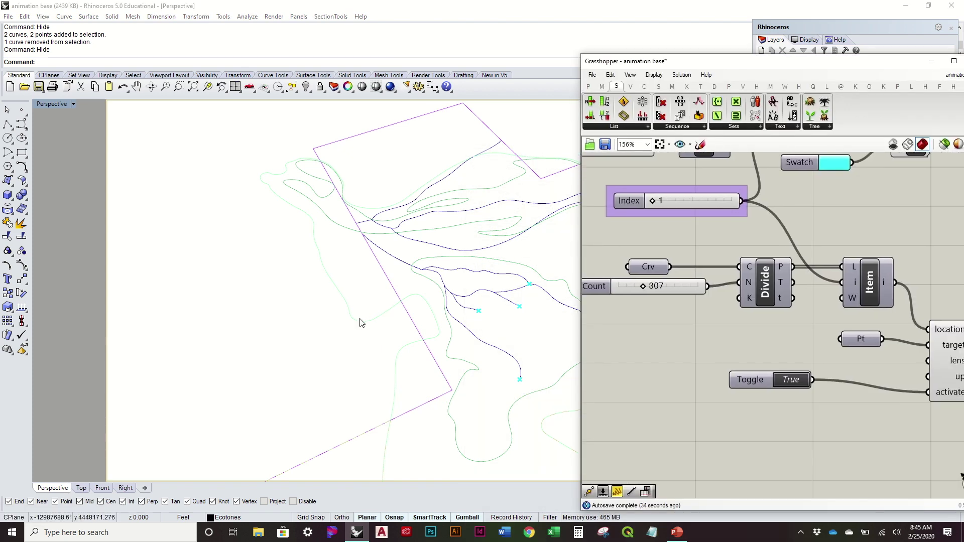
{"action": "right_click_drag", "start_coordinate": [385, 313], "coordinate": [448, 332]}
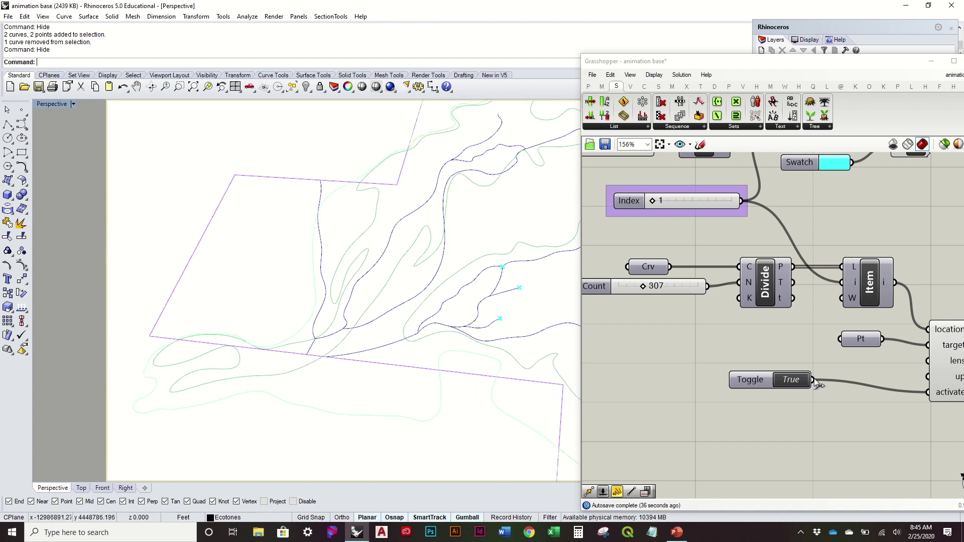
{"action": "right_click_drag", "start_coordinate": [815, 378], "coordinate": [743, 375]}
{"action": "double_click", "coordinate": [702, 375]}
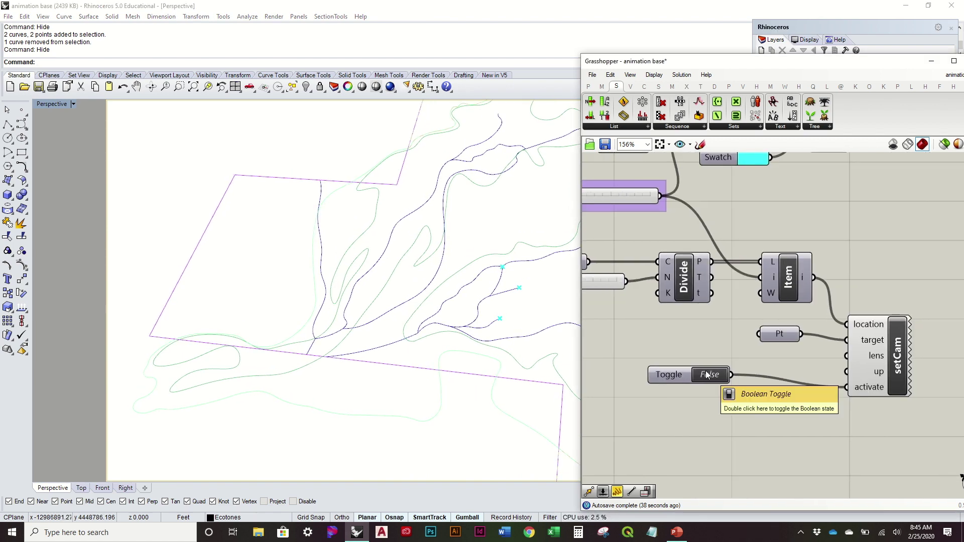
{"action": "double_click", "coordinate": [702, 375]}
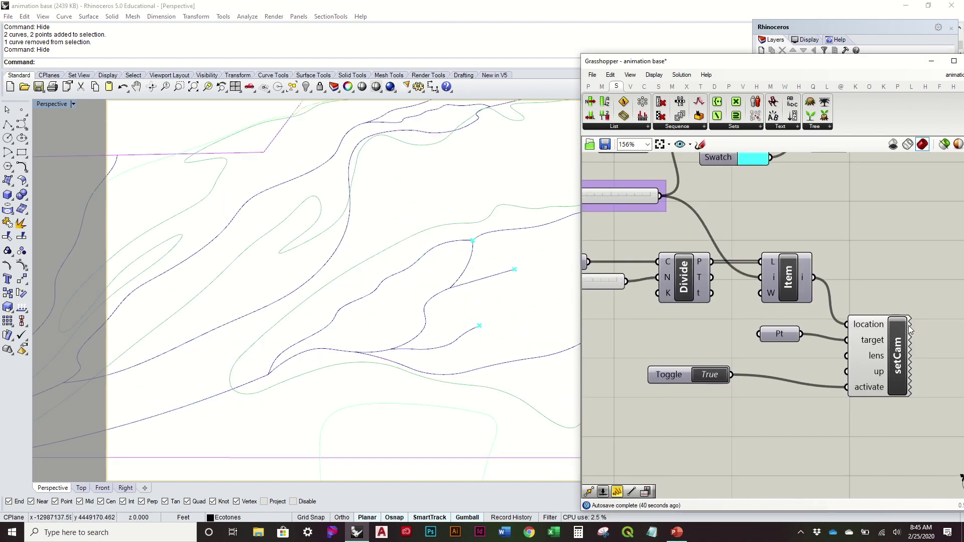
Move setCam slightly away from List Item and narrow the Grasshopper window to expose more of the viewport.
{"action": "right_click_drag", "start_coordinate": [698, 357], "coordinate": [754, 347]}
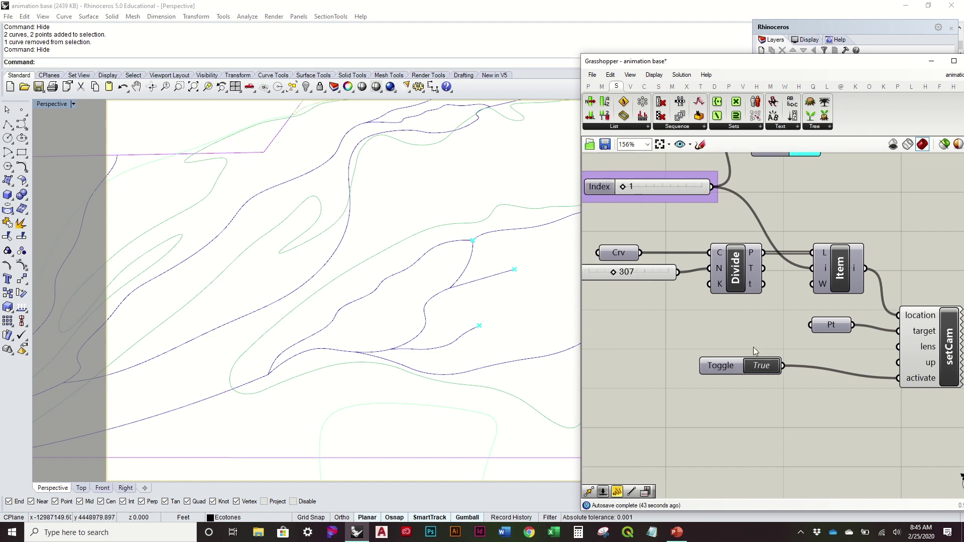
{"action": "right_click_drag", "start_coordinate": [863, 349], "coordinate": [811, 360]}
{"action": "left_click_drag", "start_coordinate": [888, 363], "coordinate": [897, 346]}
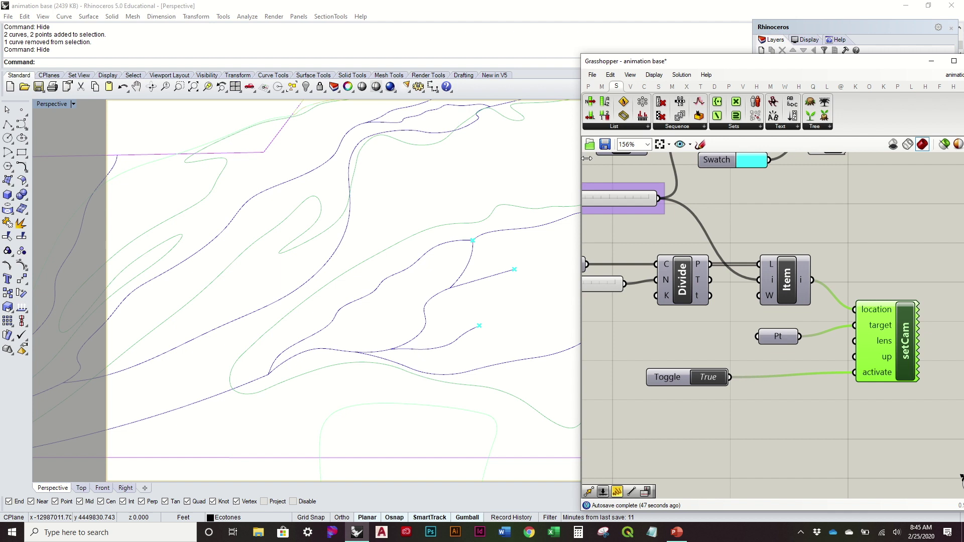
{"action": "left_click_drag", "start_coordinate": [580, 157], "coordinate": [733, 171]}
Scrub the Index slider up to 308 and back to 1 to preview the camera and waterway animation.
{"action": "right_click_drag", "start_coordinate": [833, 218], "coordinate": [936, 231]}
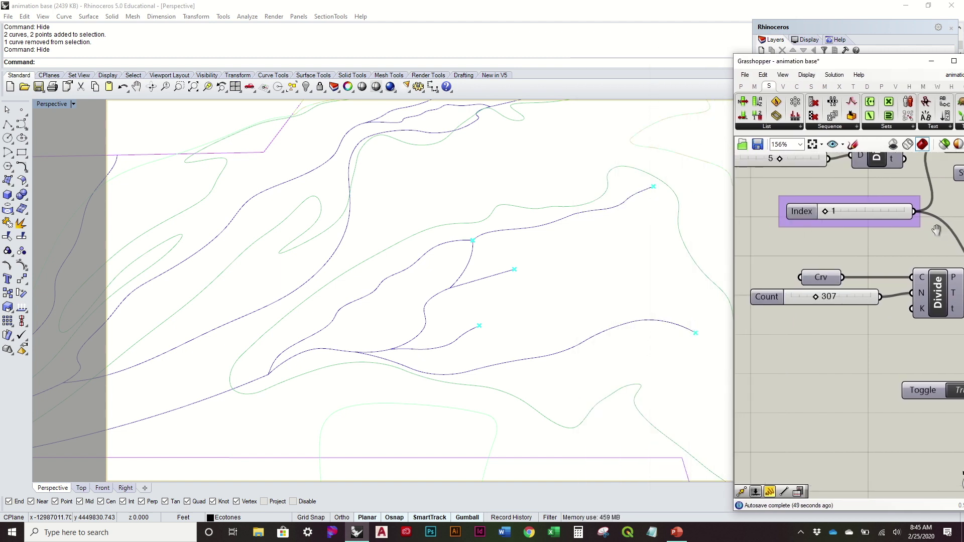
{"action": "left_click_drag", "start_coordinate": [827, 211], "coordinate": [912, 221]}
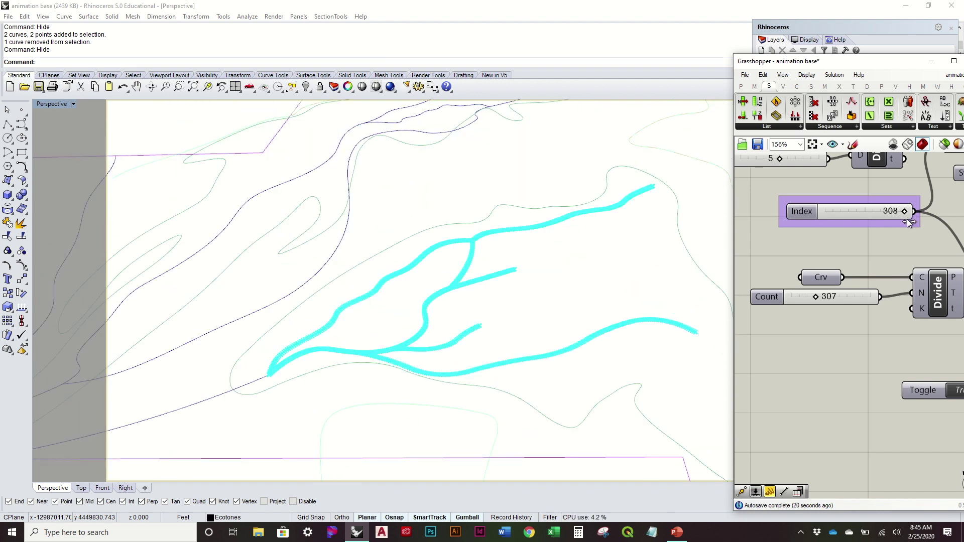
{"action": "left_click_drag", "start_coordinate": [906, 221], "coordinate": [802, 233]}
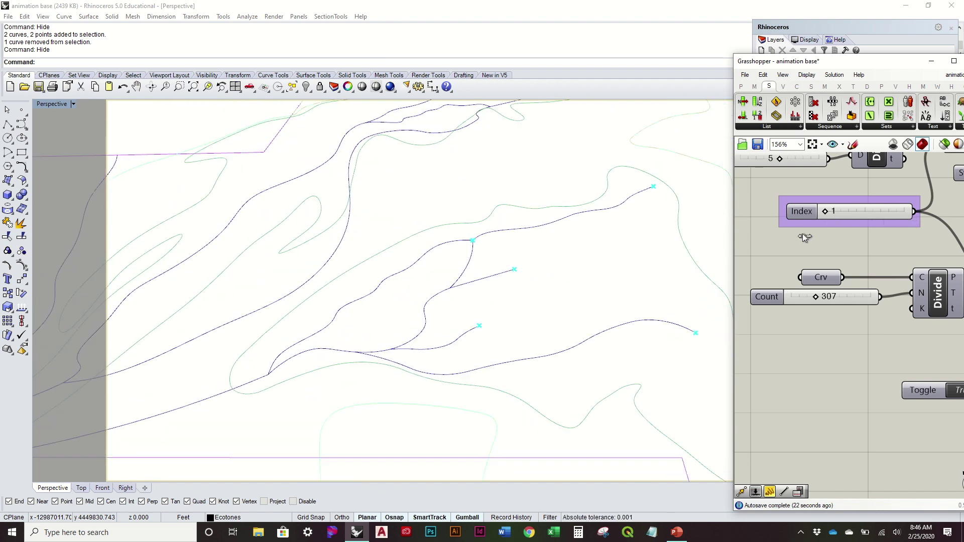
Add an expression that subtracts from x to List Item's index input and commit it.
{"action": "right_click_drag", "start_coordinate": [891, 272], "coordinate": [723, 268]}
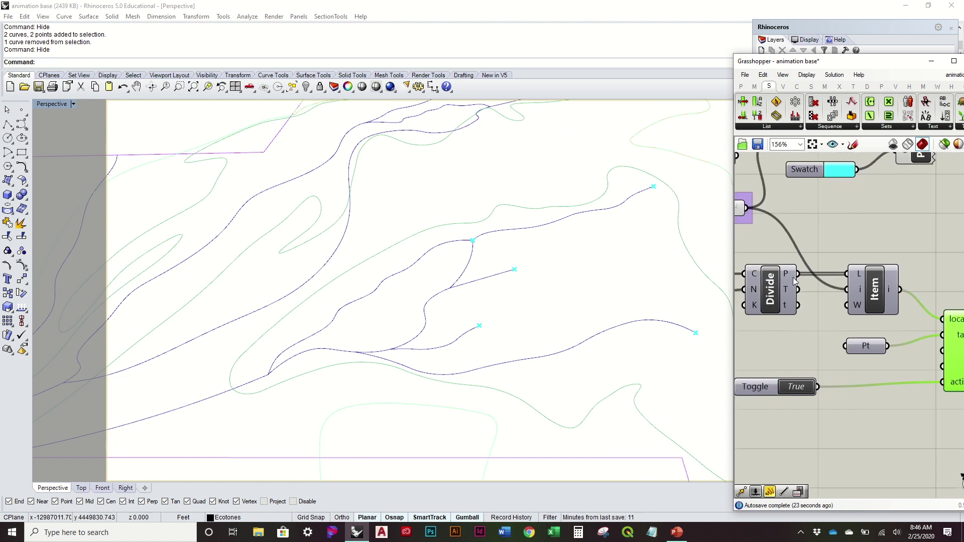
{"action": "right_click", "coordinate": [861, 290]}
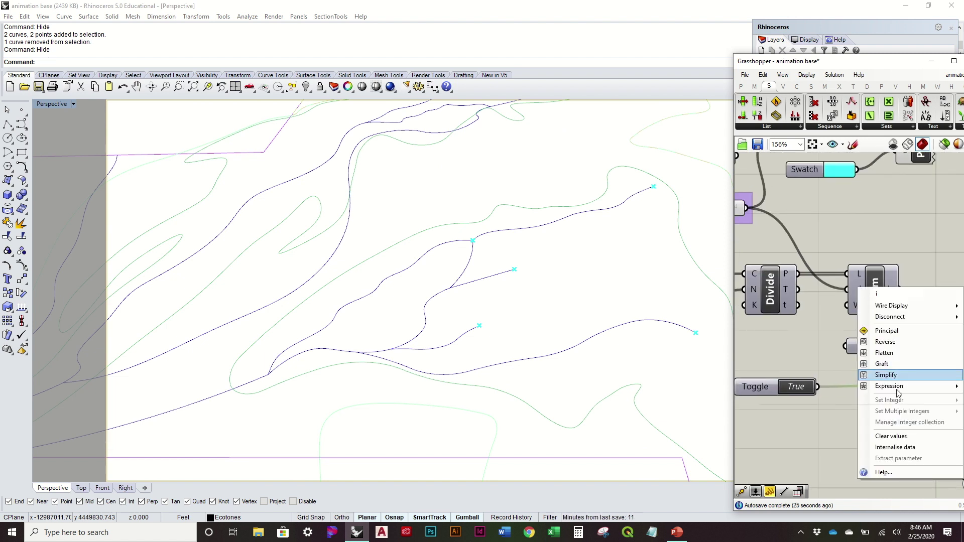
{"action": "mouse_move", "coordinate": [897, 393]}
{"action": "left_click", "coordinate": [837, 397]}
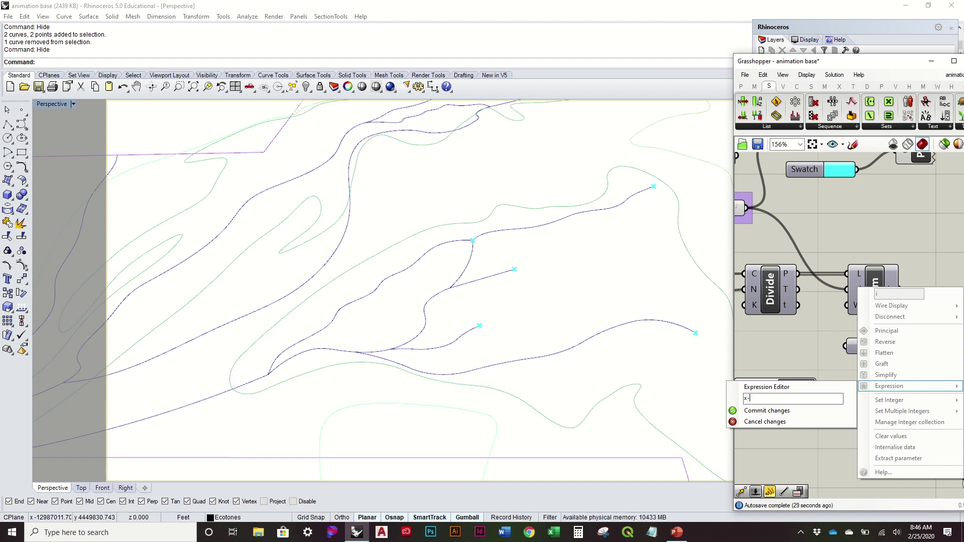
{"action": "left_click", "coordinate": [827, 412]}
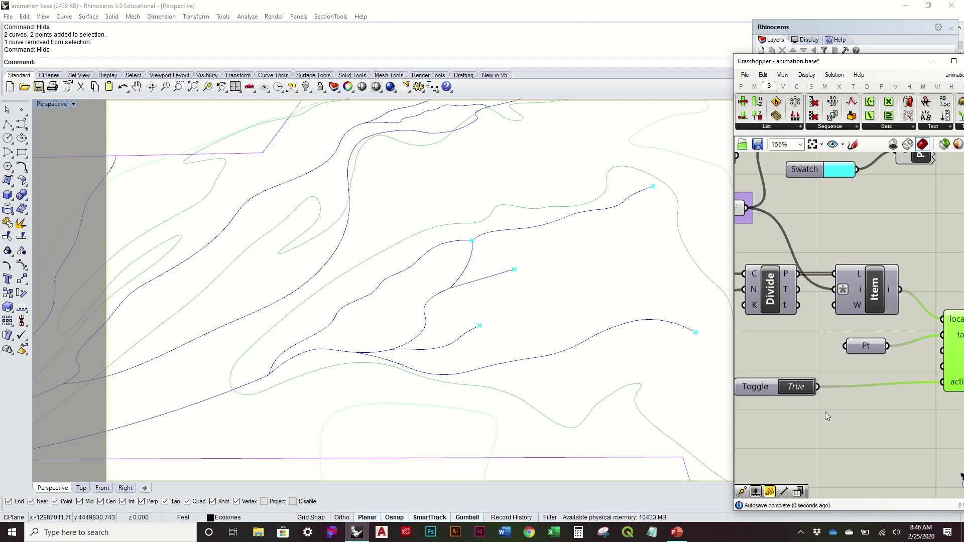
Examine the Index slider, its connections and the value reaching List Item's index input.
{"action": "right_click_drag", "start_coordinate": [848, 375], "coordinate": [919, 367]}
{"action": "right_click_drag", "start_coordinate": [848, 306], "coordinate": [923, 325]}
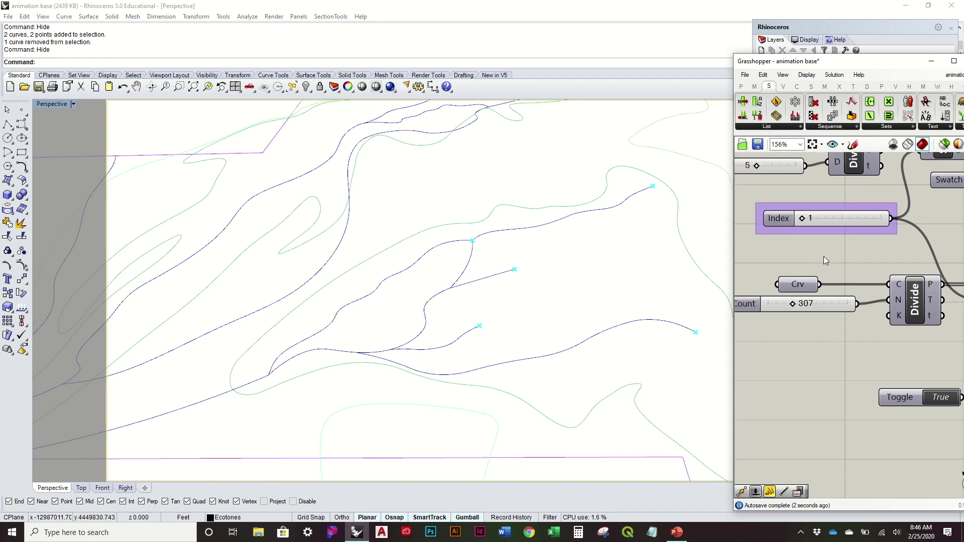
{"action": "right_click_drag", "start_coordinate": [815, 220], "coordinate": [809, 243]}
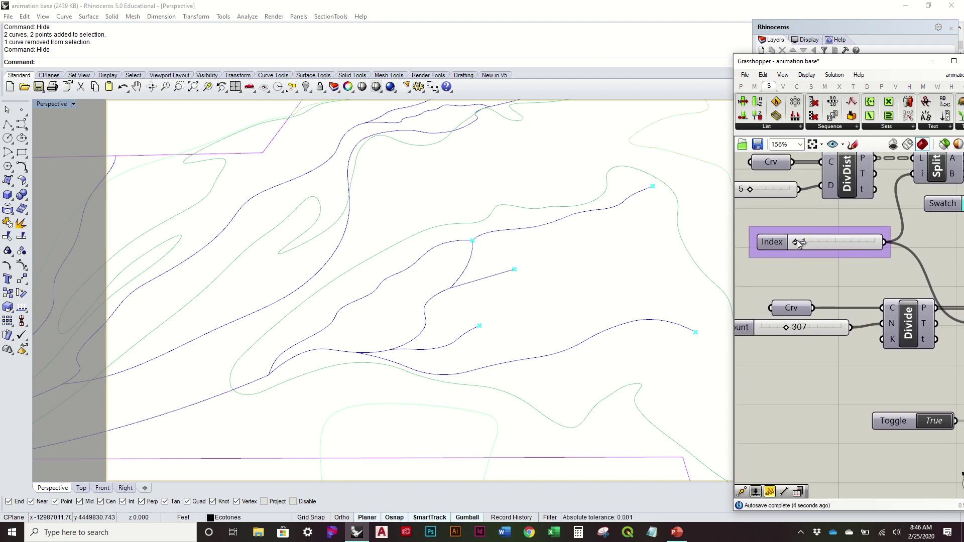
{"action": "left_click_drag", "start_coordinate": [797, 240], "coordinate": [770, 260]}
{"action": "scroll", "coordinate": [756, 261], "scroll_direction": "down", "scroll_amount": 2}
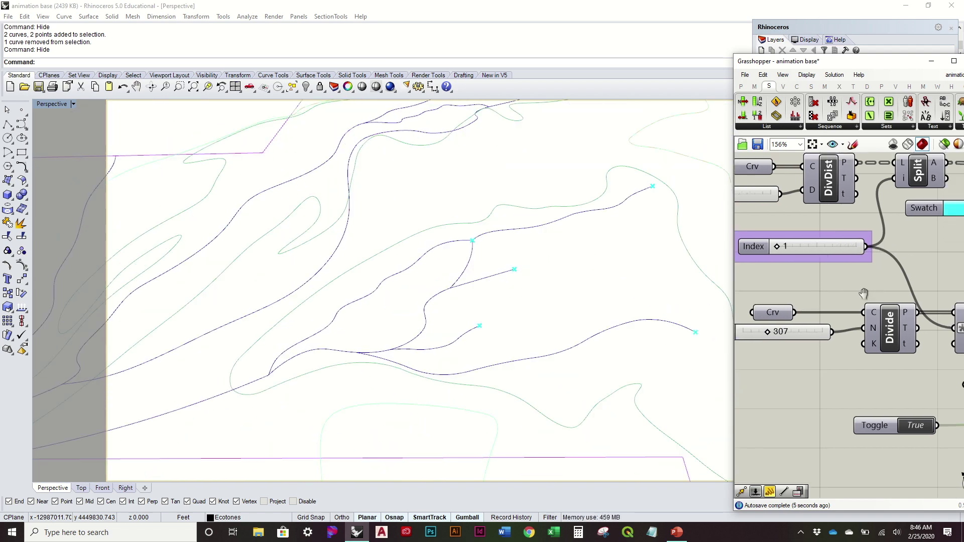
{"action": "right_click_drag", "start_coordinate": [861, 291], "coordinate": [876, 256]}
{"action": "right_click_drag", "start_coordinate": [948, 288], "coordinate": [880, 281]}
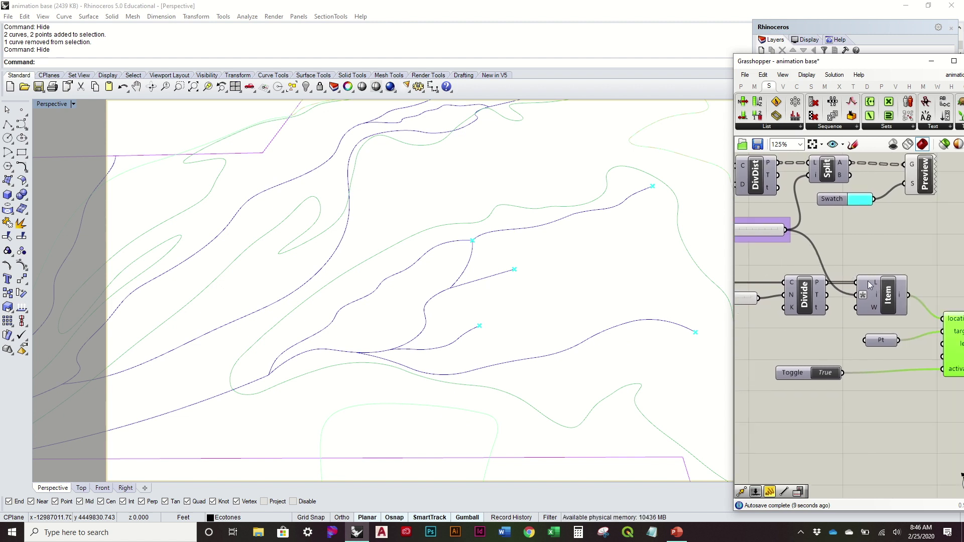
{"action": "mouse_move", "coordinate": [876, 297]}
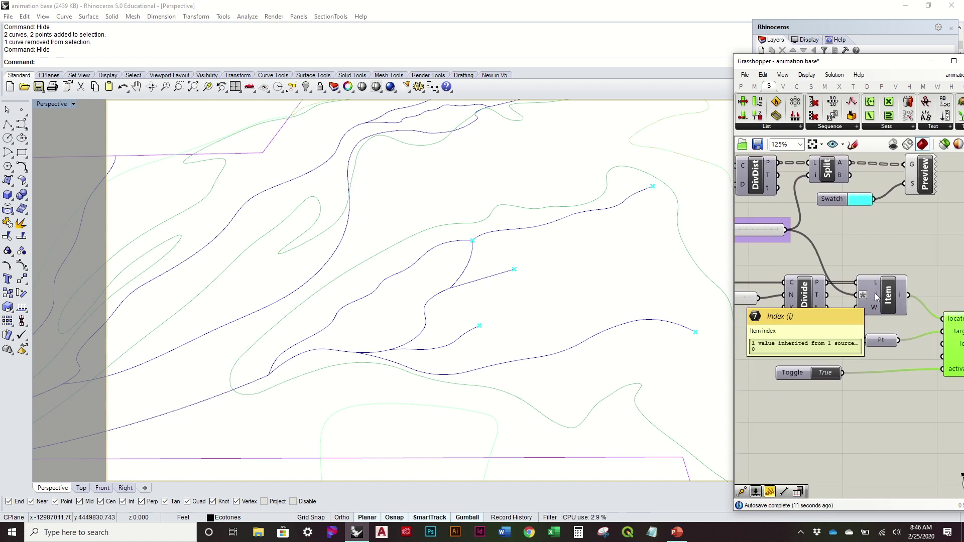
Orbit the Perspective view away from the camera path, and restore the setCam view by switching the Boolean Toggle to False and back to True.
{"action": "right_click_drag", "start_coordinate": [818, 259], "coordinate": [875, 240]}
{"action": "mouse_move", "coordinate": [500, 273]}
{"action": "right_mouse_down"}
{"action": "mouse_move", "coordinate": [493, 285]}
{"action": "mouse_move", "coordinate": [502, 276]}
{"action": "right_mouse_up"}
{"action": "right_click_drag", "start_coordinate": [647, 270], "coordinate": [638, 270]}
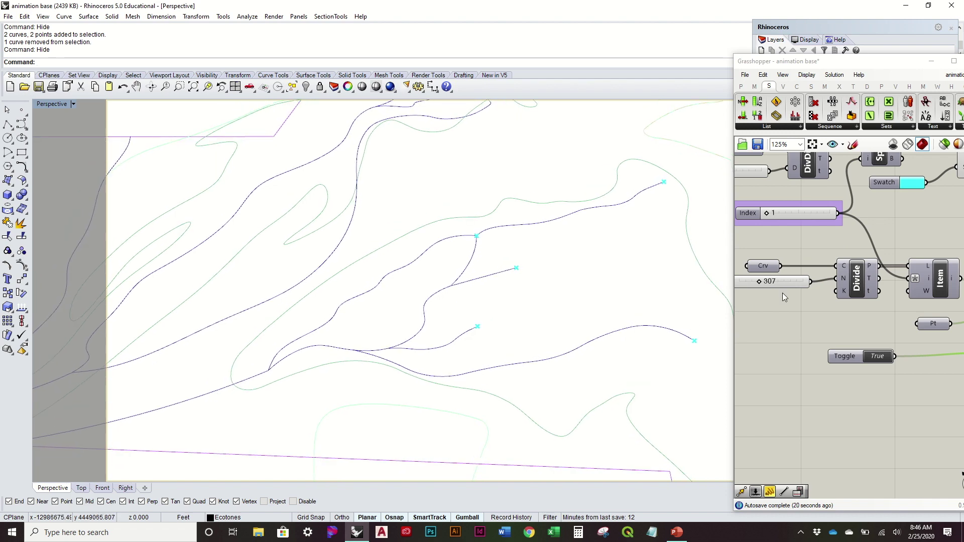
{"action": "right_click_drag", "start_coordinate": [820, 307], "coordinate": [802, 300]}
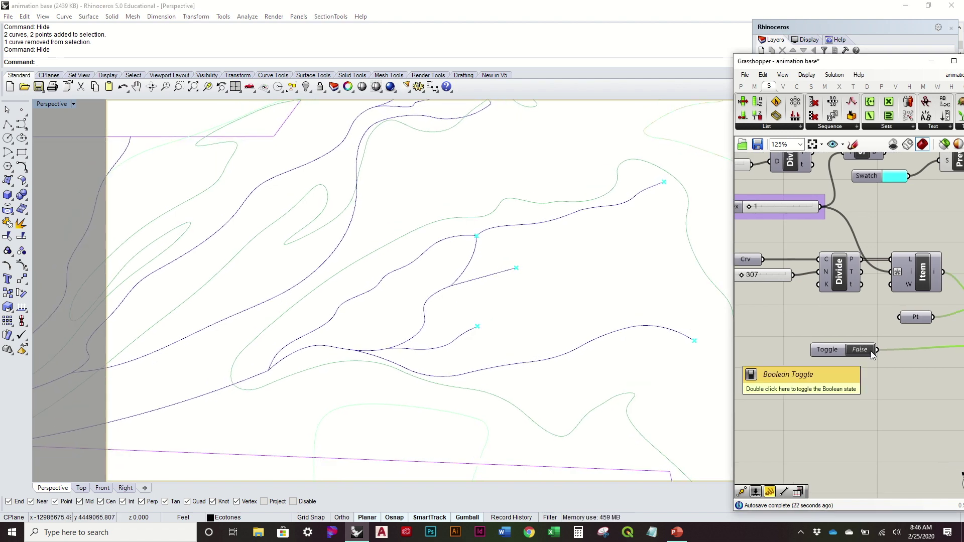
{"action": "right_click_drag", "start_coordinate": [894, 297], "coordinate": [919, 320]}
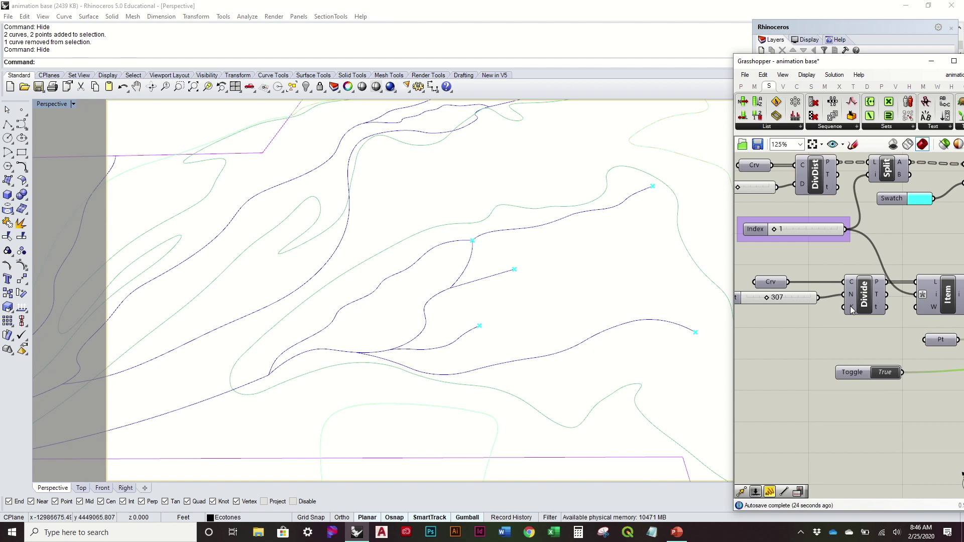
{"action": "right_click_drag", "start_coordinate": [853, 311], "coordinate": [877, 311]}
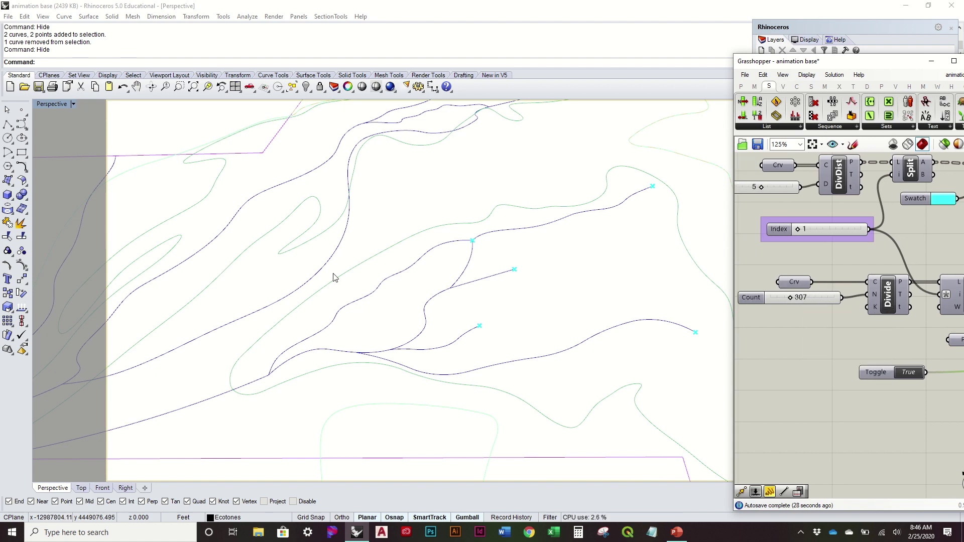
Turn on the preview of the camera path's Divide component and inspect the spacing of its division points.
{"action": "scroll", "coordinate": [336, 277], "scroll_direction": "down", "scroll_amount": 3}
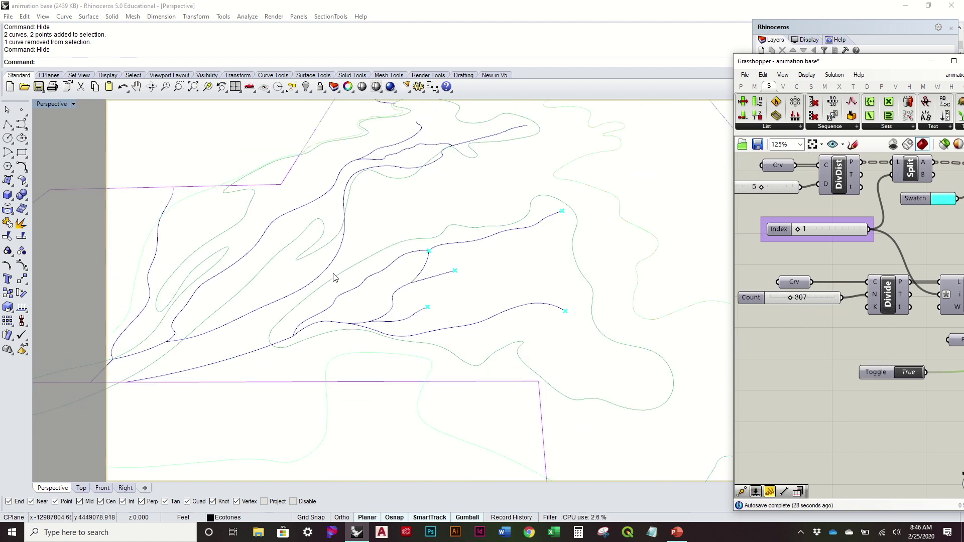
{"action": "right_click", "coordinate": [888, 302]}
{"action": "left_click", "coordinate": [918, 311]}
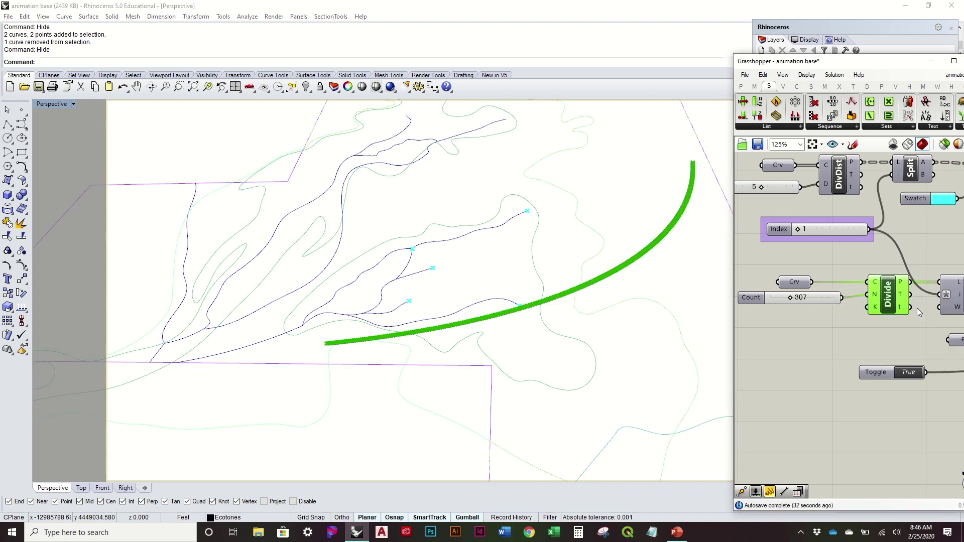
{"action": "scroll", "coordinate": [636, 262], "scroll_direction": "up", "scroll_amount": 3}
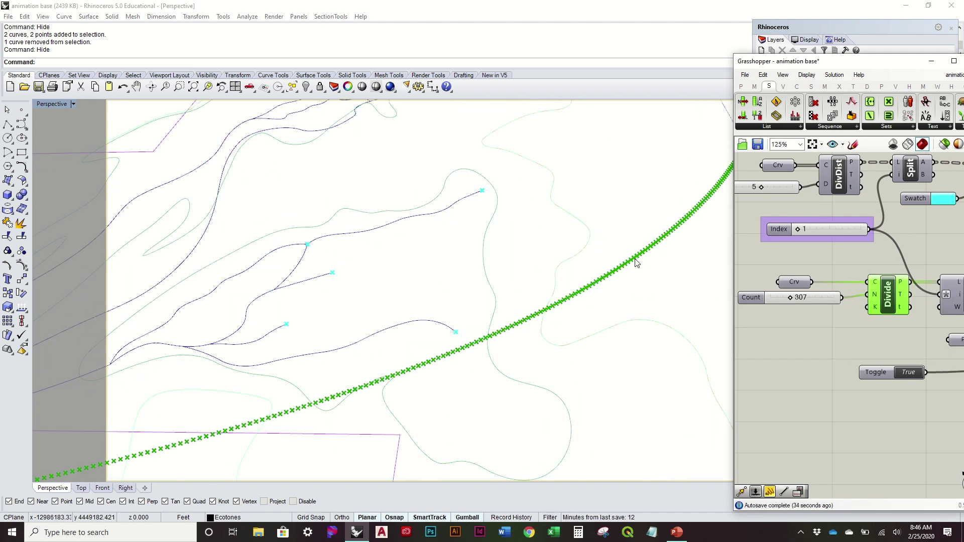
Raise the Divide component's Count slider to 1000 and view the denser division points on the camera path.
{"action": "left_click_drag", "start_coordinate": [790, 300], "coordinate": [794, 301]}
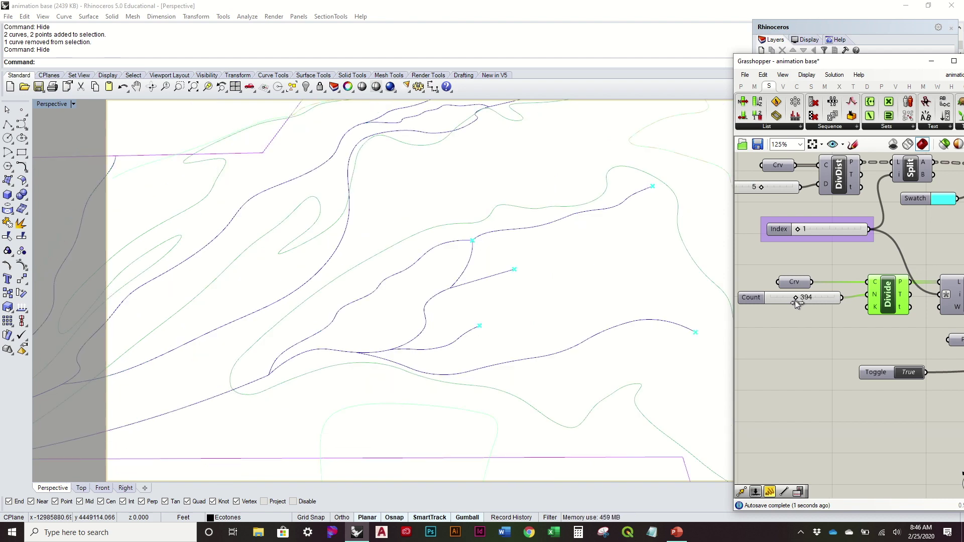
{"action": "right_click_drag", "start_coordinate": [909, 374], "coordinate": [861, 358]}
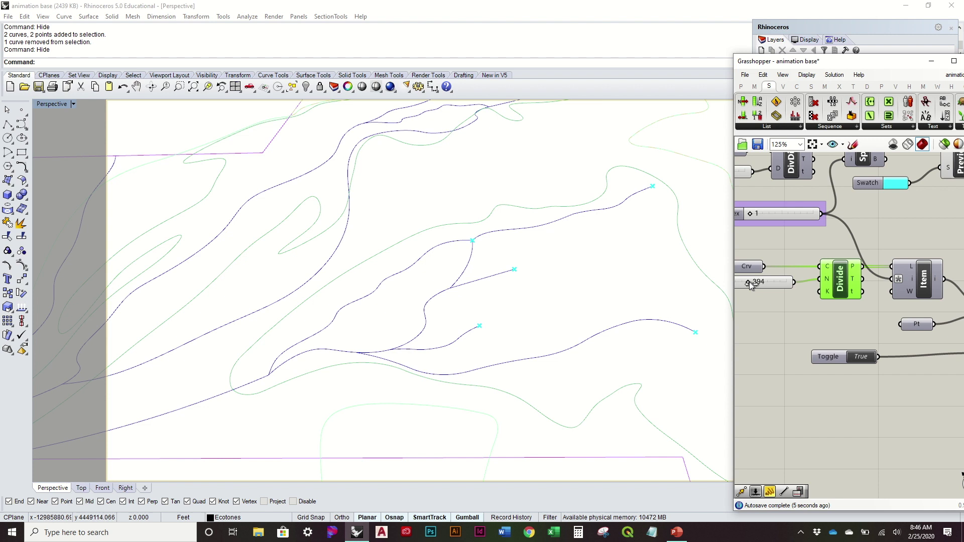
{"action": "left_click_drag", "start_coordinate": [753, 282], "coordinate": [761, 287]}
{"action": "left_click_drag", "start_coordinate": [776, 295], "coordinate": [776, 294]}
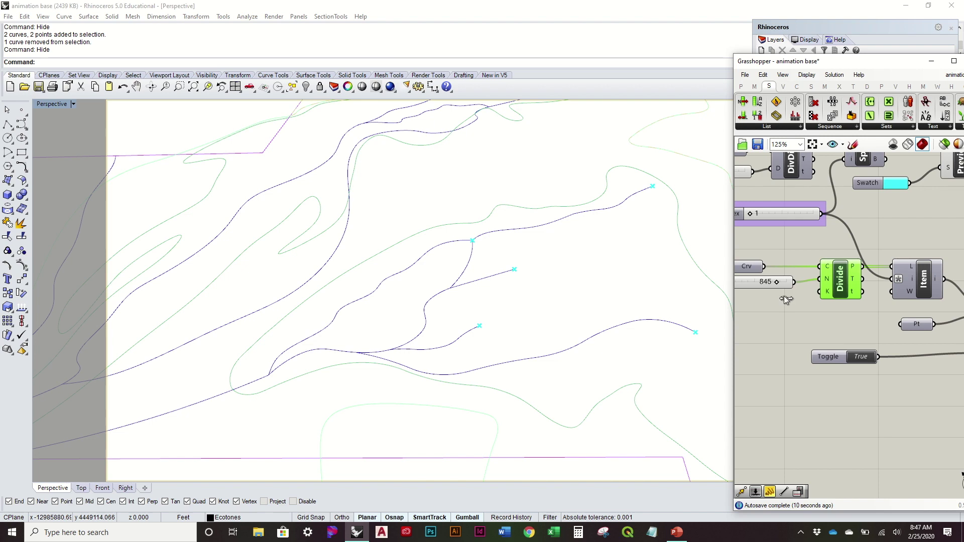
{"action": "right_click_drag", "start_coordinate": [888, 317], "coordinate": [883, 336]}
{"action": "scroll", "coordinate": [680, 304], "scroll_direction": "down", "scroll_amount": 4}
{"action": "right_click_drag", "start_coordinate": [878, 302], "coordinate": [869, 314]}
{"action": "right_click_drag", "start_coordinate": [642, 314], "coordinate": [469, 290]}
{"action": "scroll", "coordinate": [617, 323], "scroll_direction": "down", "scroll_amount": 5}
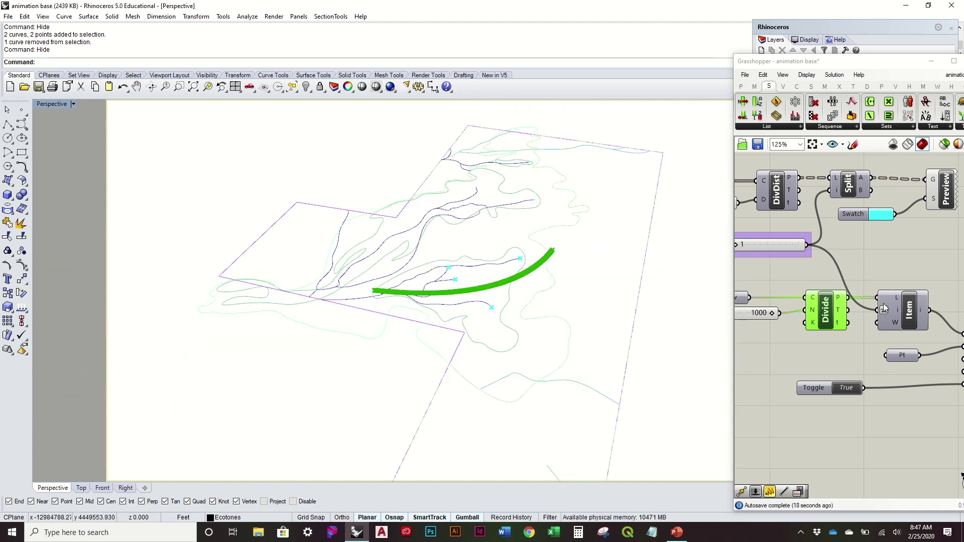
Turn off the Divide component's preview and switch the Boolean Toggle off and on to reapply the setCam view.
{"action": "right_click", "coordinate": [829, 317]}
{"action": "left_click", "coordinate": [860, 334]}
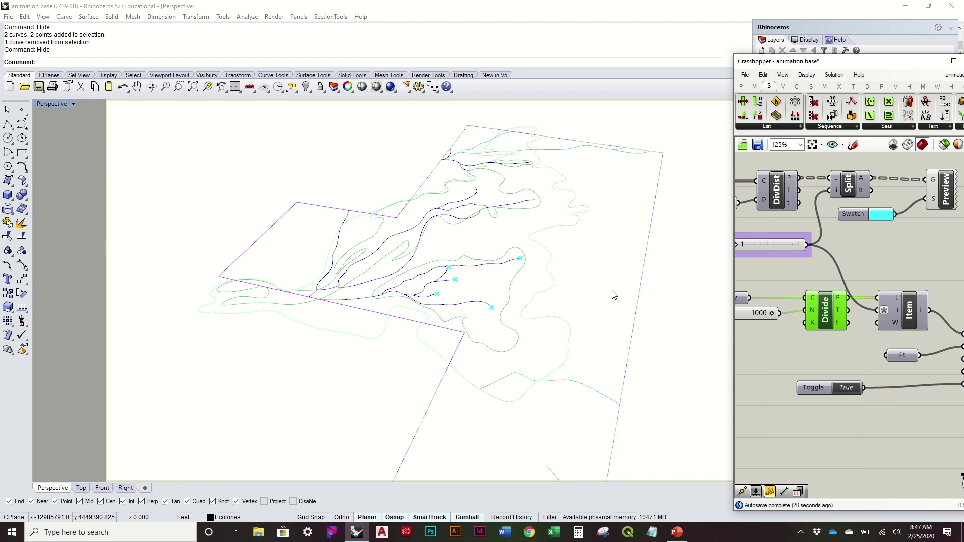
{"action": "right_click_drag", "start_coordinate": [856, 388], "coordinate": [884, 385]}
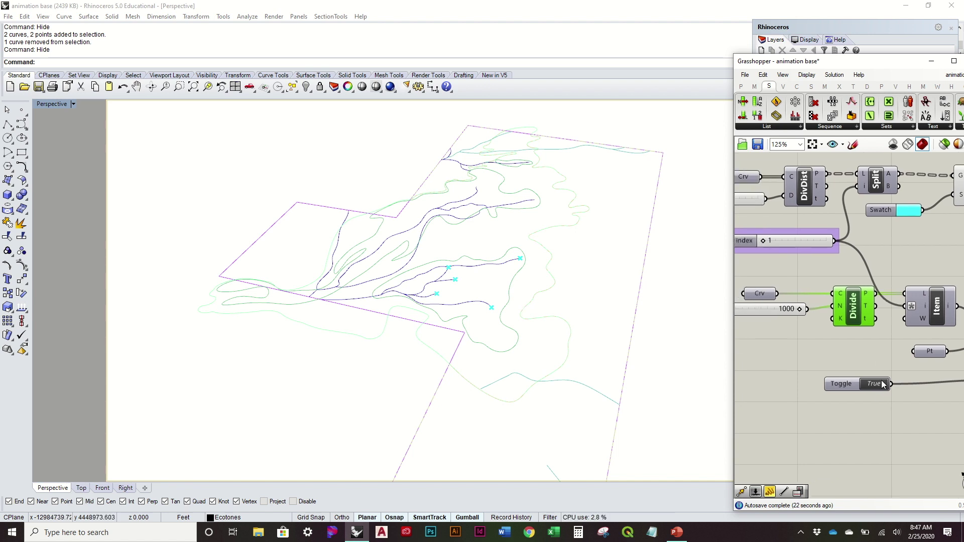
{"action": "double_click", "coordinate": [875, 384]}
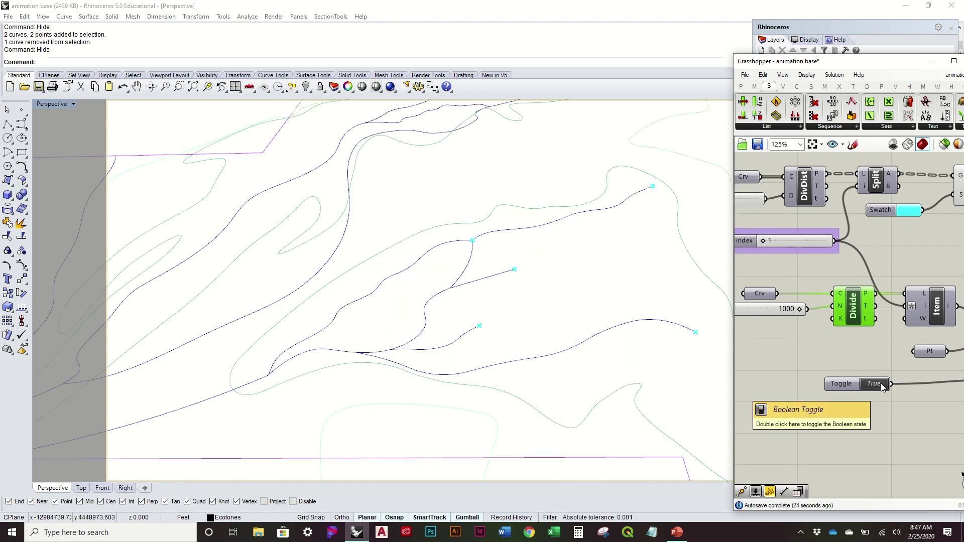
Scrub the Index slider from 1 to 308 to play the waterway and camera animation.
{"action": "right_click_drag", "start_coordinate": [792, 345], "coordinate": [852, 355]}
{"action": "right_click_drag", "start_coordinate": [849, 262], "coordinate": [827, 288]}
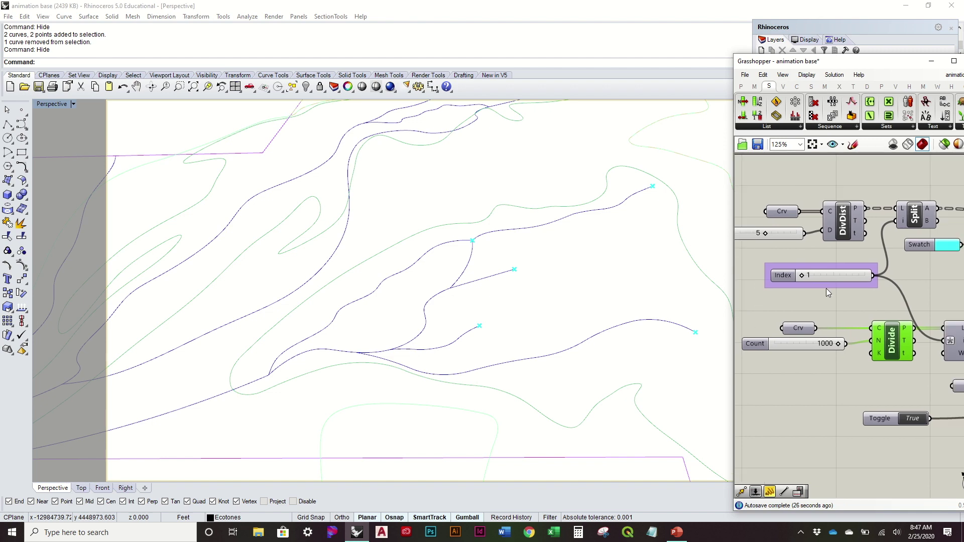
{"action": "left_click_drag", "start_coordinate": [802, 276], "coordinate": [872, 279]}
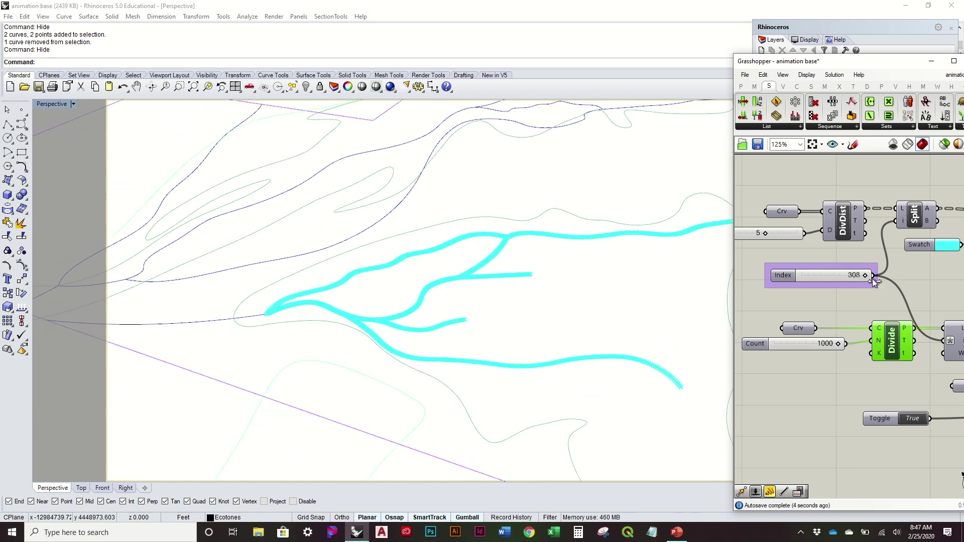
{"action": "scroll", "coordinate": [451, 305], "scroll_direction": "down", "scroll_amount": 10}
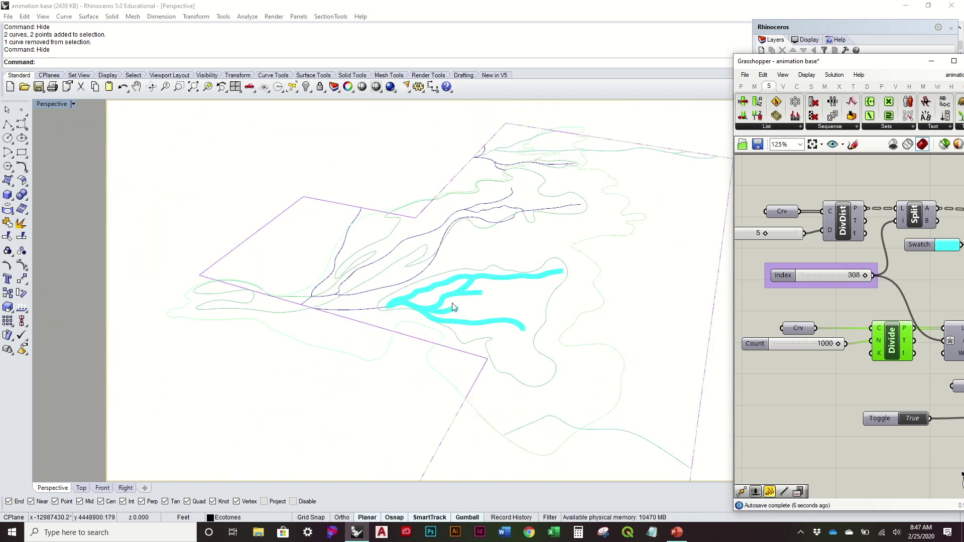
Turn on the previews of Divide and List Item to compare the division points with the current camera point.
{"action": "right_click_drag", "start_coordinate": [907, 356], "coordinate": [813, 362]}
{"action": "right_click", "coordinate": [814, 360]}
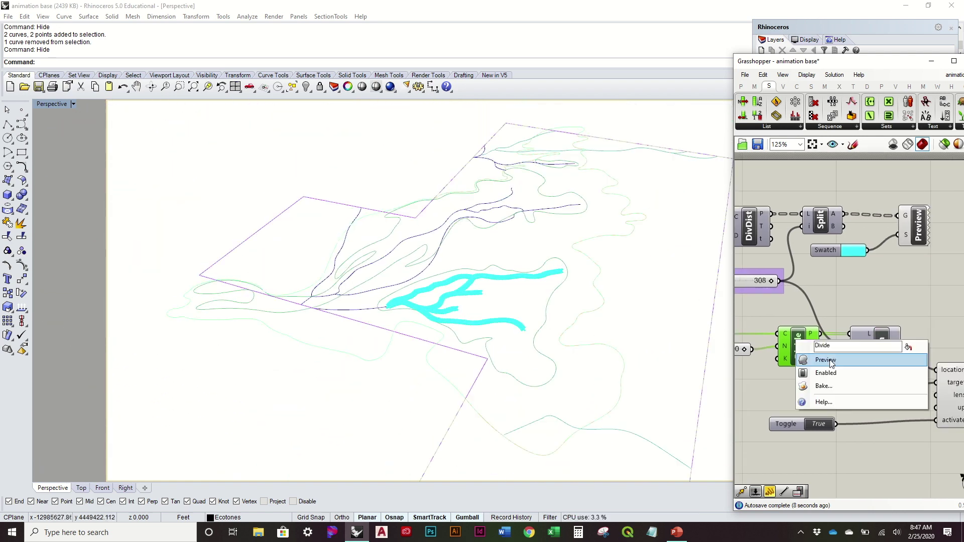
{"action": "left_click", "coordinate": [814, 361]}
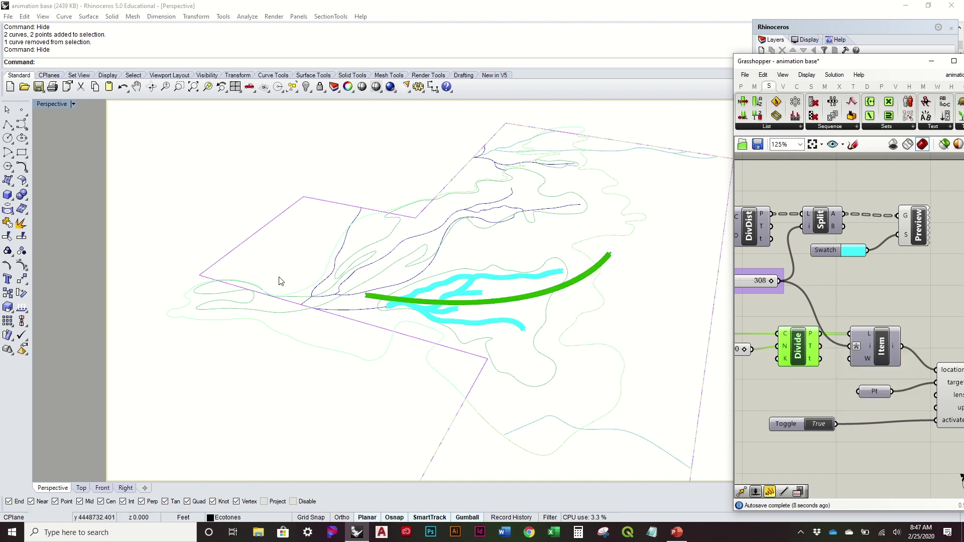
{"action": "right_click", "coordinate": [877, 344]}
{"action": "left_click", "coordinate": [894, 318]}
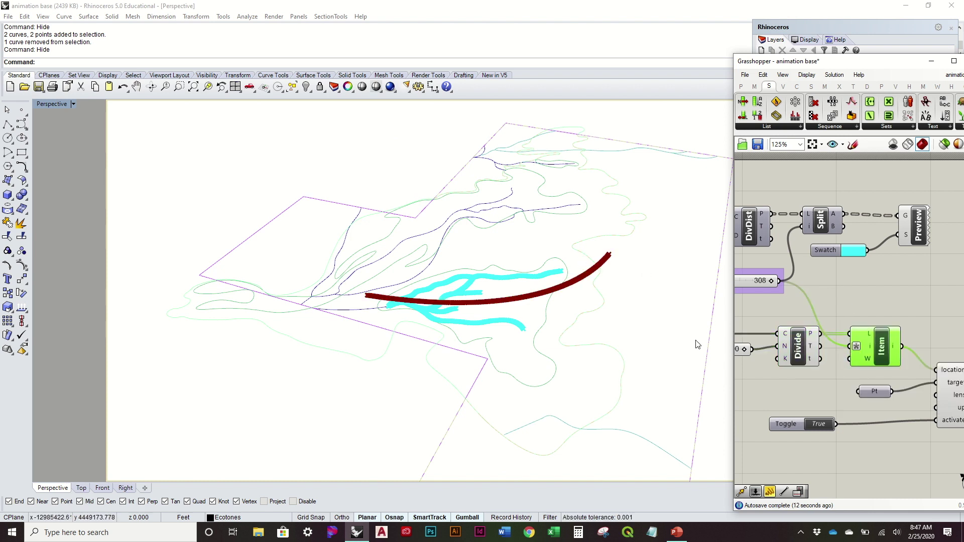
{"action": "left_click", "coordinate": [802, 358]}
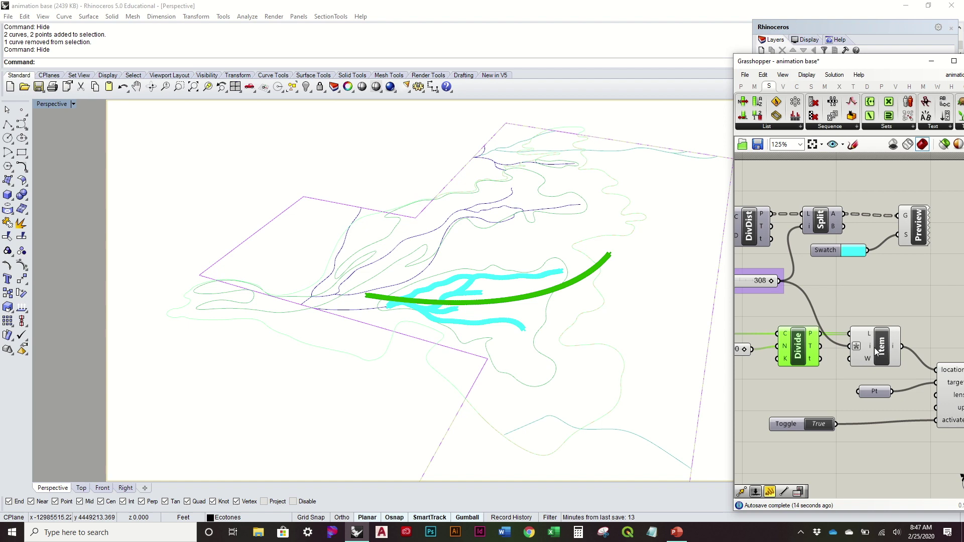
{"action": "left_click", "coordinate": [877, 351]}
{"action": "scroll", "coordinate": [527, 304], "scroll_direction": "up", "scroll_amount": 3}
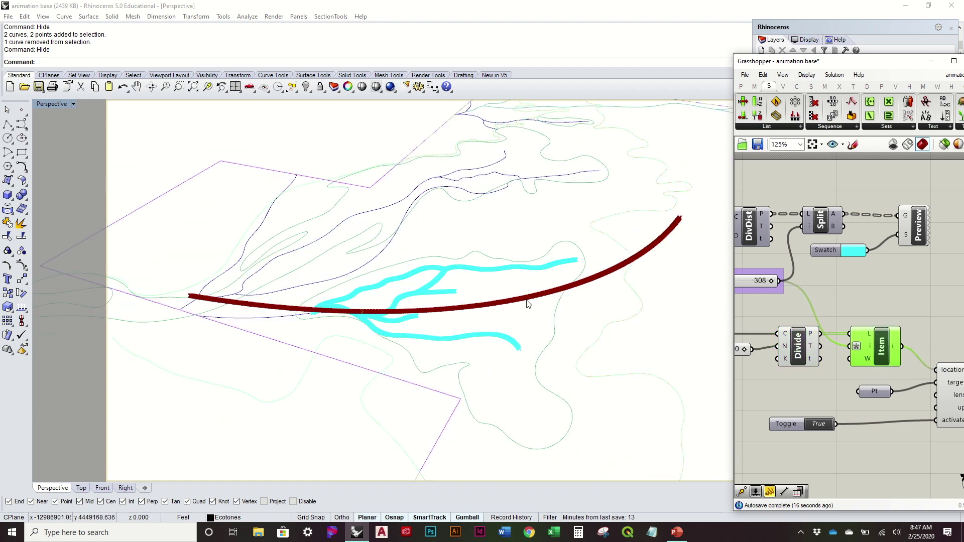
Turn off the Divide component's preview to isolate List Item's camera point.
{"action": "left_click", "coordinate": [801, 350]}
{"action": "right_click", "coordinate": [800, 351]}
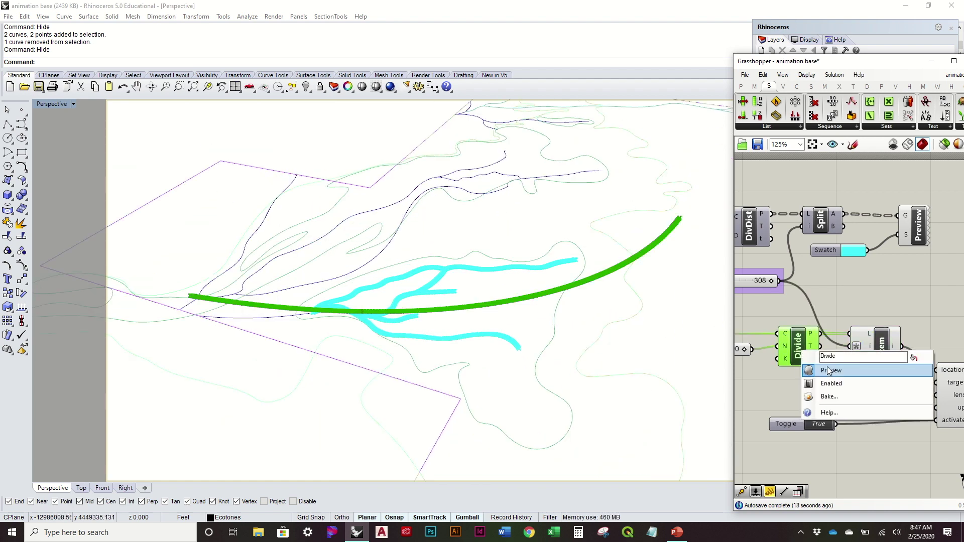
{"action": "left_click", "coordinate": [829, 372]}
{"action": "right_click_drag", "start_coordinate": [375, 304], "coordinate": [373, 315]}
Turn on the preview of the Crv parameter feeding Divide to show the camera path curve.
{"action": "right_click_drag", "start_coordinate": [794, 368], "coordinate": [895, 348]}
{"action": "left_click", "coordinate": [826, 310]}
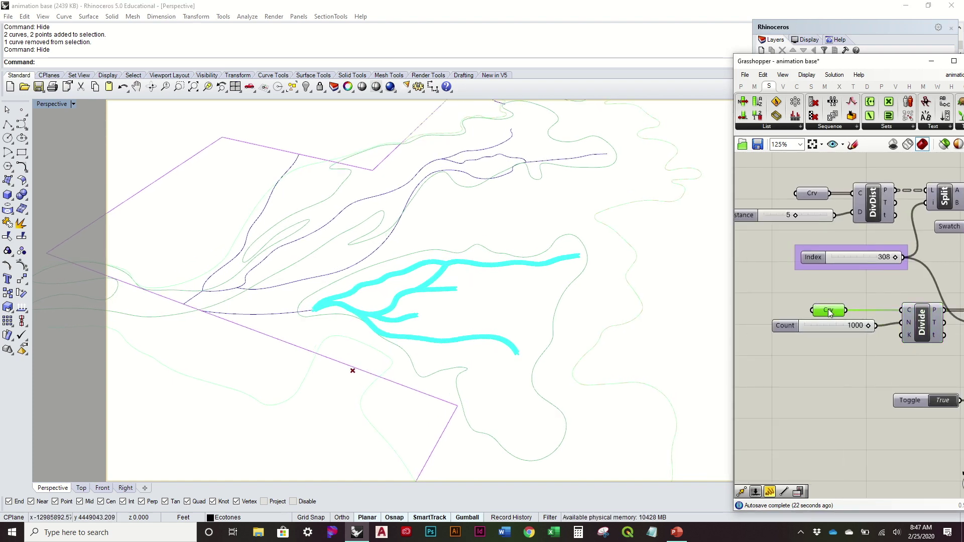
{"action": "right_click", "coordinate": [826, 310]}
{"action": "left_click", "coordinate": [861, 294]}
{"action": "right_click_drag", "start_coordinate": [480, 342], "coordinate": [527, 316]}
{"action": "scroll", "coordinate": [473, 327], "scroll_direction": "down", "scroll_amount": 3}
{"action": "right_click_drag", "start_coordinate": [842, 282], "coordinate": [816, 297]}
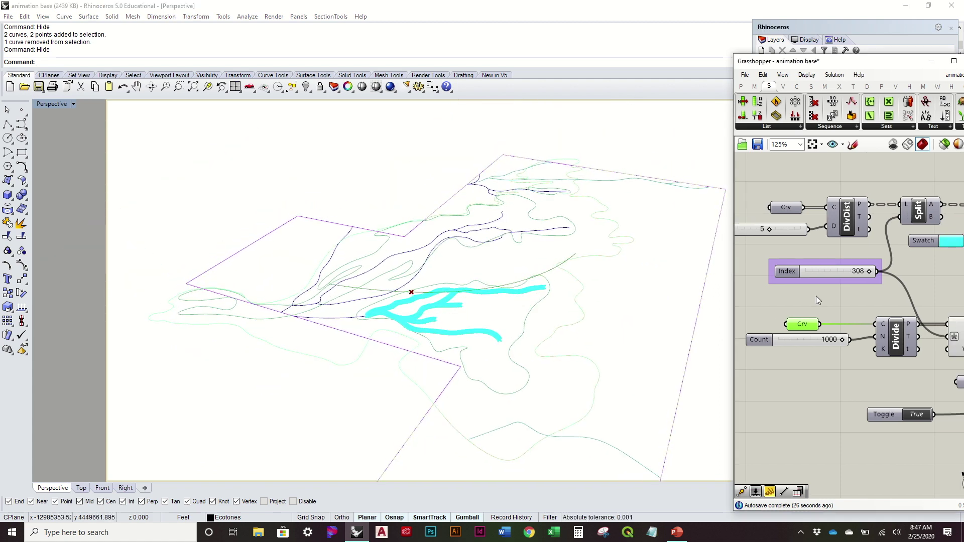
Set the Divide component's Count slider to 715, check the camera point along the path, and move the Grasshopper window over the viewport.
{"action": "left_click_drag", "start_coordinate": [843, 342], "coordinate": [824, 346]}
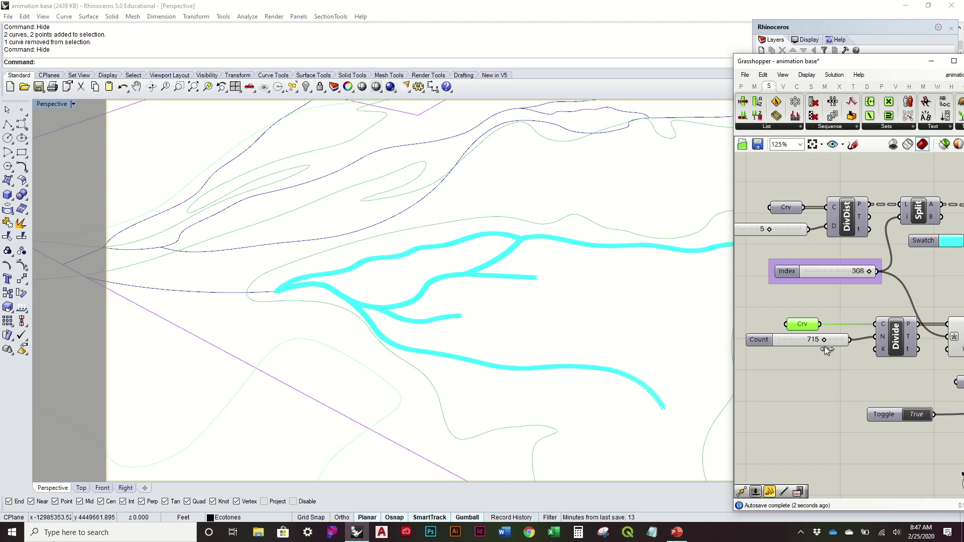
{"action": "scroll", "coordinate": [278, 286], "scroll_direction": "down", "scroll_amount": 7}
{"action": "right_click_drag", "start_coordinate": [277, 286], "coordinate": [275, 314]}
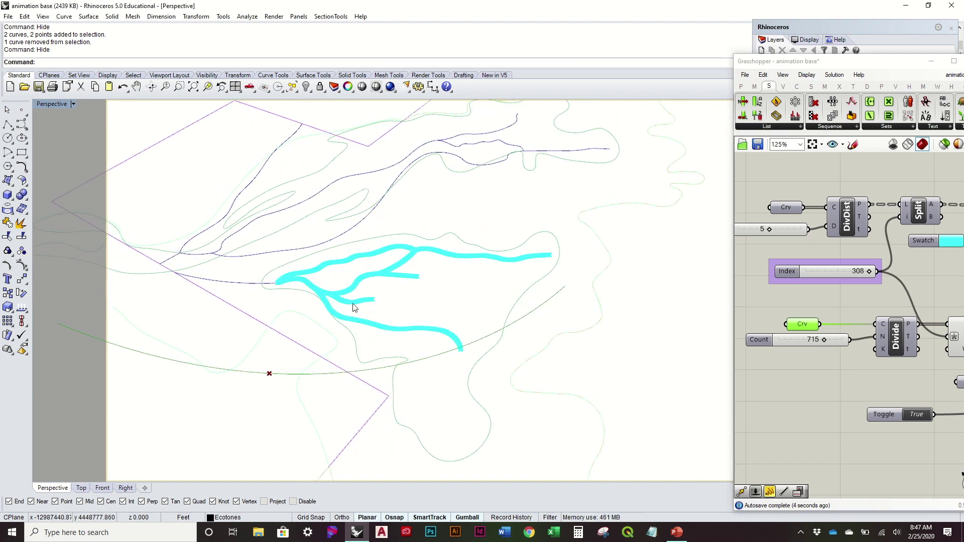
{"action": "scroll", "coordinate": [353, 307], "scroll_direction": "down", "scroll_amount": 2}
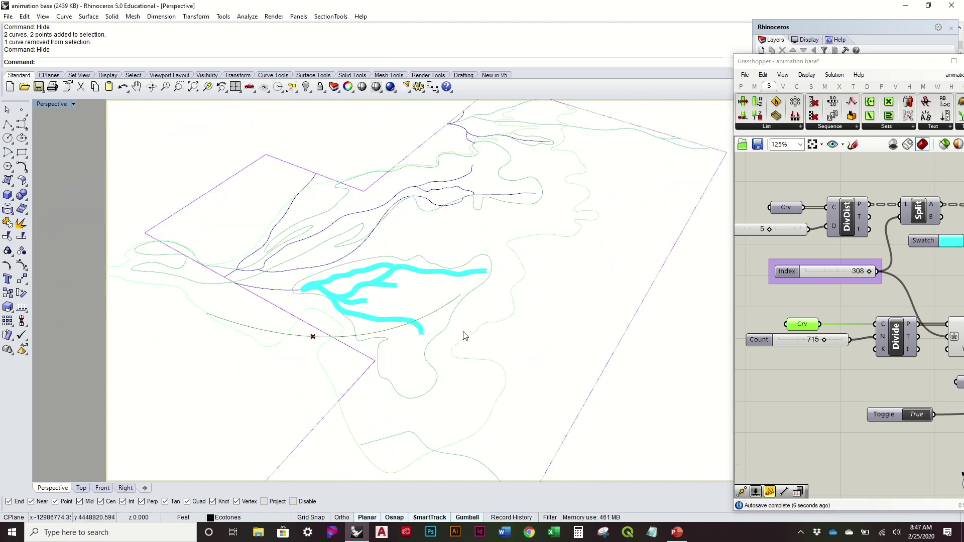
{"action": "right_click_drag", "start_coordinate": [817, 331], "coordinate": [806, 339]}
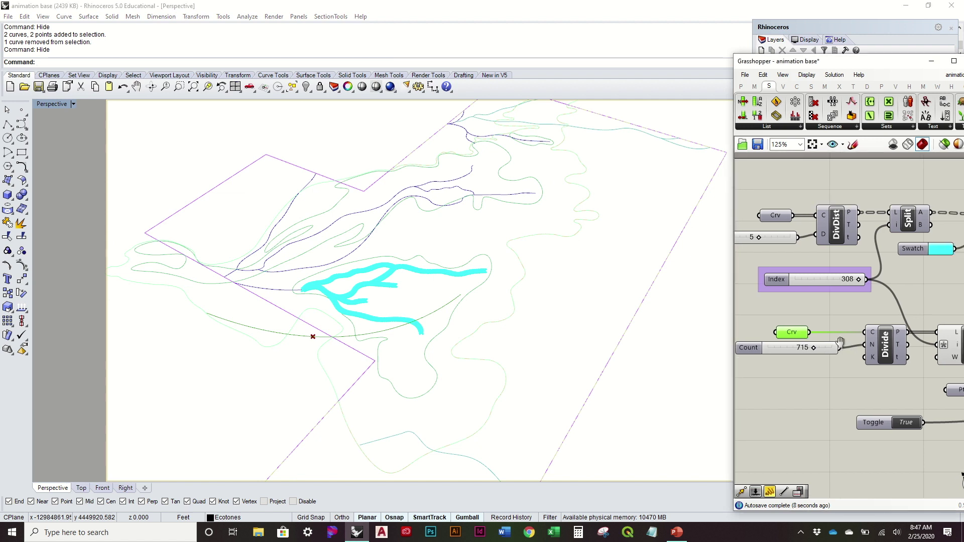
{"action": "left_click_drag", "start_coordinate": [790, 65], "coordinate": [687, 54]}
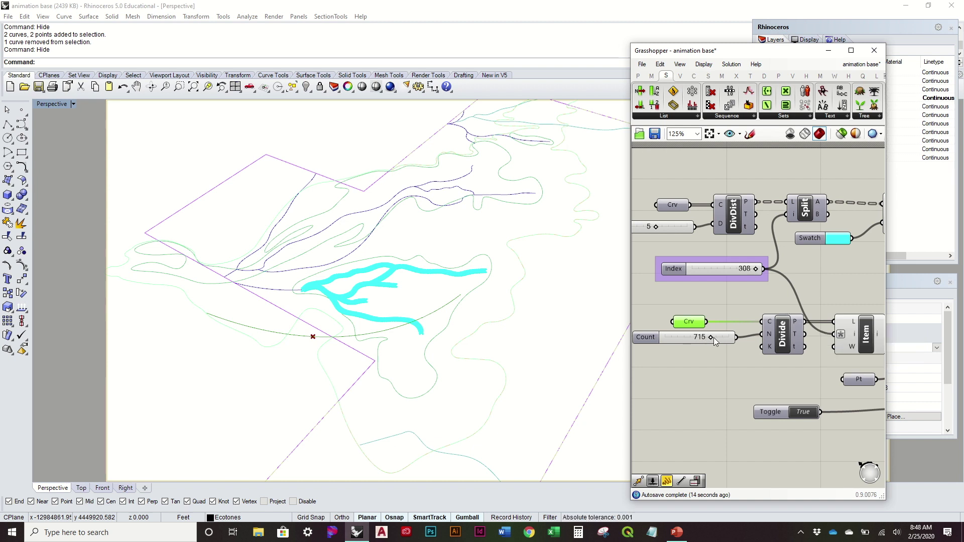
Turn on the Divide component's preview to inspect the 715 divisions along the camera path, and turn it off again.
{"action": "right_click_drag", "start_coordinate": [755, 344], "coordinate": [799, 339]}
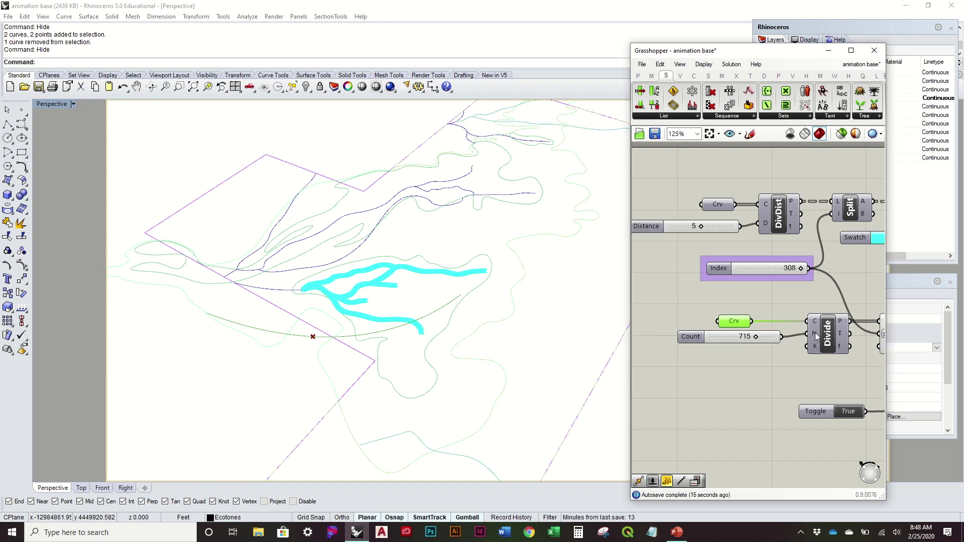
{"action": "left_click", "coordinate": [816, 334]}
{"action": "right_click", "coordinate": [819, 334]}
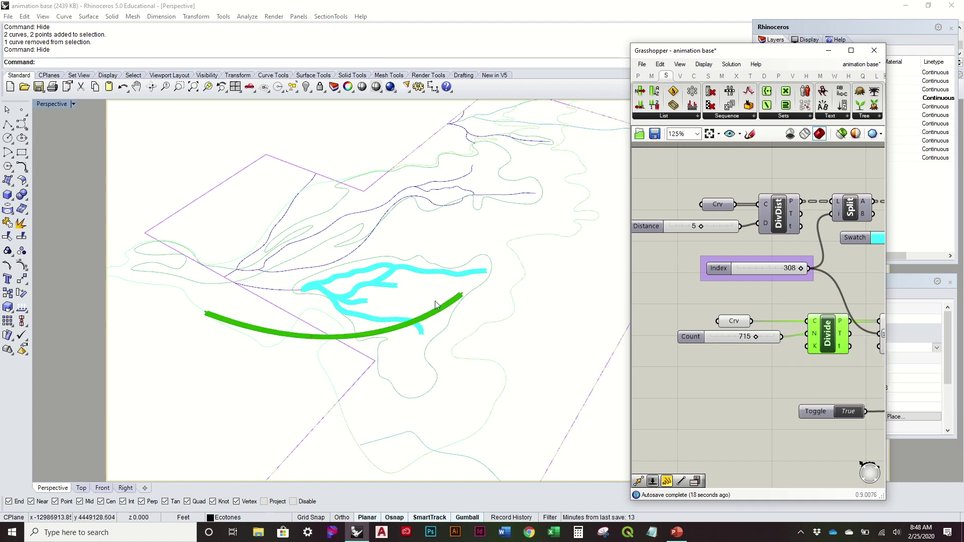
{"action": "right_click_drag", "start_coordinate": [436, 305], "coordinate": [457, 288]}
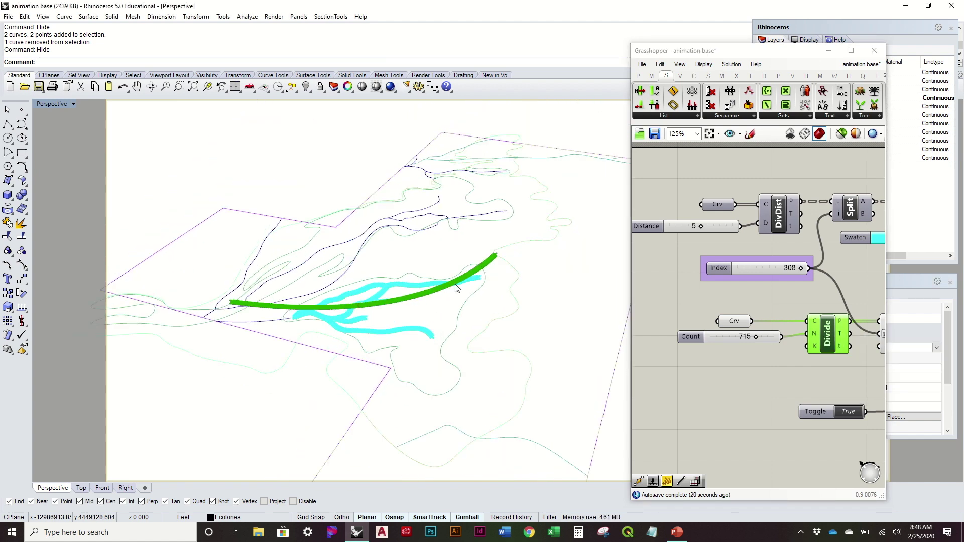
{"action": "right_click", "coordinate": [833, 327]}
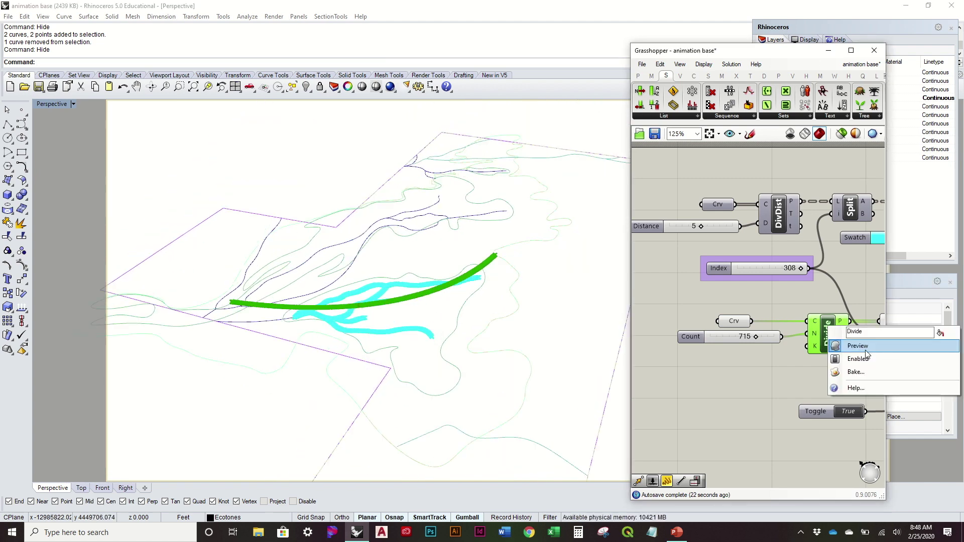
{"action": "left_click", "coordinate": [866, 351]}
{"action": "right_click_drag", "start_coordinate": [808, 238], "coordinate": [797, 262]}
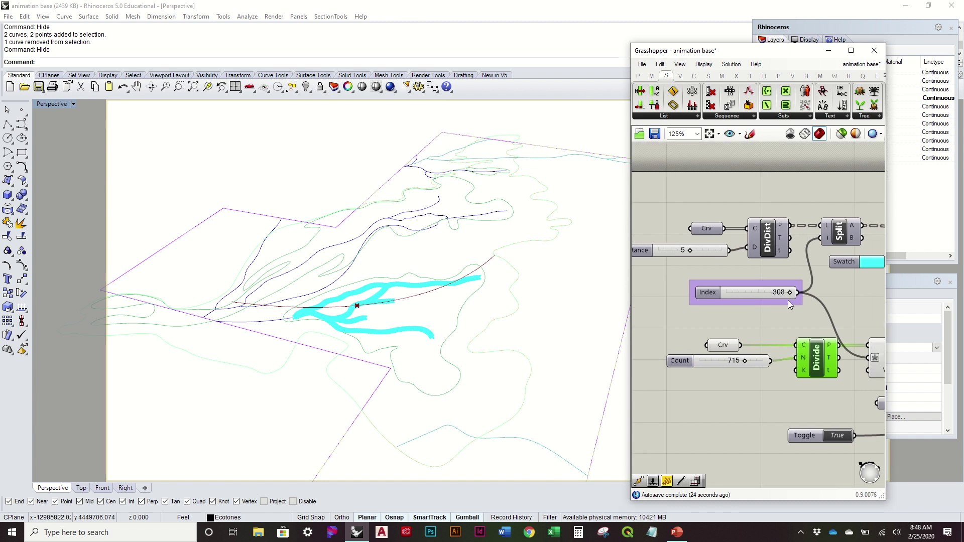
{"action": "left_click", "coordinate": [763, 318]}
Reduce the Divide Count slider to 145 and scrub the Index slider to 2, 113 and 171 to test the camera travel.
{"action": "right_click_drag", "start_coordinate": [773, 327], "coordinate": [786, 316]}
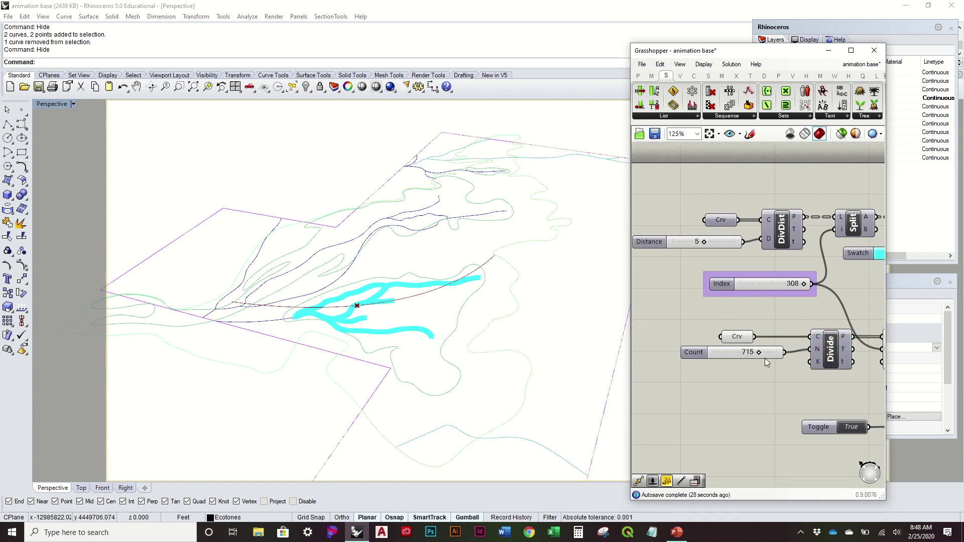
{"action": "left_click_drag", "start_coordinate": [760, 352], "coordinate": [724, 368]}
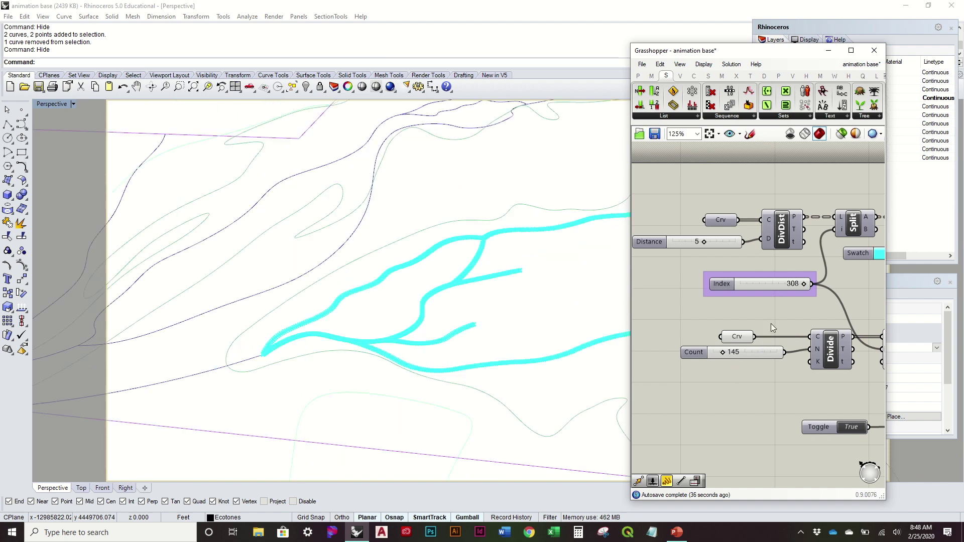
{"action": "right_click_drag", "start_coordinate": [771, 323], "coordinate": [729, 345]}
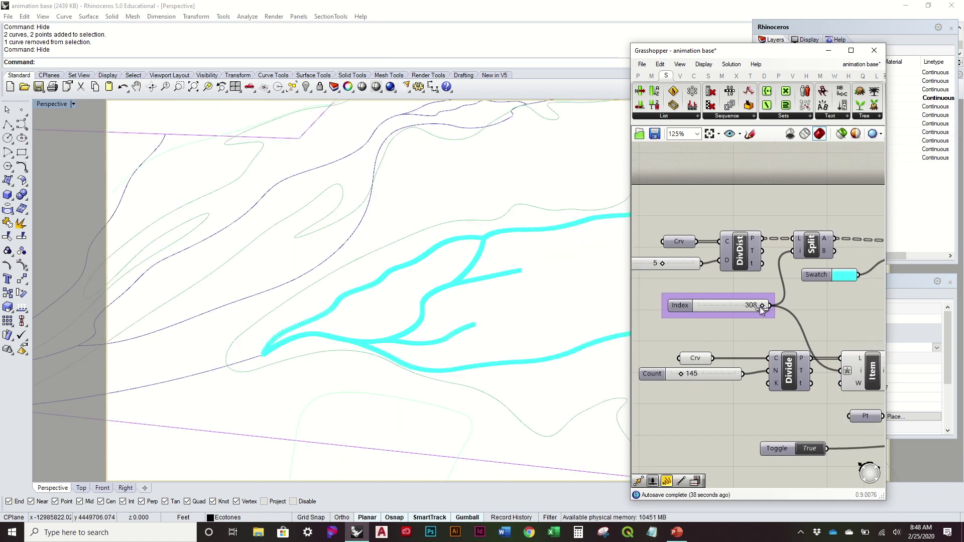
{"action": "left_click_drag", "start_coordinate": [760, 305], "coordinate": [659, 324]}
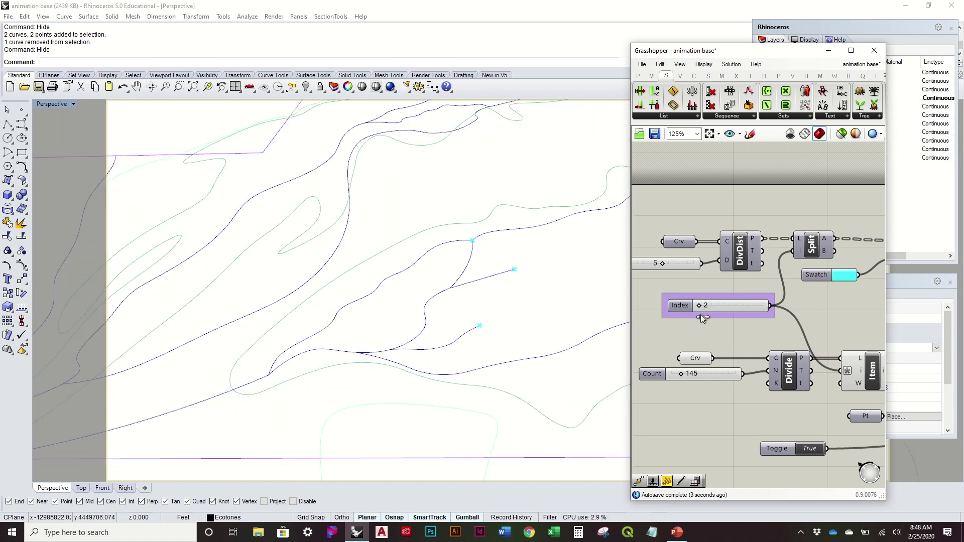
{"action": "left_click_drag", "start_coordinate": [700, 315], "coordinate": [720, 309]}
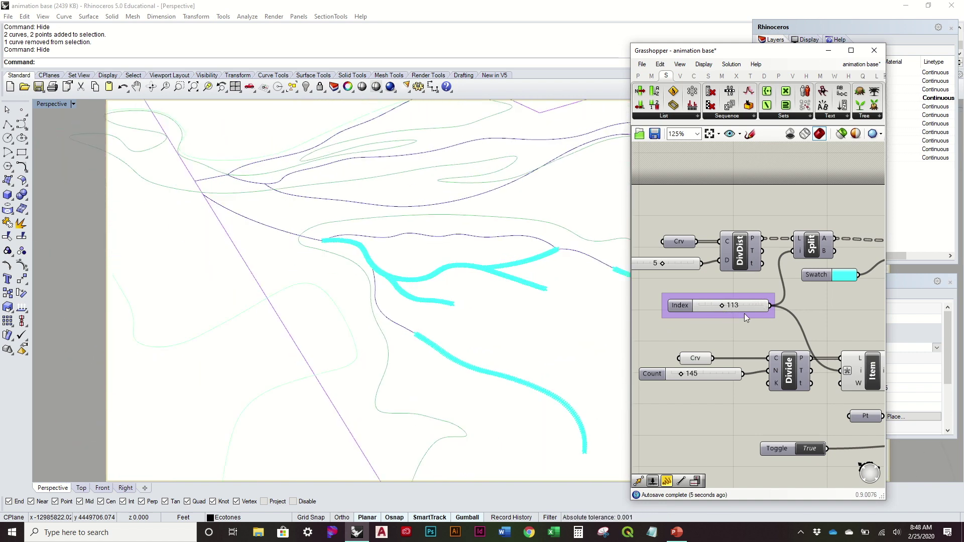
{"action": "left_click_drag", "start_coordinate": [719, 306], "coordinate": [731, 304]}
Switch the setCam toggle to False and return the Index slider to 1 while checking the camera point on its path.
{"action": "scroll", "coordinate": [678, 304], "scroll_direction": "down", "scroll_amount": 3}
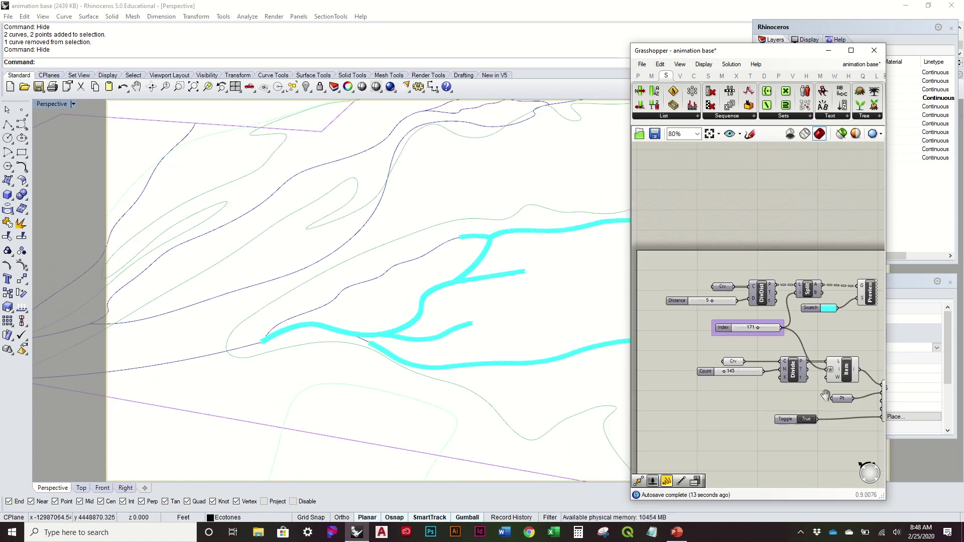
{"action": "scroll", "coordinate": [484, 327], "scroll_direction": "down", "scroll_amount": 5}
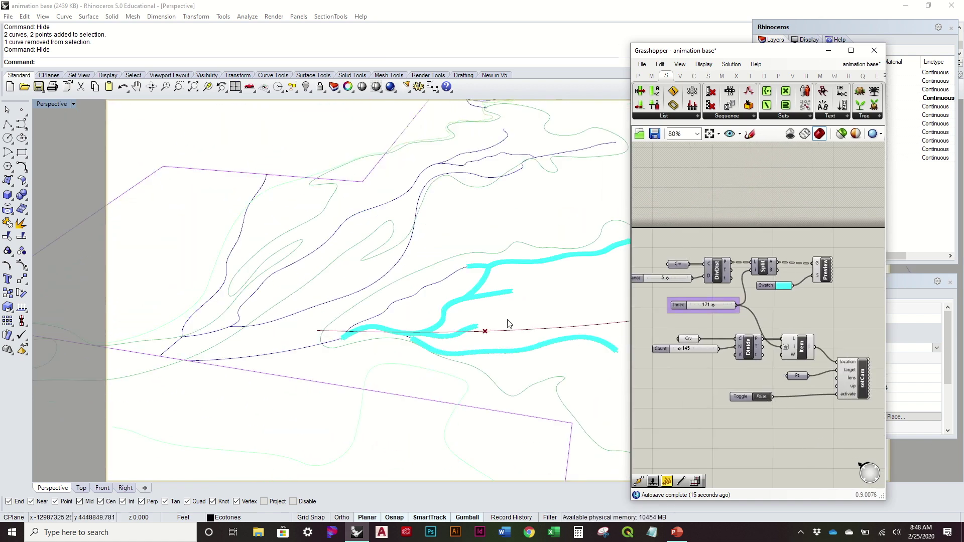
{"action": "right_click_drag", "start_coordinate": [479, 335], "coordinate": [452, 304]}
{"action": "scroll", "coordinate": [709, 340], "scroll_direction": "up", "scroll_amount": 3}
{"action": "left_click_drag", "start_coordinate": [719, 288], "coordinate": [658, 306]}
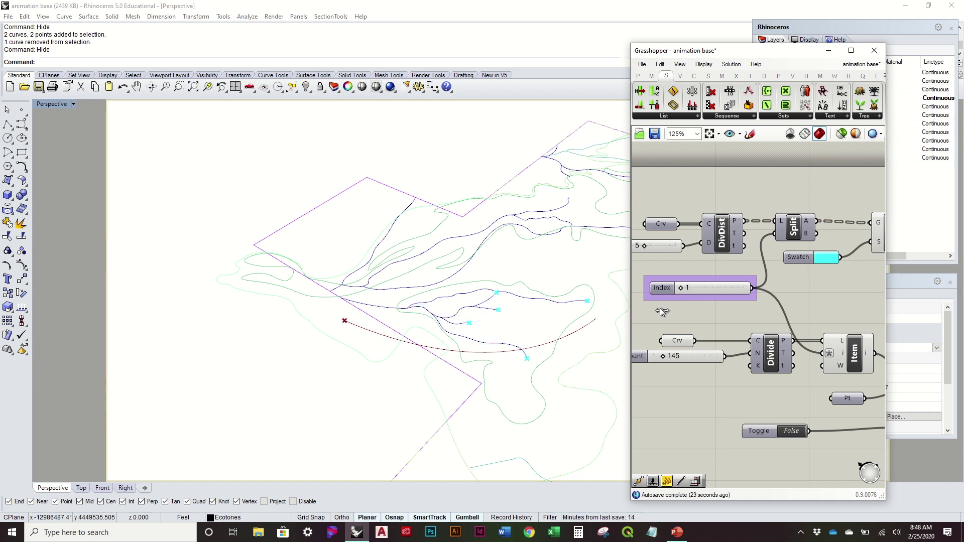
{"action": "mouse_move", "coordinate": [672, 307]}
{"action": "left_mouse_down"}
{"action": "mouse_move", "coordinate": [708, 294]}
{"action": "mouse_move", "coordinate": [761, 293]}
{"action": "mouse_move", "coordinate": [663, 331]}
{"action": "left_mouse_up"}
{"action": "right_click_drag", "start_coordinate": [846, 324], "coordinate": [832, 284]}
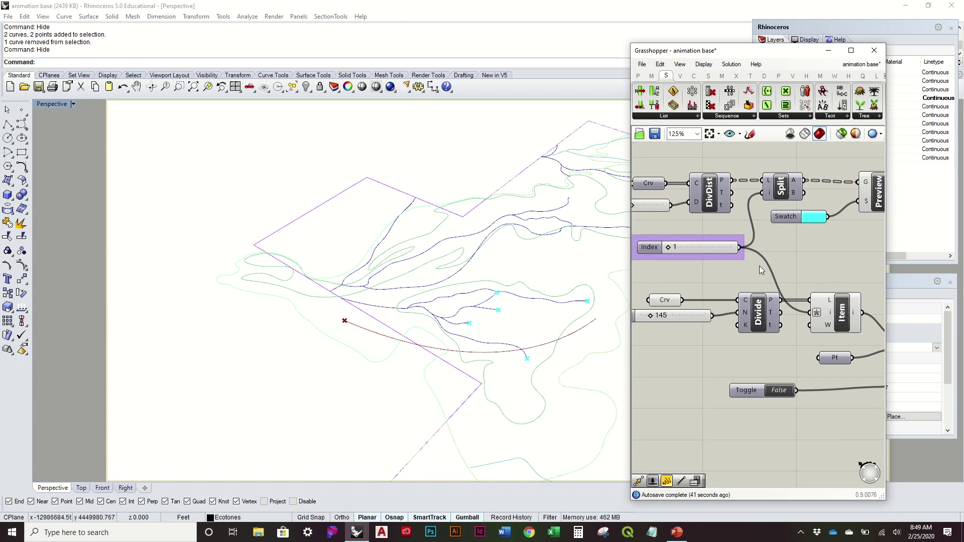
{"action": "left_click_drag", "start_coordinate": [668, 249], "coordinate": [646, 277]}
Set the List Item component's Wrap input to False.
{"action": "right_click_drag", "start_coordinate": [824, 323], "coordinate": [765, 279]}
{"action": "left_click", "coordinate": [752, 292]}
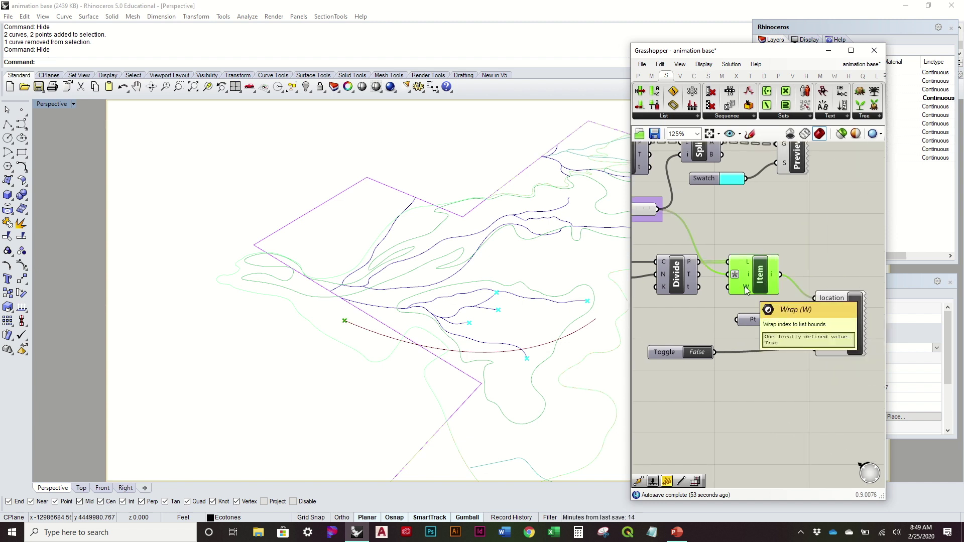
{"action": "right_click_drag", "start_coordinate": [743, 275], "coordinate": [780, 282]}
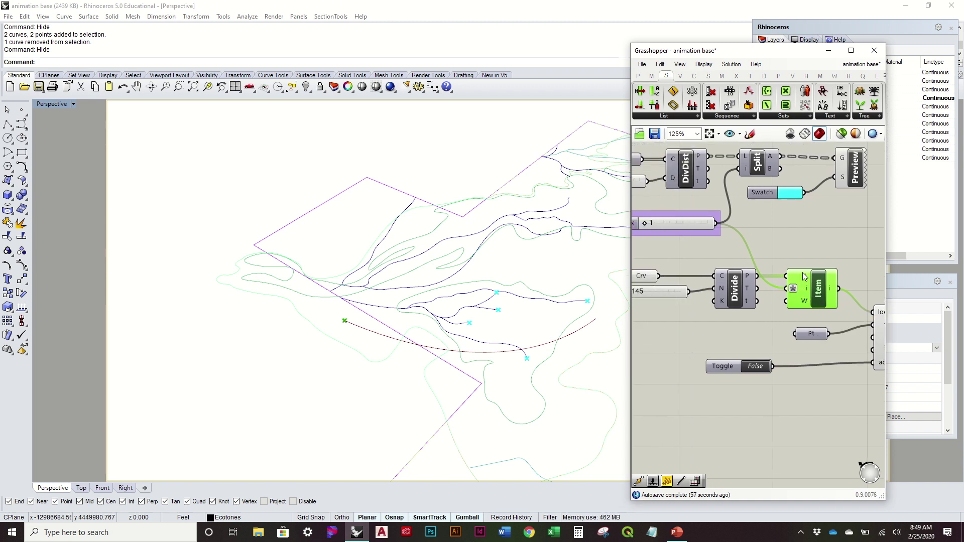
{"action": "mouse_move", "coordinate": [804, 276]}
{"action": "right_click_drag", "start_coordinate": [818, 297], "coordinate": [787, 303]}
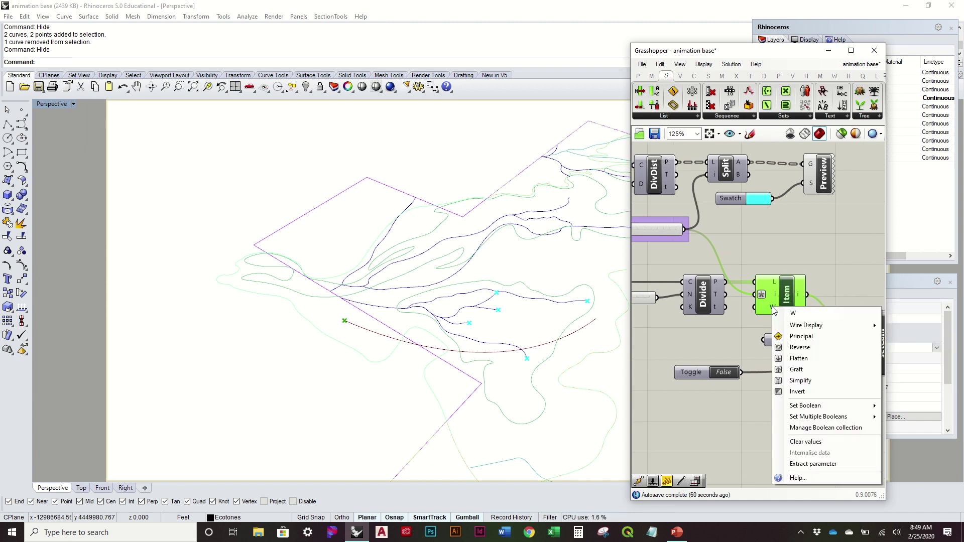
{"action": "mouse_move", "coordinate": [825, 409]}
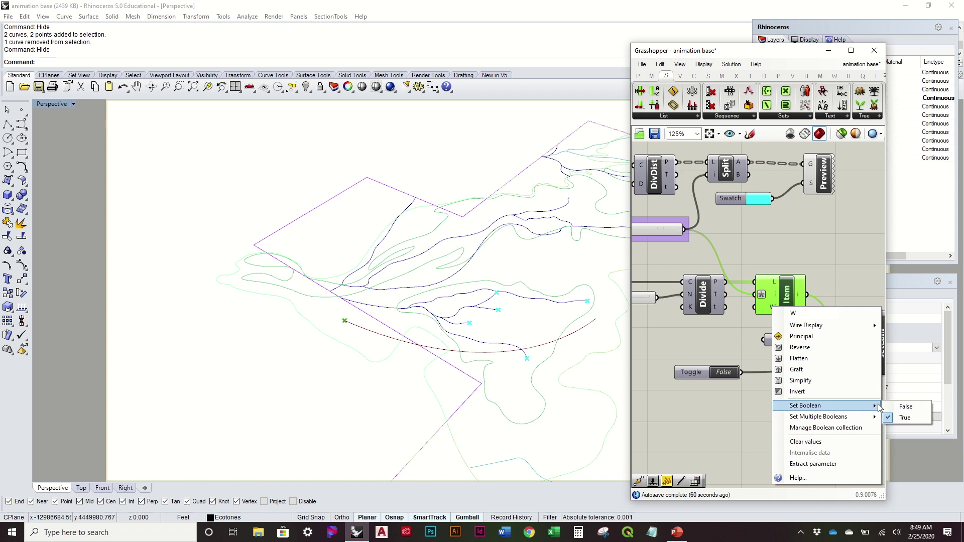
{"action": "left_click", "coordinate": [906, 407]}
Scrub the Index slider through 159 and 191 and back to 1 to test the unwrapped camera point.
{"action": "right_click_drag", "start_coordinate": [775, 339], "coordinate": [883, 394]}
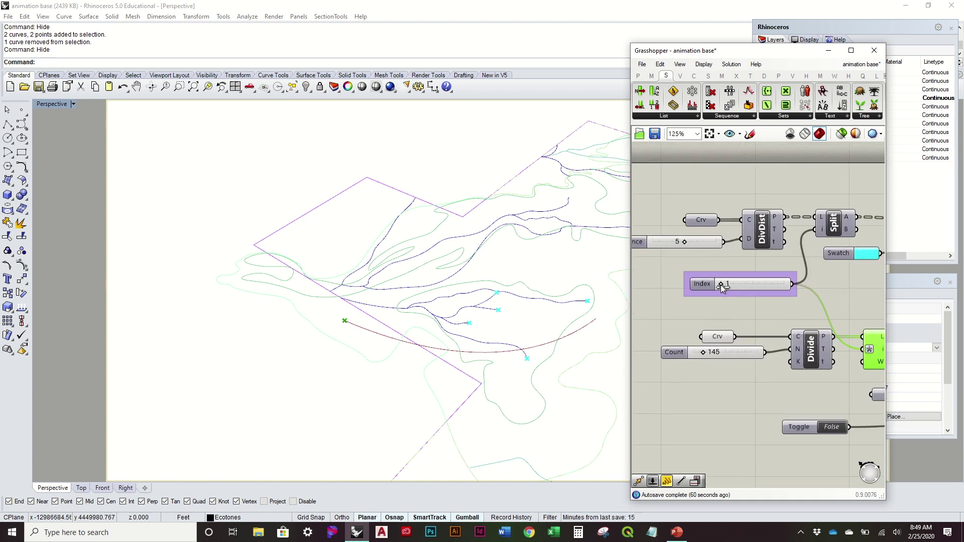
{"action": "left_click_drag", "start_coordinate": [721, 284], "coordinate": [750, 299]}
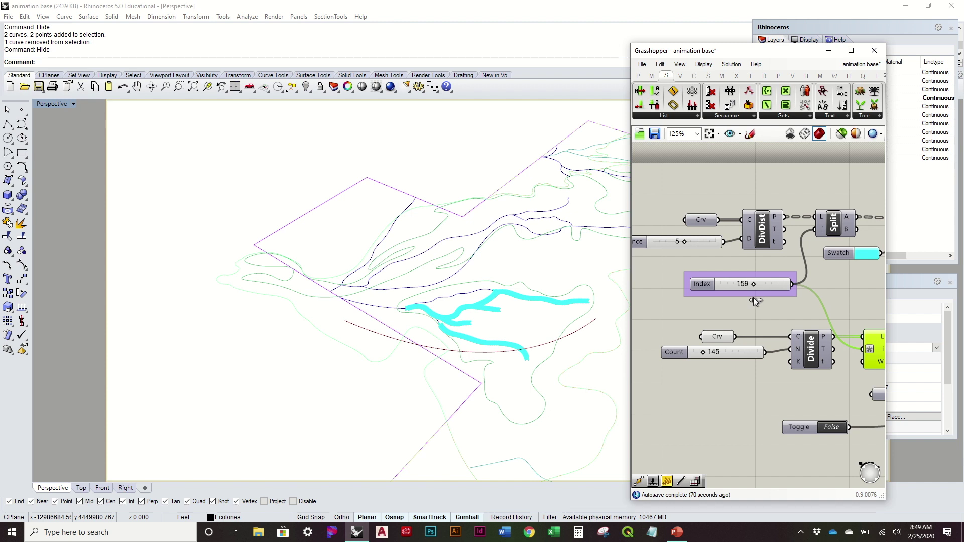
{"action": "left_click_drag", "start_coordinate": [753, 300], "coordinate": [756, 302]}
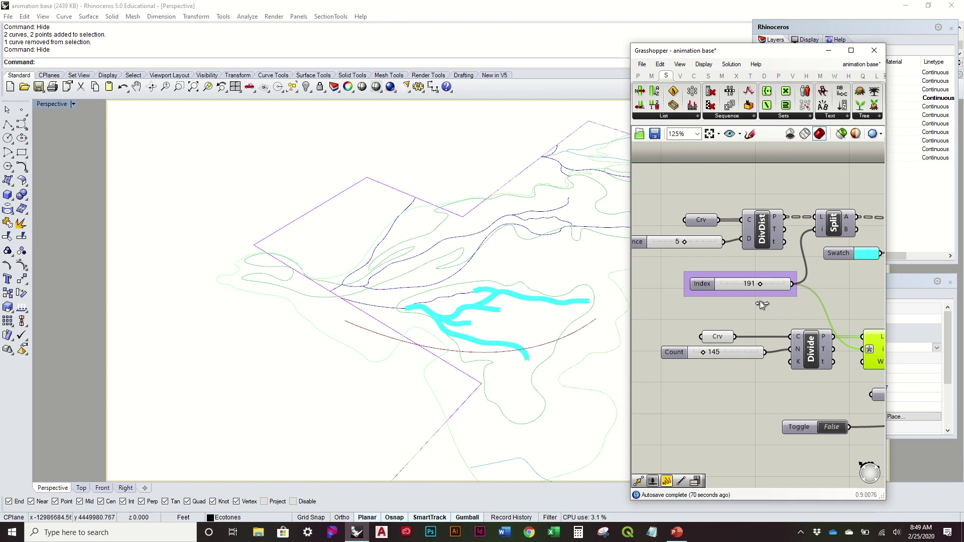
{"action": "left_click_drag", "start_coordinate": [767, 307], "coordinate": [721, 336]}
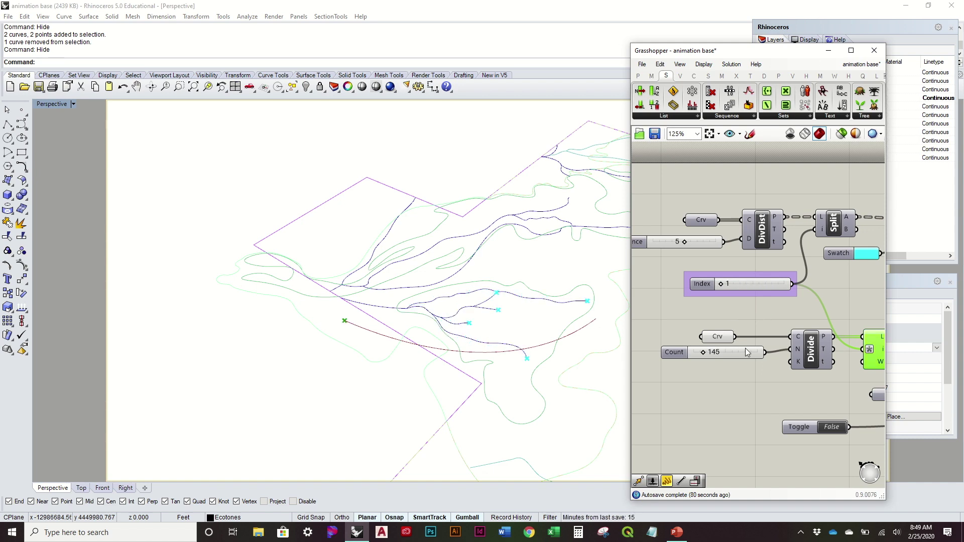
Switch the setCam toggle to True and scrub the Index slider to 225 and back to 1 to test the camera view.
{"action": "right_click_drag", "start_coordinate": [746, 349], "coordinate": [721, 305]}
{"action": "left_click", "coordinate": [815, 385]}
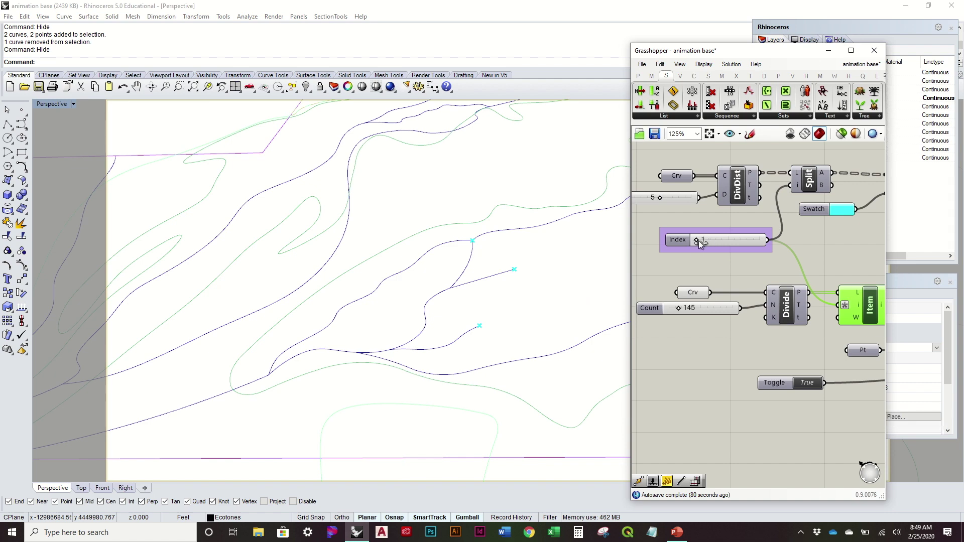
{"action": "left_click_drag", "start_coordinate": [696, 240], "coordinate": [742, 280]}
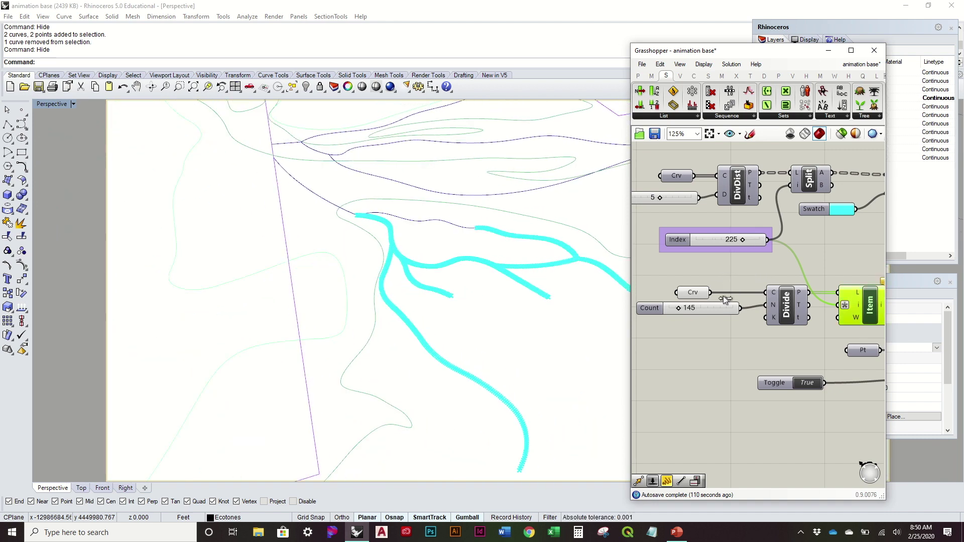
{"action": "left_click_drag", "start_coordinate": [742, 241], "coordinate": [680, 248]}
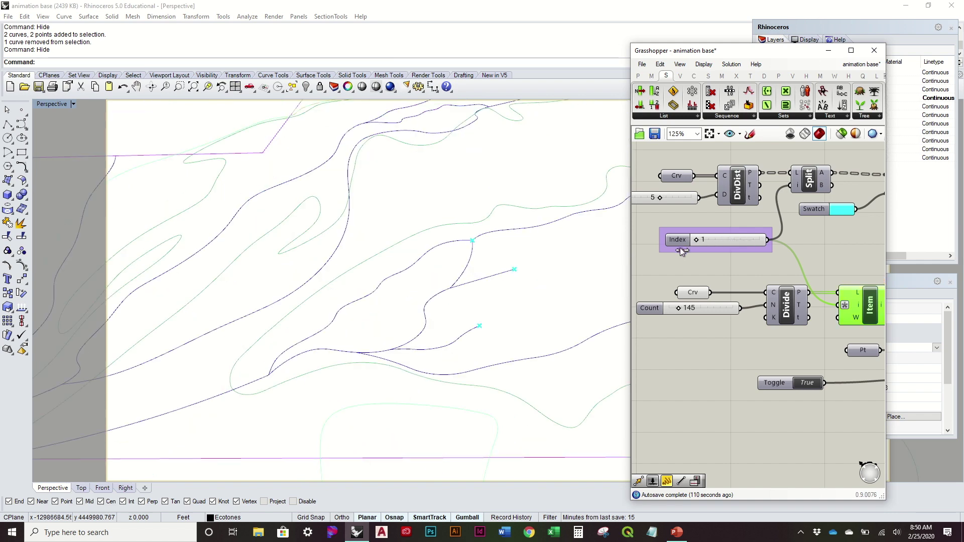
Check the whole camera path in the viewport, move the Grasshopper window slightly up, and set the Divide Count slider to 525.
{"action": "scroll", "coordinate": [375, 256], "scroll_direction": "down", "scroll_amount": 6}
{"action": "right_click_drag", "start_coordinate": [445, 241], "coordinate": [516, 259]}
{"action": "scroll", "coordinate": [778, 289], "scroll_direction": "down", "scroll_amount": 3}
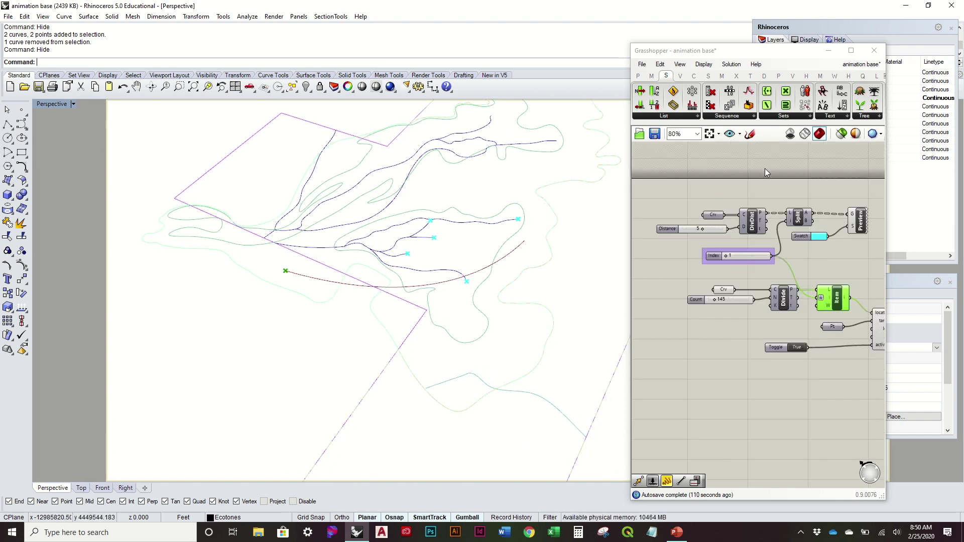
{"action": "left_click_drag", "start_coordinate": [732, 55], "coordinate": [727, 40]}
{"action": "left_click", "coordinate": [512, 255]}
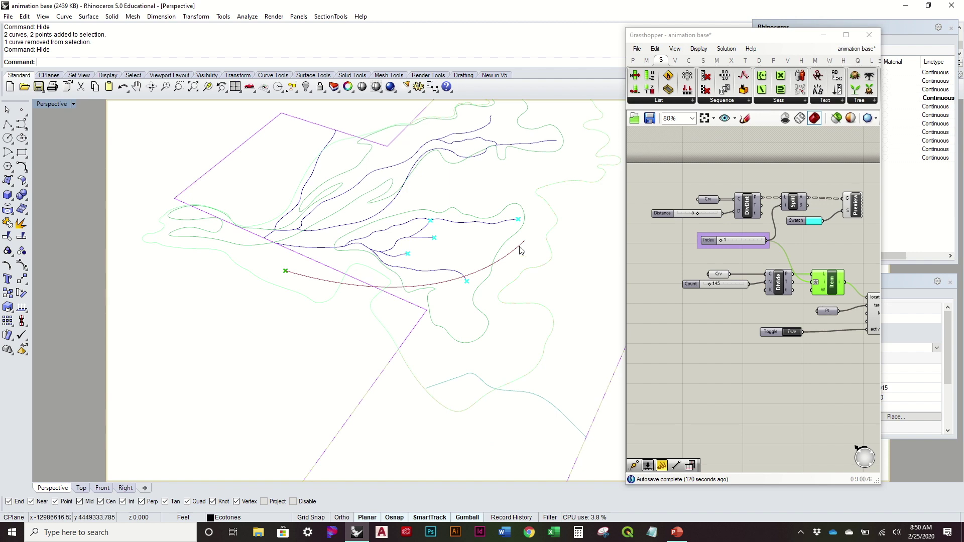
{"action": "left_click", "coordinate": [703, 266]}
{"action": "scroll", "coordinate": [708, 274], "scroll_direction": "up", "scroll_amount": 5}
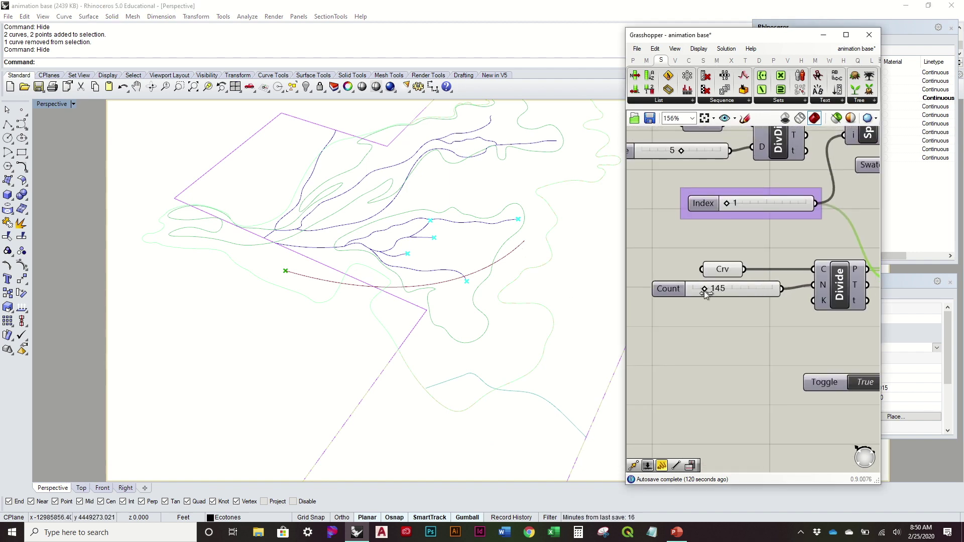
{"action": "left_click_drag", "start_coordinate": [707, 292], "coordinate": [724, 298]}
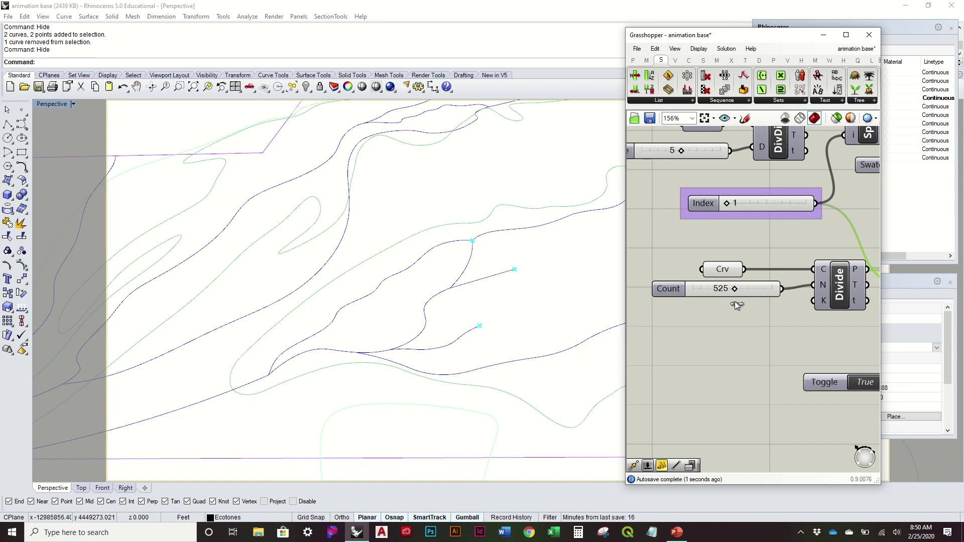
Switch the setCam toggle to False to free the Perspective view and bring the camera path into view.
{"action": "right_click_drag", "start_coordinate": [819, 362], "coordinate": [707, 328]}
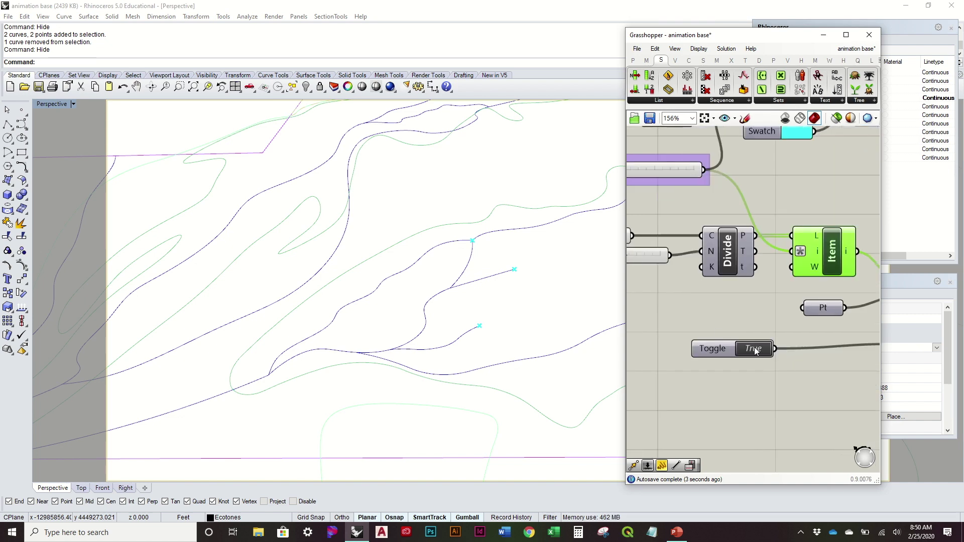
{"action": "right_click_drag", "start_coordinate": [477, 299], "coordinate": [459, 302]}
{"action": "scroll", "coordinate": [459, 302], "scroll_direction": "down", "scroll_amount": 4}
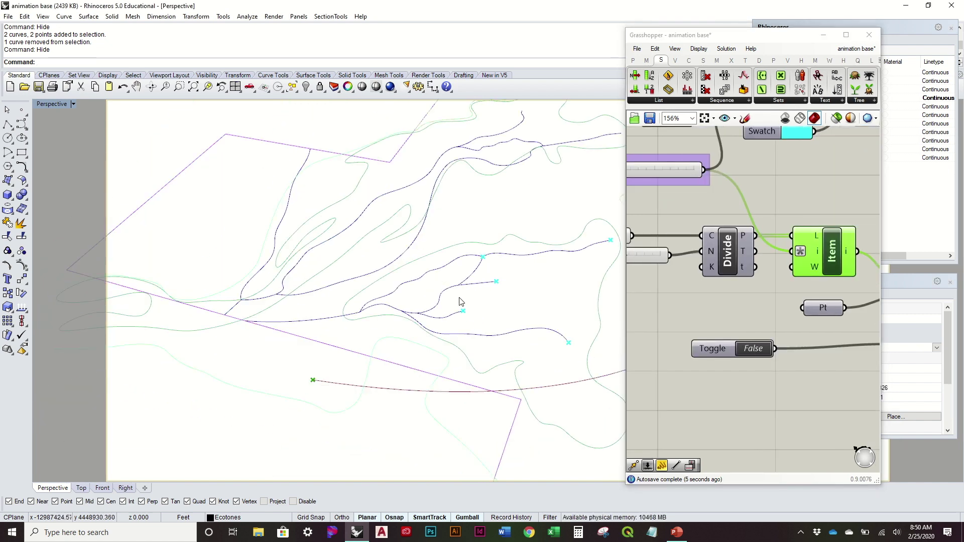
{"action": "right_click_drag", "start_coordinate": [402, 278], "coordinate": [319, 254], "text": "shift"}
Bring Rhino's layer list to the front and unhide all hidden objects with the Show command.
{"action": "left_click", "coordinate": [915, 26]}
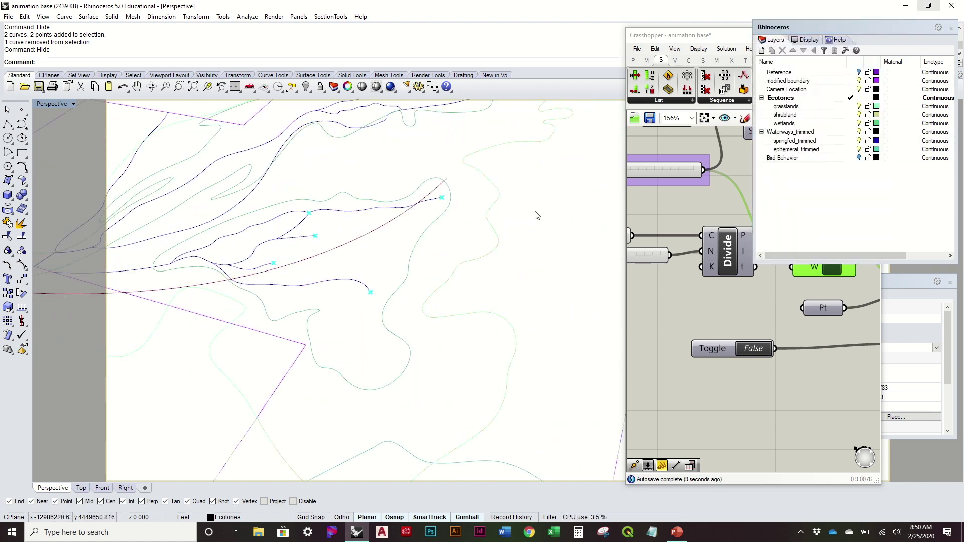
{"action": "type", "text": "Show"}
{"action": "key", "text": "Return"}
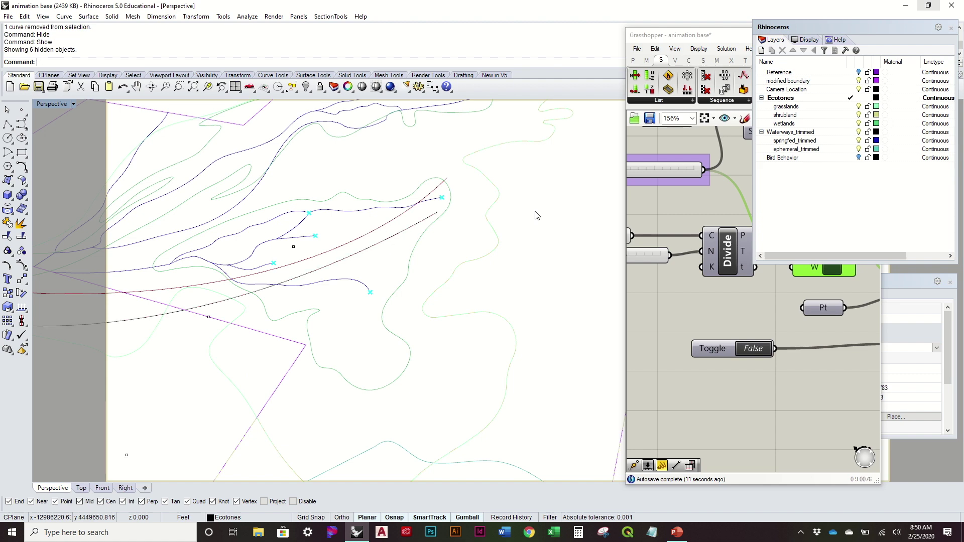
Delete the extra curve lying just below the camera path curve.
{"action": "right_click_drag", "start_coordinate": [537, 215], "coordinate": [498, 164]}
{"action": "left_click", "coordinate": [497, 166]}
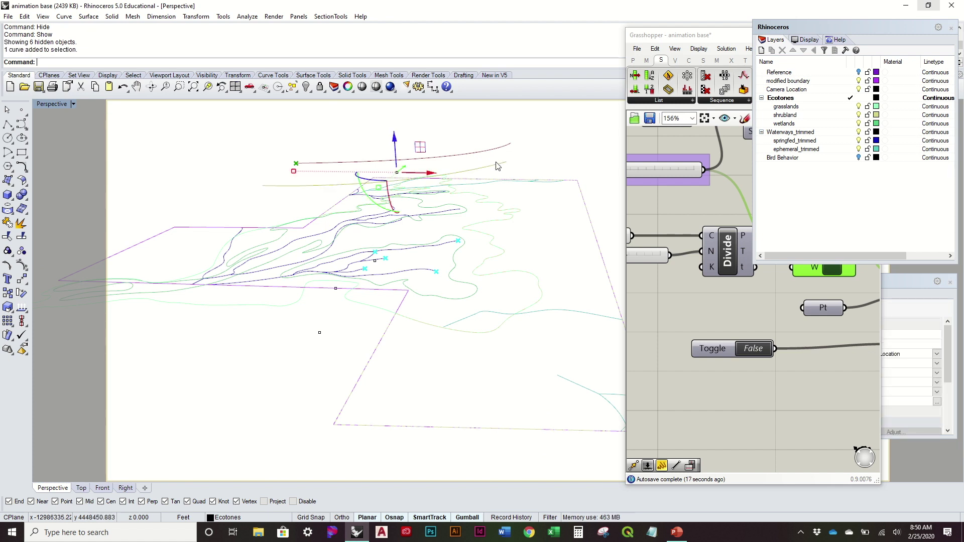
{"action": "key", "text": "Delete"}
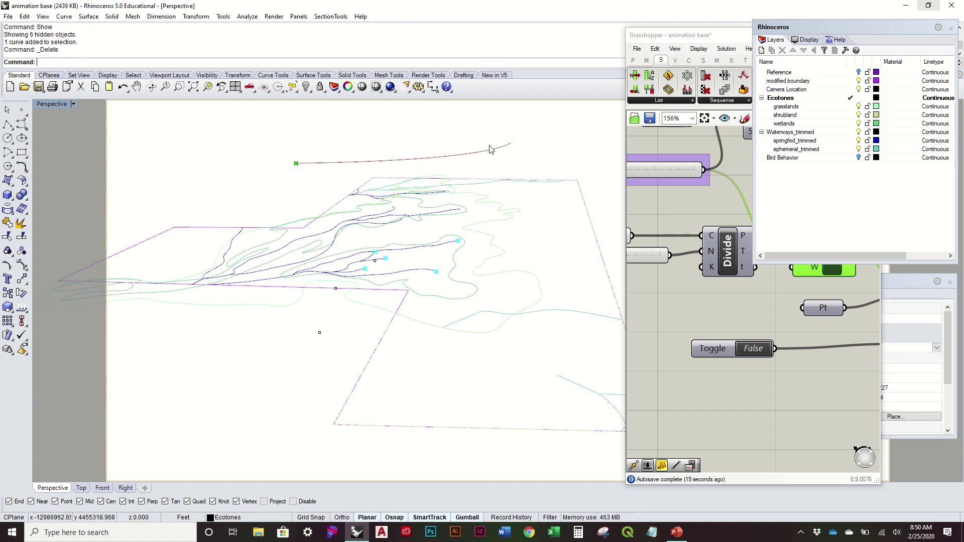
Flip the direction of the camera path curve with the Dir command.
{"action": "left_click", "coordinate": [491, 149]}
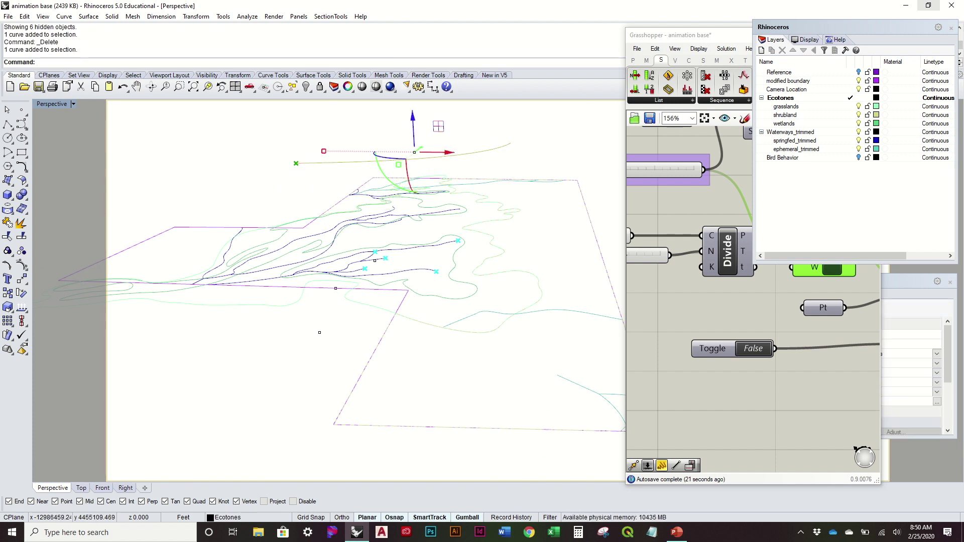
{"action": "key", "text": "Return"}
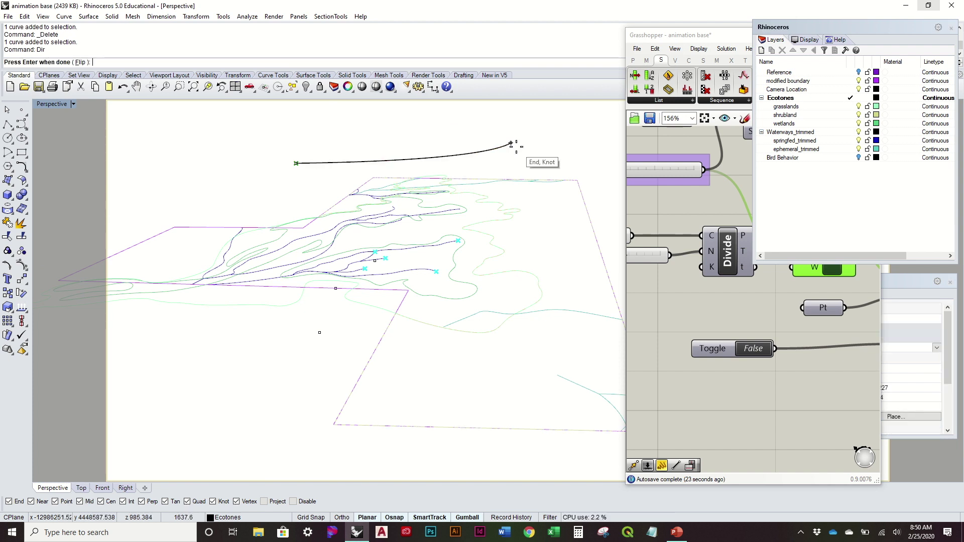
{"action": "left_click", "coordinate": [80, 62]}
{"action": "key", "text": "Return"}
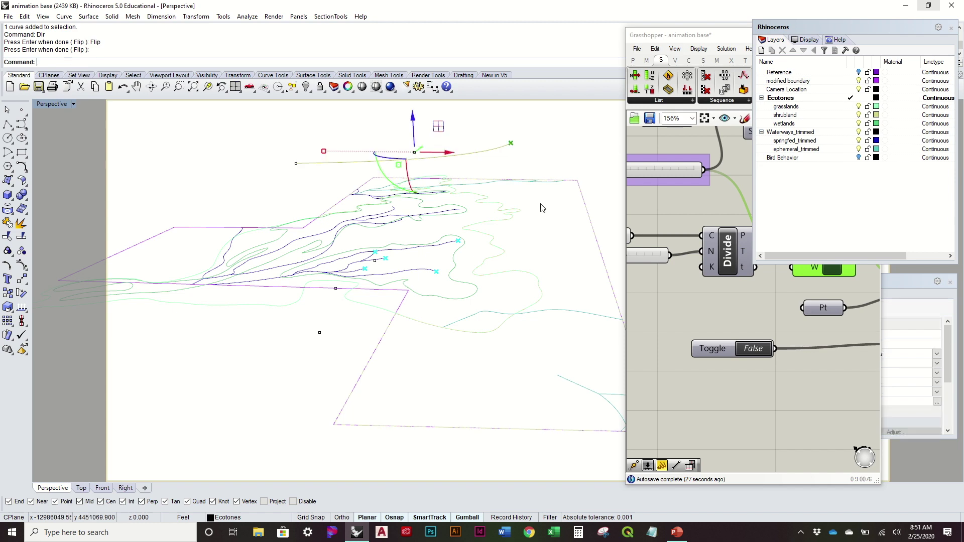
Draw a single-segment polyline from the unmarked end of the camera path to the junction where the springfed waterways branch.
{"action": "right_click_drag", "start_coordinate": [542, 208], "coordinate": [514, 155]}
{"action": "left_click", "coordinate": [531, 129]}
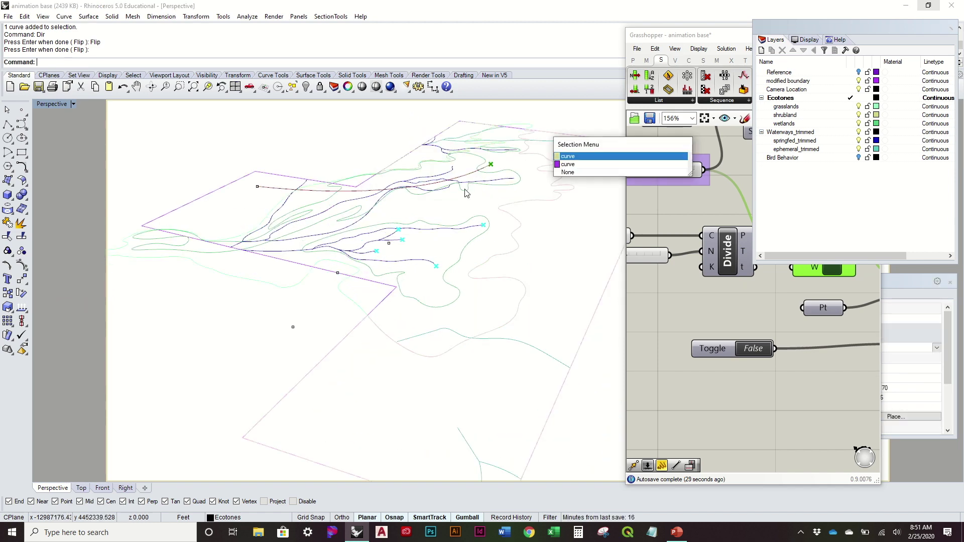
{"action": "left_click", "coordinate": [465, 193]}
{"action": "left_click", "coordinate": [433, 129]}
{"action": "right_click_drag", "start_coordinate": [433, 129], "coordinate": [412, 195]}
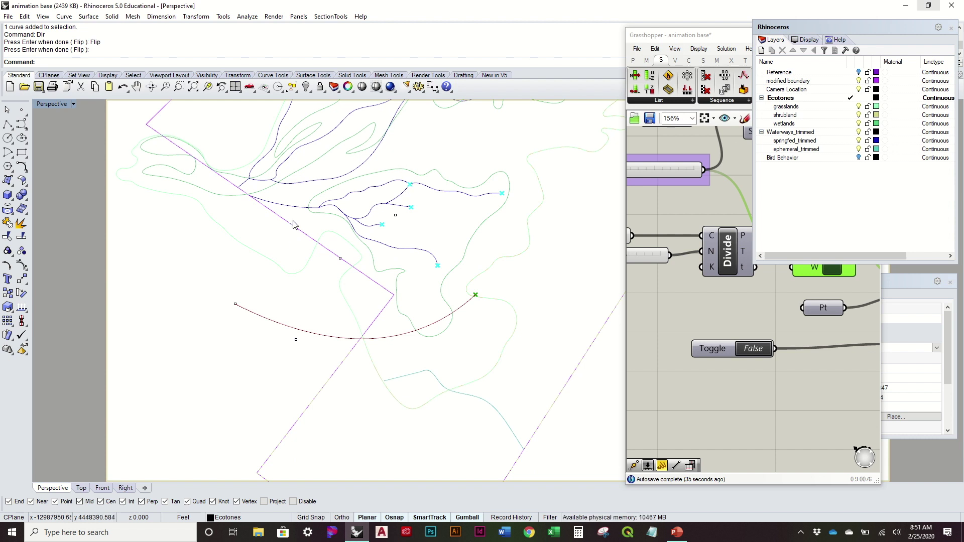
{"action": "right_click_drag", "start_coordinate": [308, 258], "coordinate": [218, 154]}
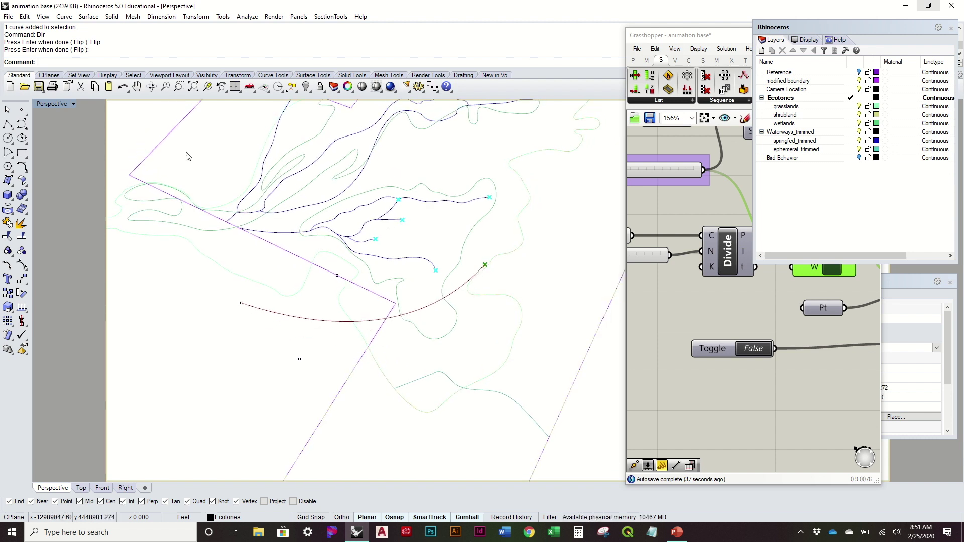
{"action": "left_click", "coordinate": [9, 124]}
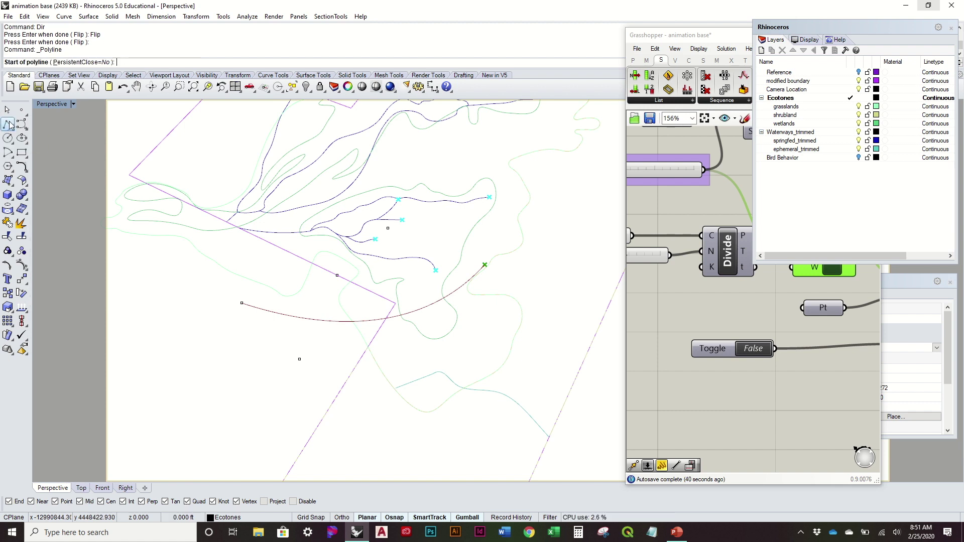
{"action": "left_click", "coordinate": [241, 303]}
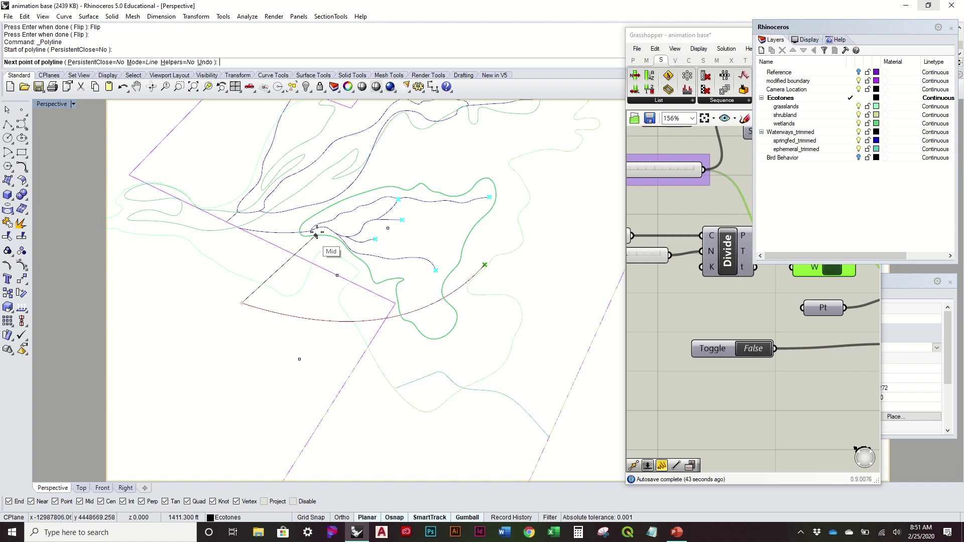
{"action": "scroll", "coordinate": [332, 226], "scroll_direction": "up", "scroll_amount": 2}
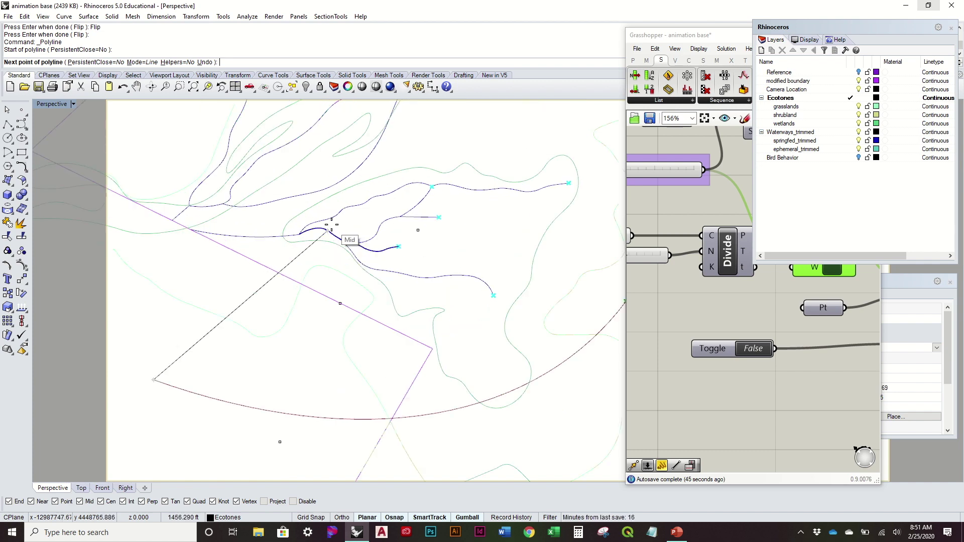
{"action": "scroll", "coordinate": [332, 226], "scroll_direction": "up", "scroll_amount": 5}
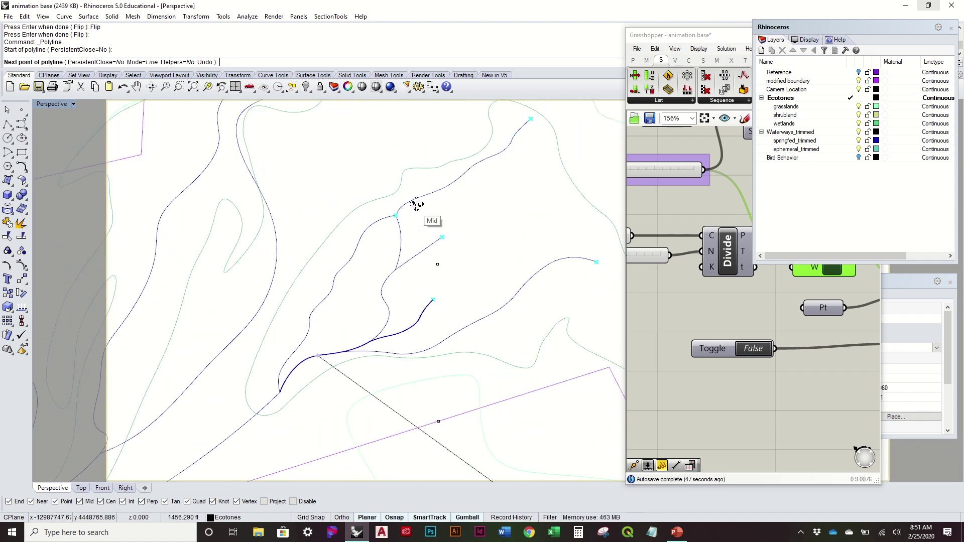
{"action": "right_click_drag", "start_coordinate": [416, 204], "coordinate": [400, 199]}
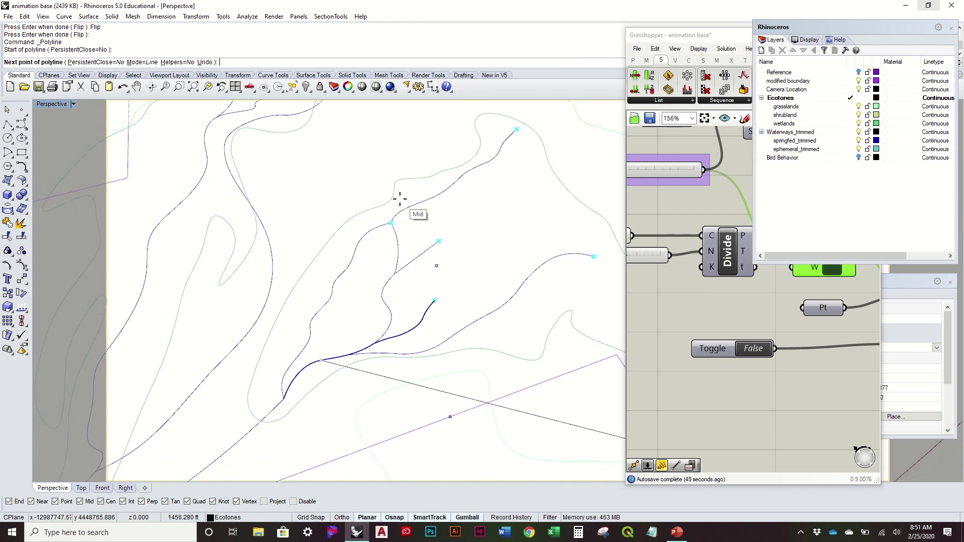
{"action": "scroll", "coordinate": [397, 206], "scroll_direction": "down", "scroll_amount": 4}
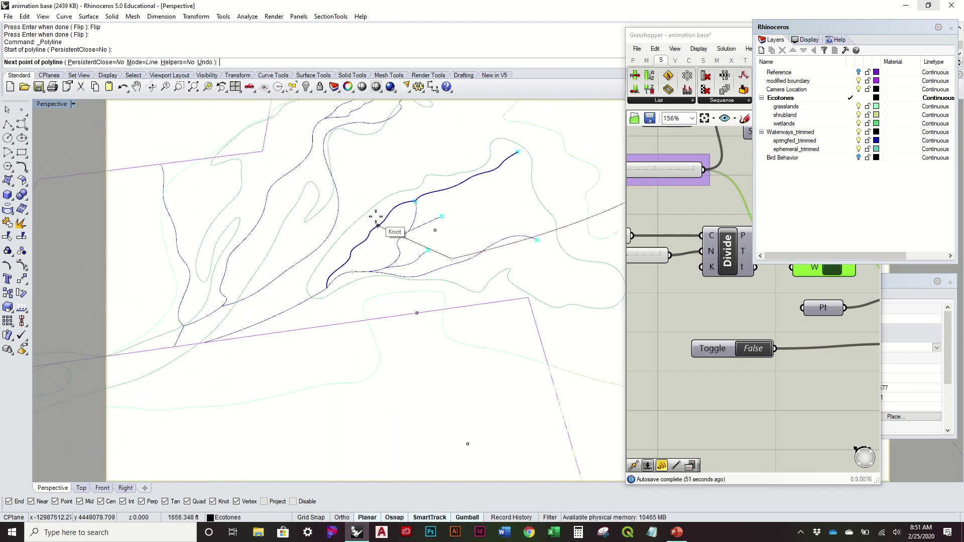
{"action": "scroll", "coordinate": [377, 226], "scroll_direction": "up", "scroll_amount": 2}
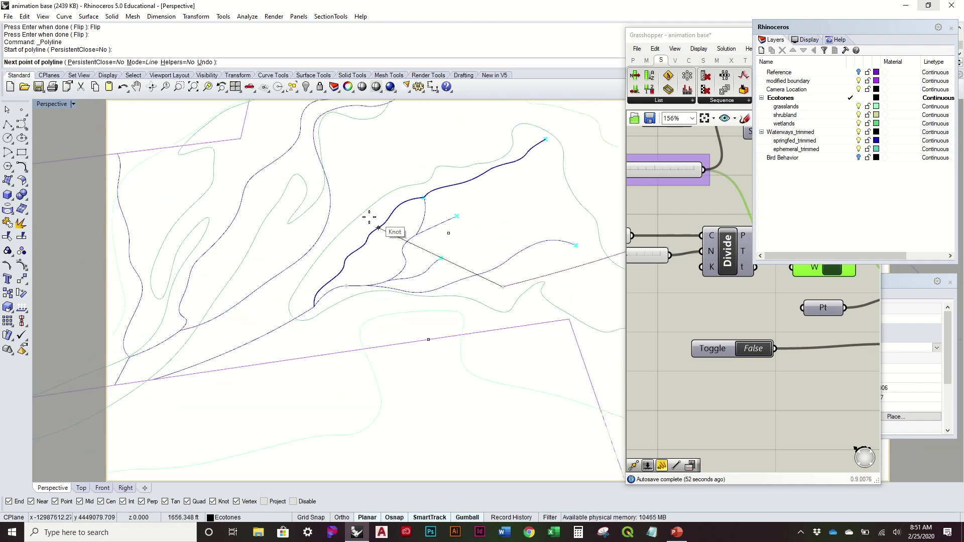
{"action": "left_click", "coordinate": [314, 306]}
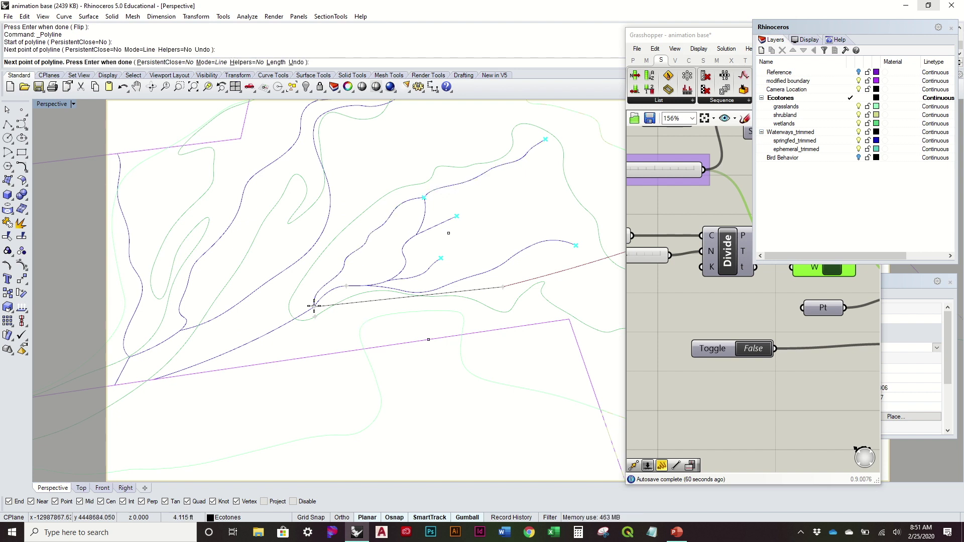
{"action": "key", "text": "Return"}
Place a point object on the new line, about midway between the waterway junction and the camera path's end.
{"action": "right_click_drag", "start_coordinate": [424, 256], "coordinate": [331, 330]}
{"action": "scroll", "coordinate": [331, 330], "scroll_direction": "up", "scroll_amount": 6}
{"action": "right_click_drag", "start_coordinate": [488, 323], "coordinate": [370, 311]}
{"action": "scroll", "coordinate": [371, 310], "scroll_direction": "up", "scroll_amount": 8}
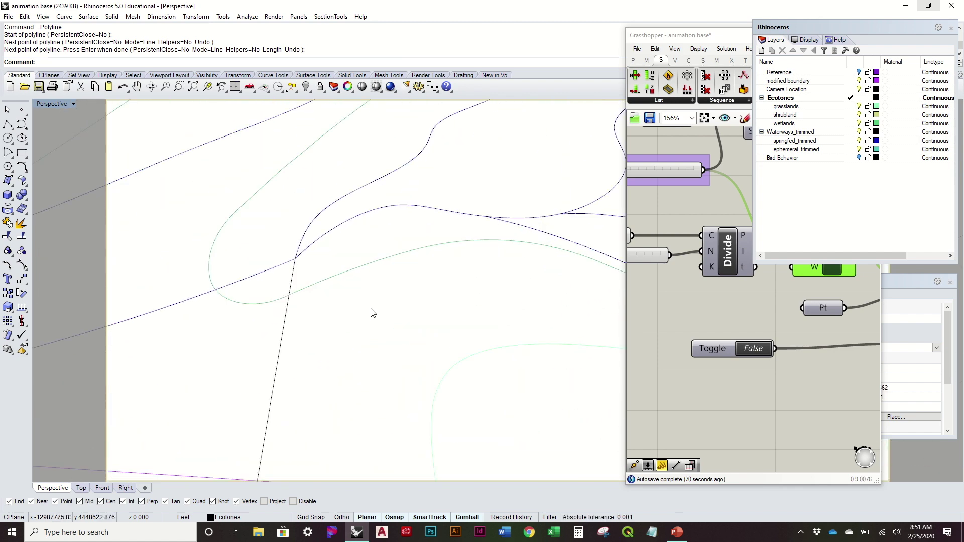
{"action": "scroll", "coordinate": [375, 308], "scroll_direction": "down", "scroll_amount": 6}
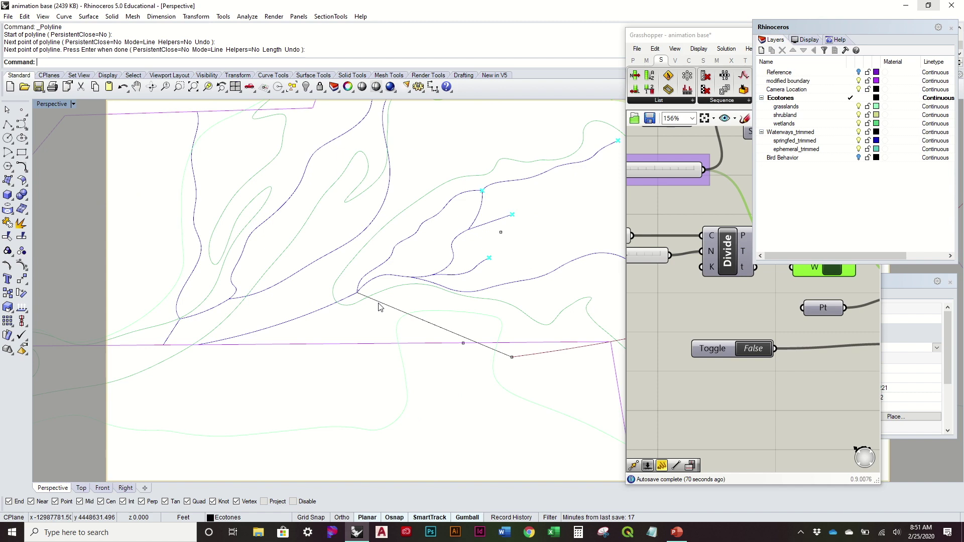
{"action": "right_click_drag", "start_coordinate": [380, 307], "coordinate": [387, 265]}
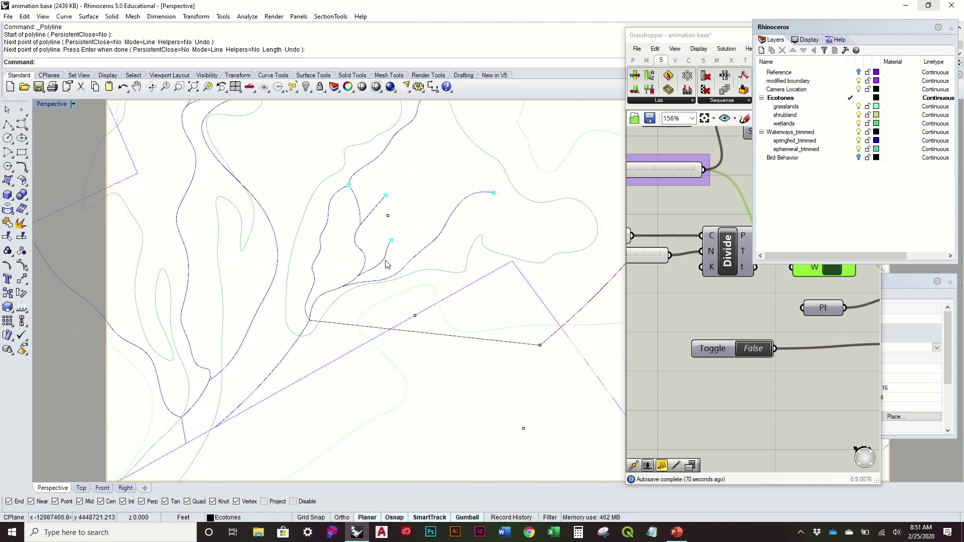
{"action": "left_click", "coordinate": [21, 109]}
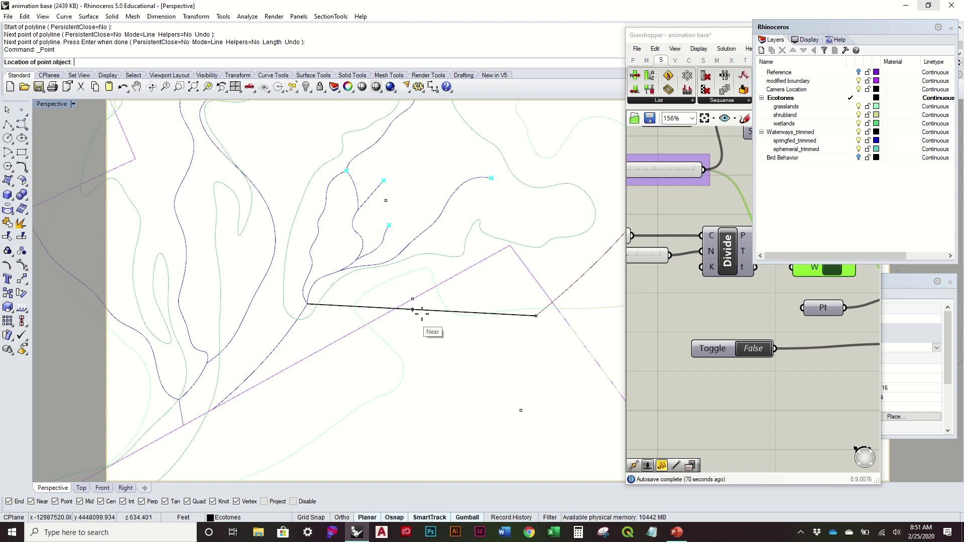
{"action": "right_click_drag", "start_coordinate": [422, 318], "coordinate": [421, 324]}
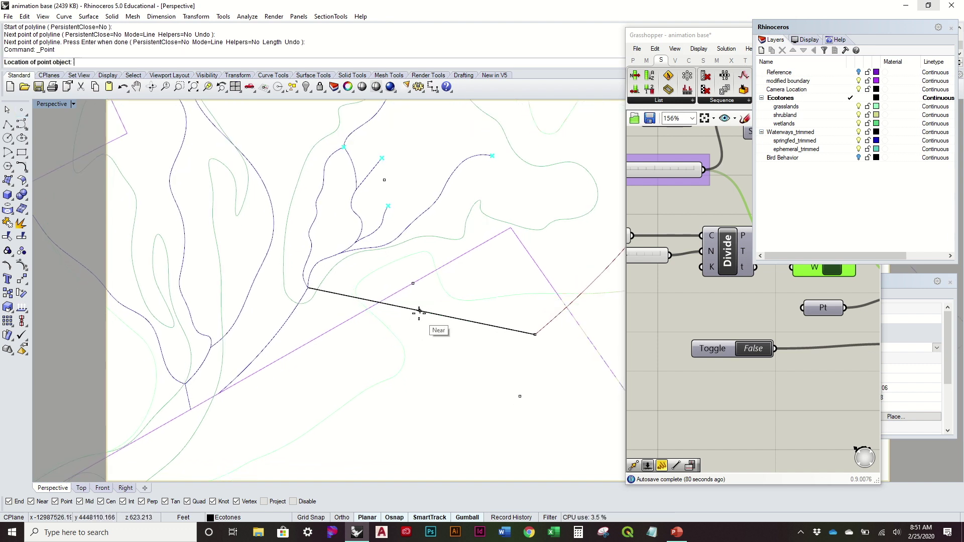
{"action": "left_click", "coordinate": [419, 312]}
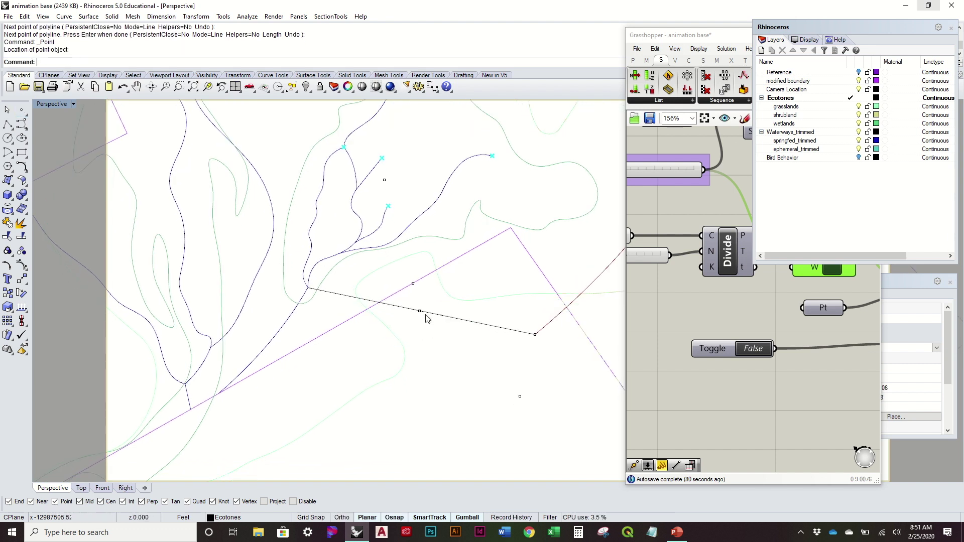
Split the new line at the placed point and delete the piece that reaches the waterway junction.
{"action": "left_click", "coordinate": [444, 317]}
{"action": "type", "text": "SPL"}
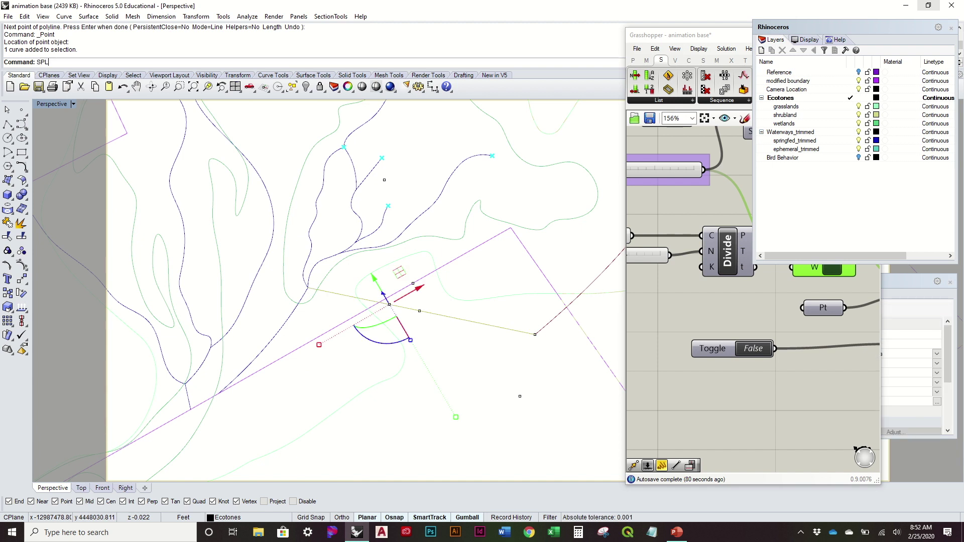
{"action": "type", "text": "IT"}
{"action": "key", "text": "Return"}
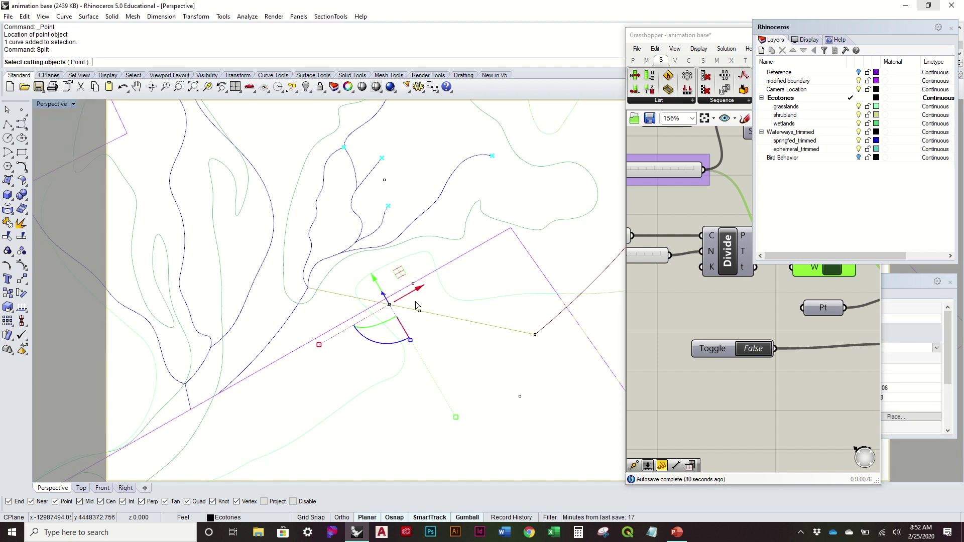
{"action": "left_click", "coordinate": [426, 328]}
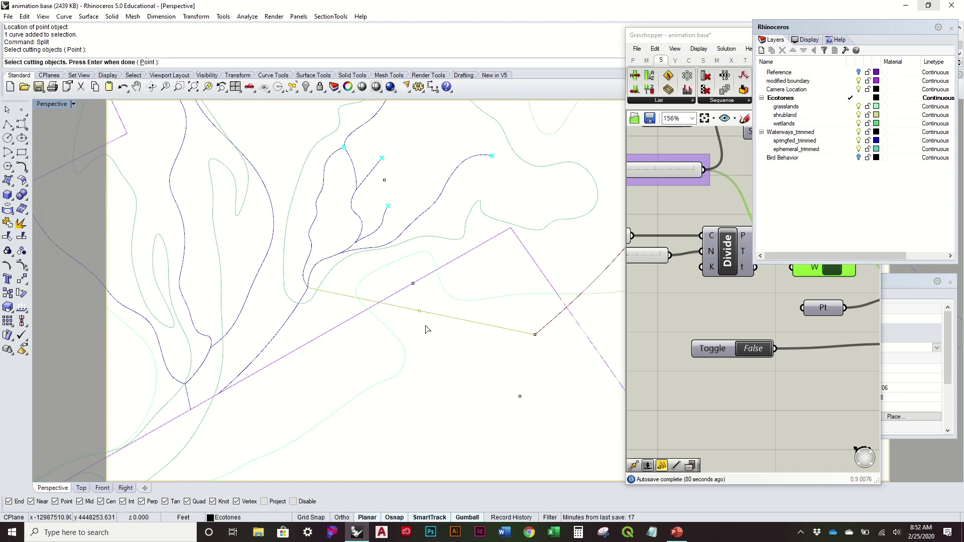
{"action": "key", "text": "Return"}
{"action": "left_click", "coordinate": [445, 362]}
{"action": "left_click", "coordinate": [396, 307]}
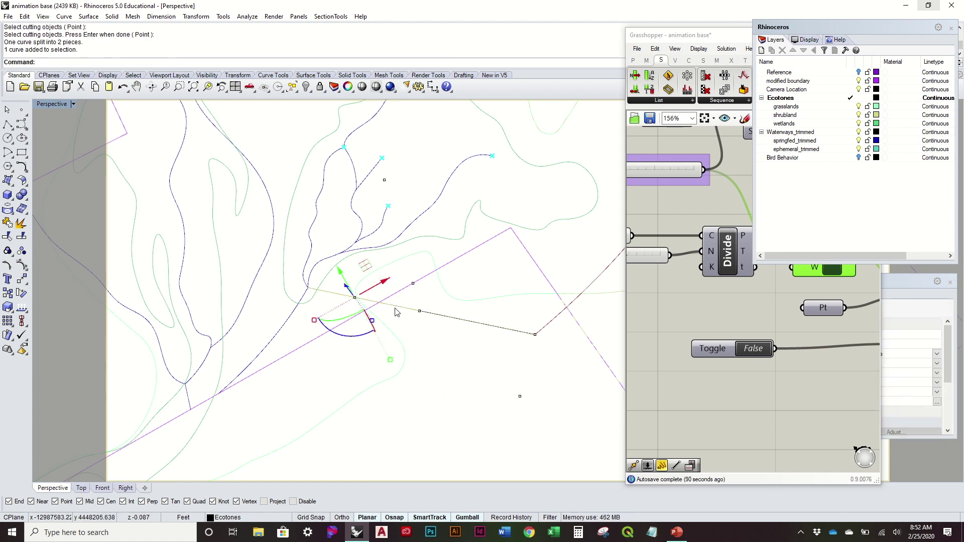
{"action": "key", "text": "Delete"}
Delete the two points near the shortened line's free end and the stray point below the camera path.
{"action": "right_click_drag", "start_coordinate": [399, 314], "coordinate": [395, 284]}
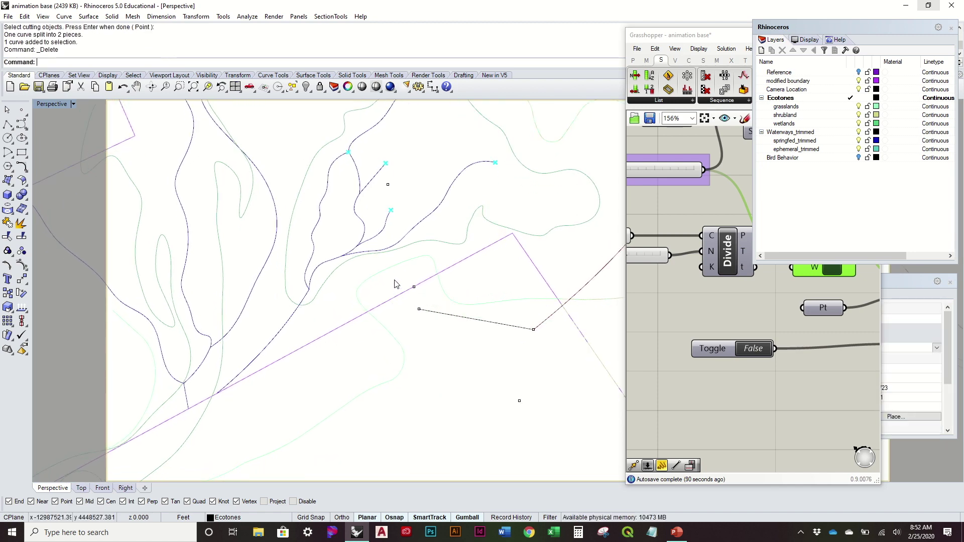
{"action": "left_click_drag", "start_coordinate": [395, 281], "coordinate": [432, 334]}
{"action": "key", "text": "Delete"}
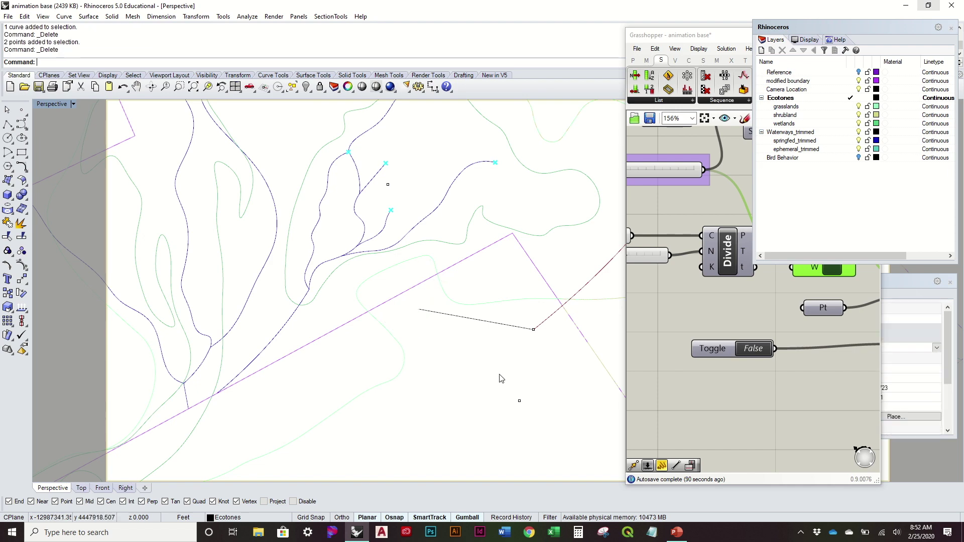
{"action": "left_click", "coordinate": [519, 400]}
{"action": "key", "text": "Delete"}
Join the shortened line and the camera path into one open curve.
{"action": "right_click_drag", "start_coordinate": [527, 387], "coordinate": [444, 329]}
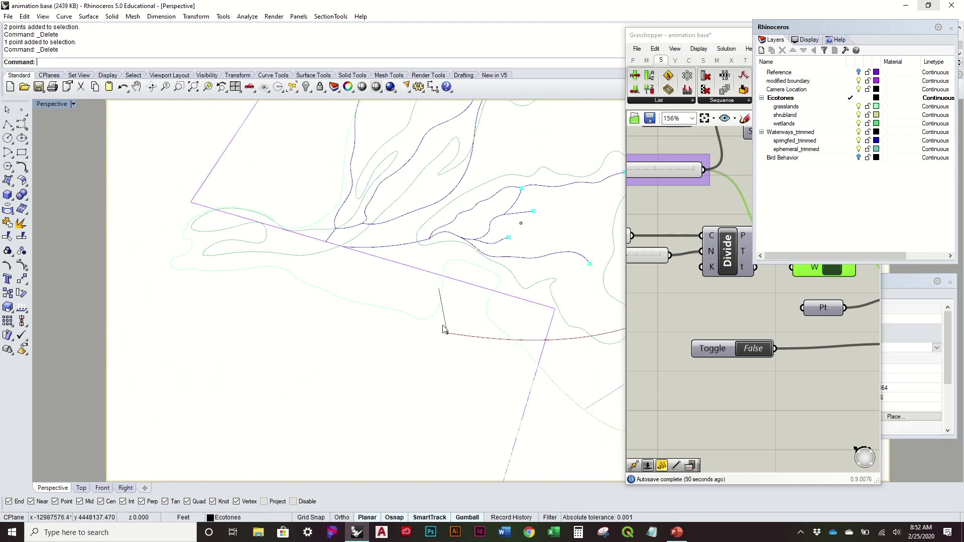
{"action": "left_click", "coordinate": [444, 329]}
{"action": "left_click", "coordinate": [479, 341], "text": "shift"}
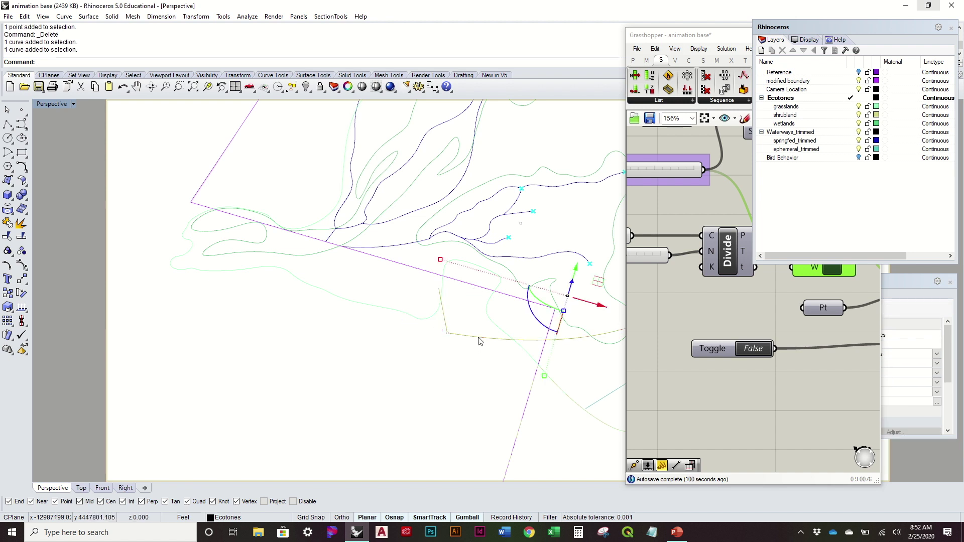
{"action": "type", "text": "Join"}
{"action": "key", "text": "Return"}
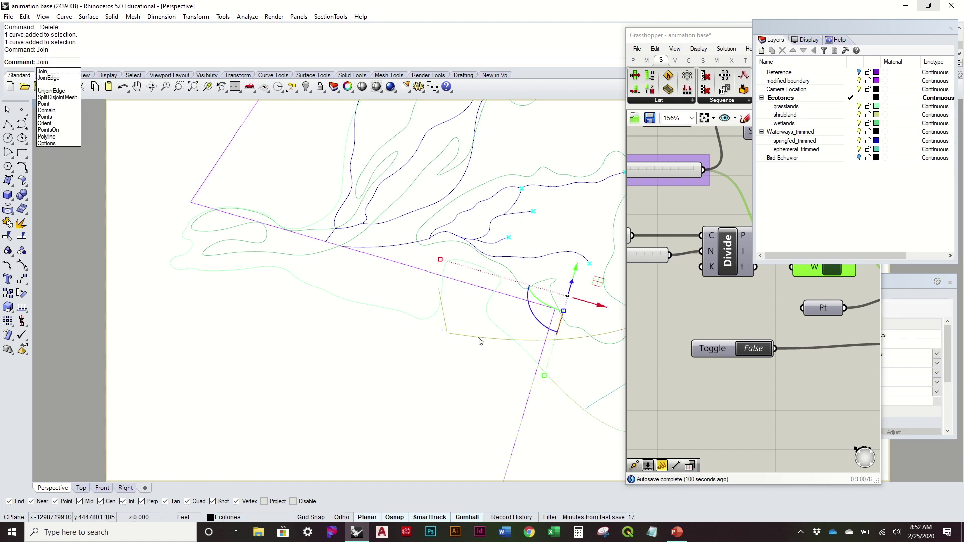
{"action": "left_click", "coordinate": [441, 378]}
Set the joined camera path as the single curve referenced by the Crv parameter feeding Divide.
{"action": "mouse_move", "coordinate": [410, 361]}
{"action": "right_mouse_down", "text": "shift"}
{"action": "mouse_move", "coordinate": [237, 332]}
{"action": "mouse_move", "coordinate": [330, 321]}
{"action": "mouse_move", "coordinate": [312, 427]}
{"action": "right_mouse_up", "text": "shift"}
{"action": "right_click_drag", "start_coordinate": [679, 264], "coordinate": [771, 288]}
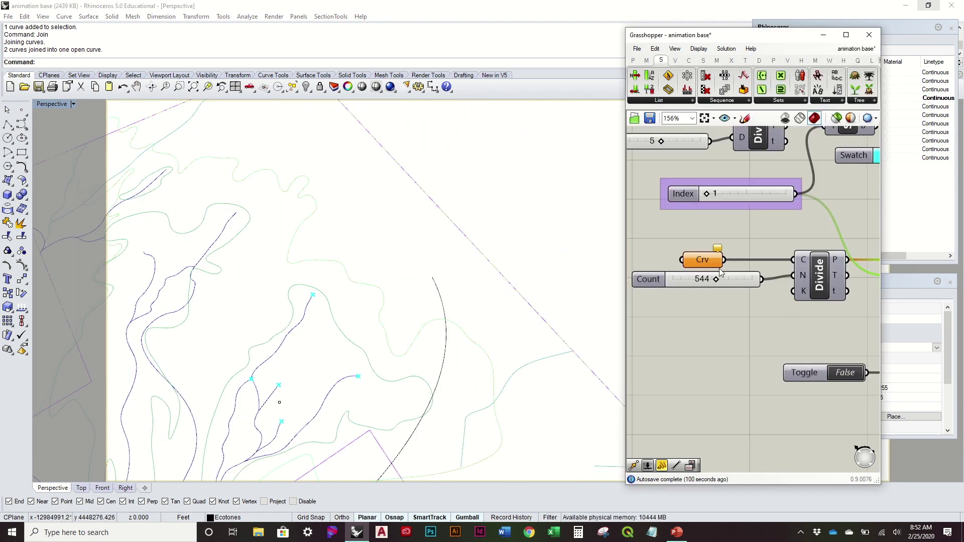
{"action": "left_click", "coordinate": [709, 259]}
{"action": "right_click", "coordinate": [707, 258]}
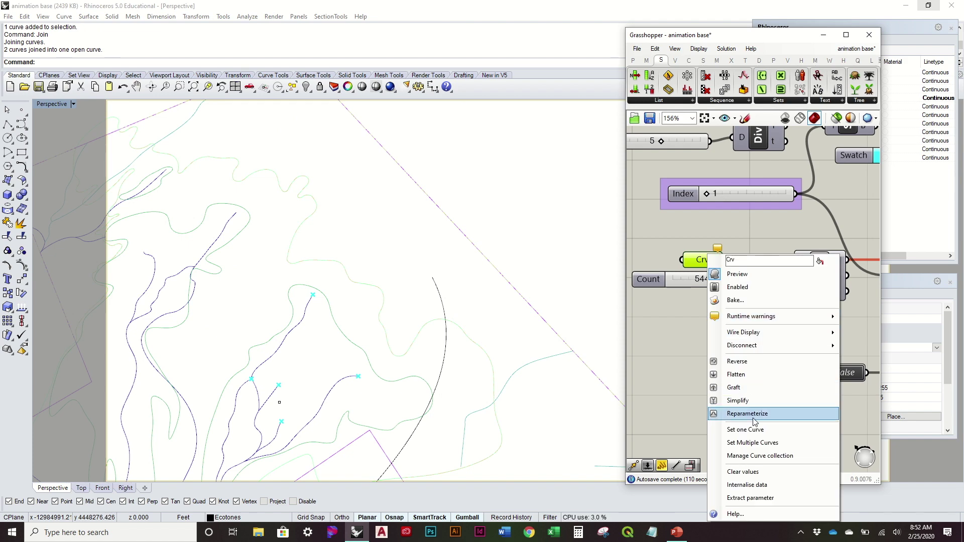
{"action": "left_click", "coordinate": [746, 430]}
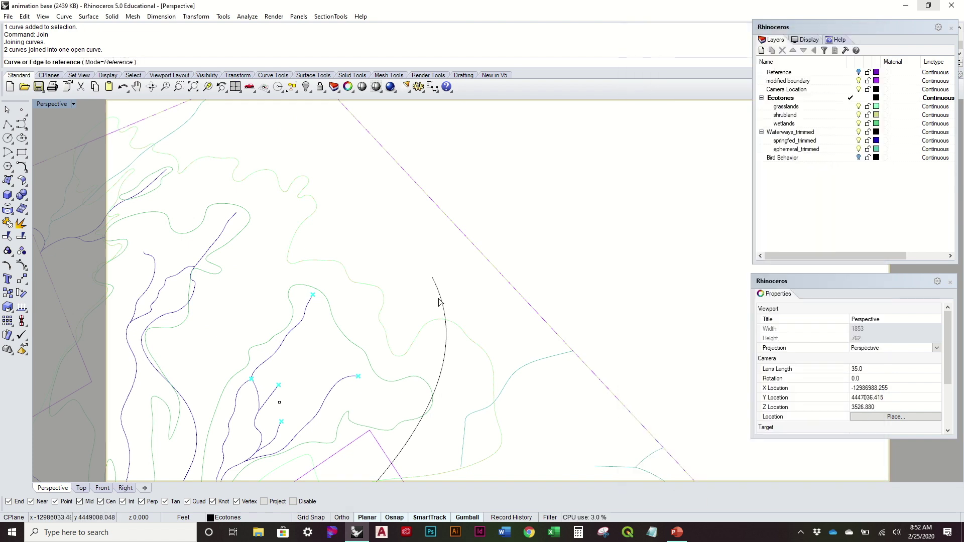
{"action": "left_click", "coordinate": [439, 301]}
{"action": "scroll", "coordinate": [441, 299], "scroll_direction": "down", "scroll_amount": 5}
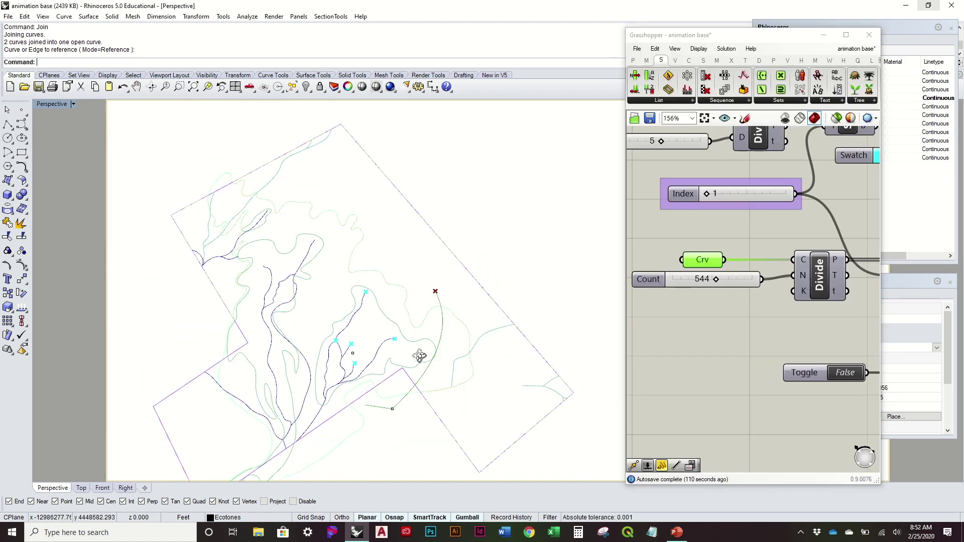
Hide the point at the corner where the added line meets the camera path.
{"action": "mouse_move", "coordinate": [420, 355]}
{"action": "right_mouse_down"}
{"action": "mouse_move", "coordinate": [351, 402]}
{"action": "mouse_move", "coordinate": [342, 376]}
{"action": "right_mouse_up"}
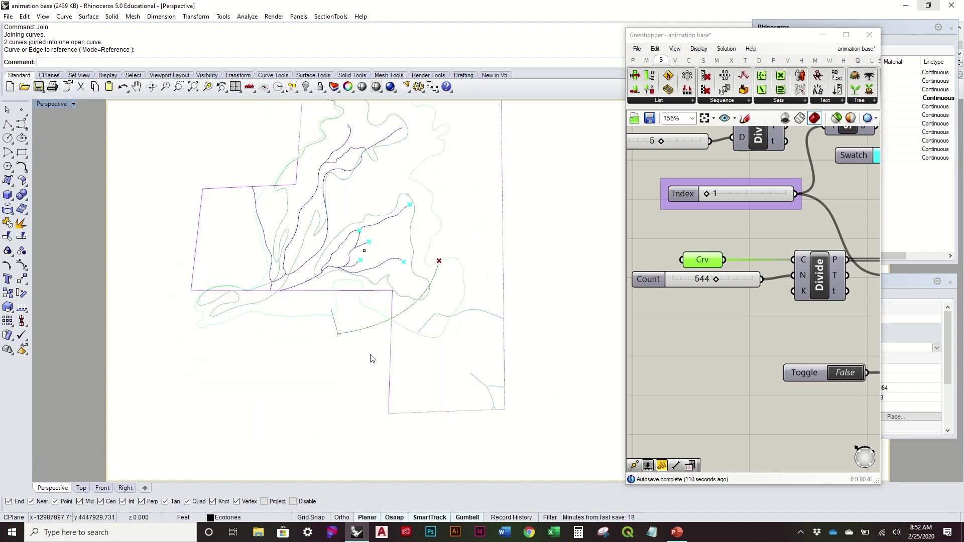
{"action": "left_click", "coordinate": [338, 334]}
{"action": "type", "text": "Hi"}
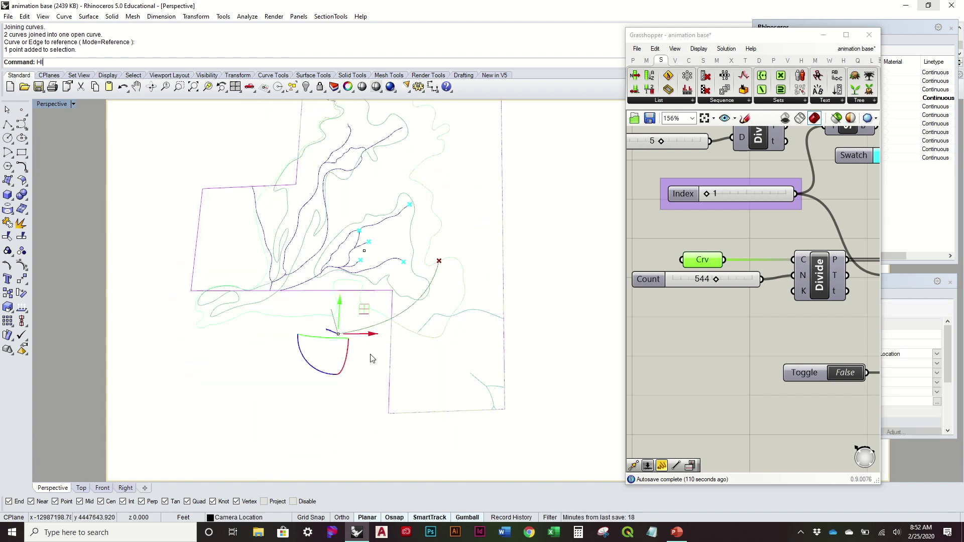
{"action": "type", "text": "de"}
{"action": "key", "text": "Return"}
Turn the Divide component's preview on to inspect the points along the camera path, and turn it off again.
{"action": "right_click_drag", "start_coordinate": [720, 292], "coordinate": [725, 316]}
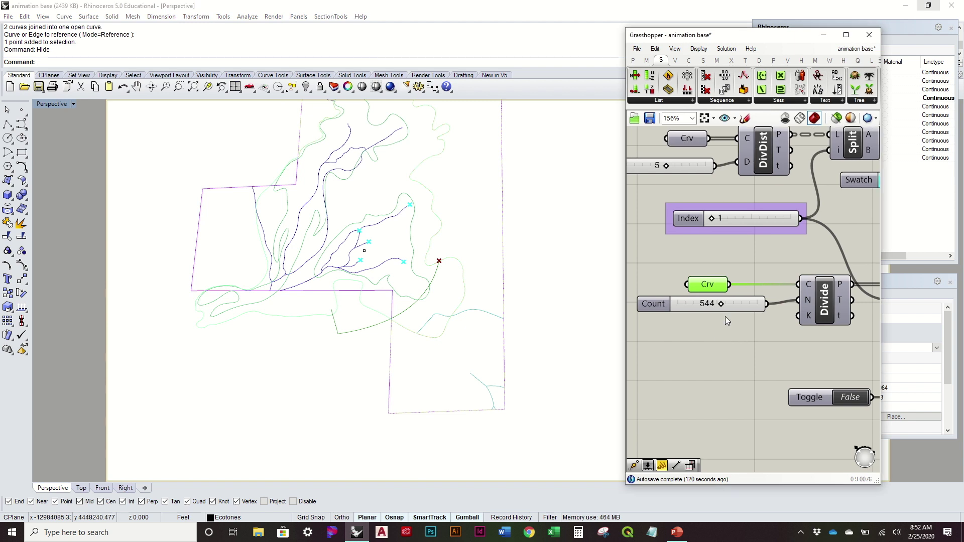
{"action": "right_click_drag", "start_coordinate": [830, 322], "coordinate": [776, 340]}
{"action": "left_click", "coordinate": [774, 320]}
{"action": "right_click", "coordinate": [773, 320]}
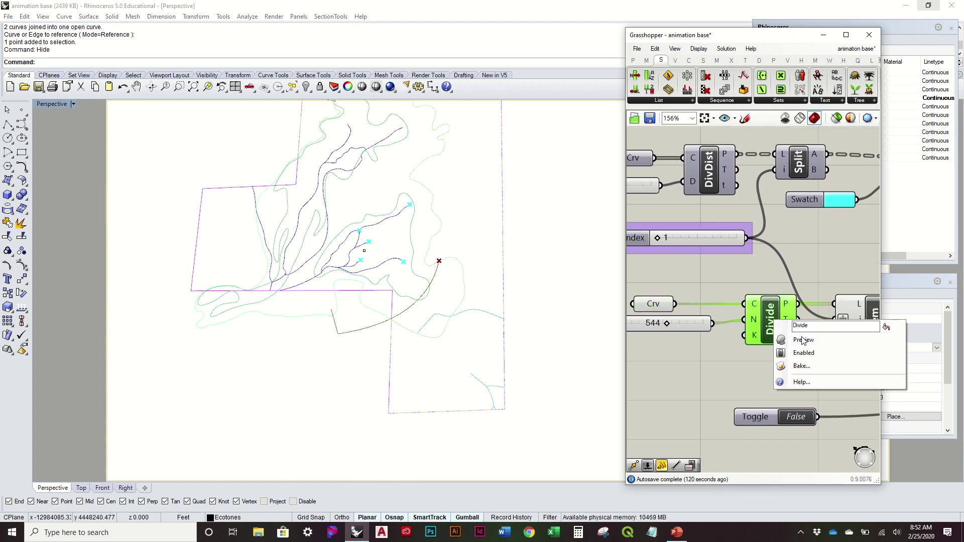
{"action": "left_click", "coordinate": [802, 339]}
{"action": "right_click", "coordinate": [772, 310]}
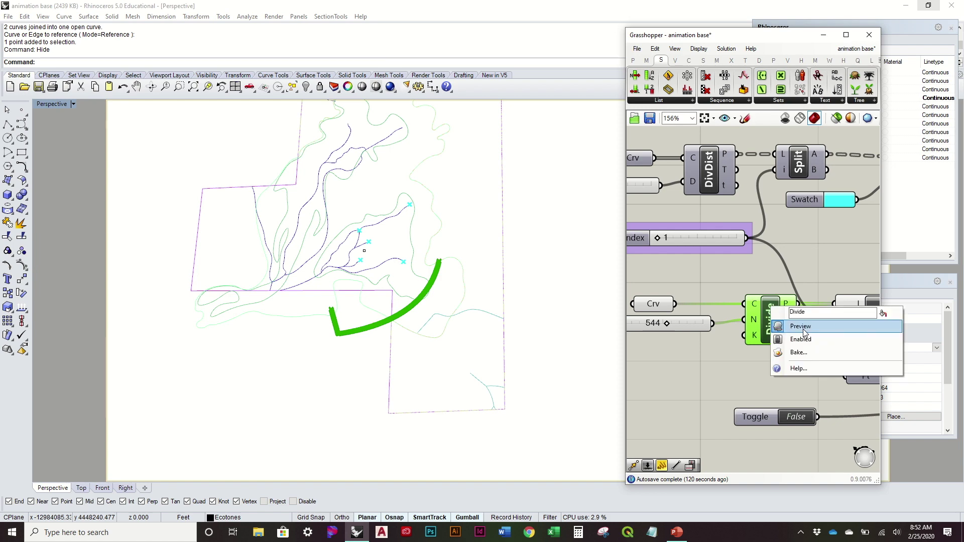
{"action": "left_click", "coordinate": [805, 327]}
Advance the Index slider to 110 to watch the waterway points and camera location progress together.
{"action": "mouse_move", "coordinate": [831, 339]}
{"action": "right_mouse_down"}
{"action": "mouse_move", "coordinate": [789, 335]}
{"action": "mouse_move", "coordinate": [826, 334]}
{"action": "right_mouse_up"}
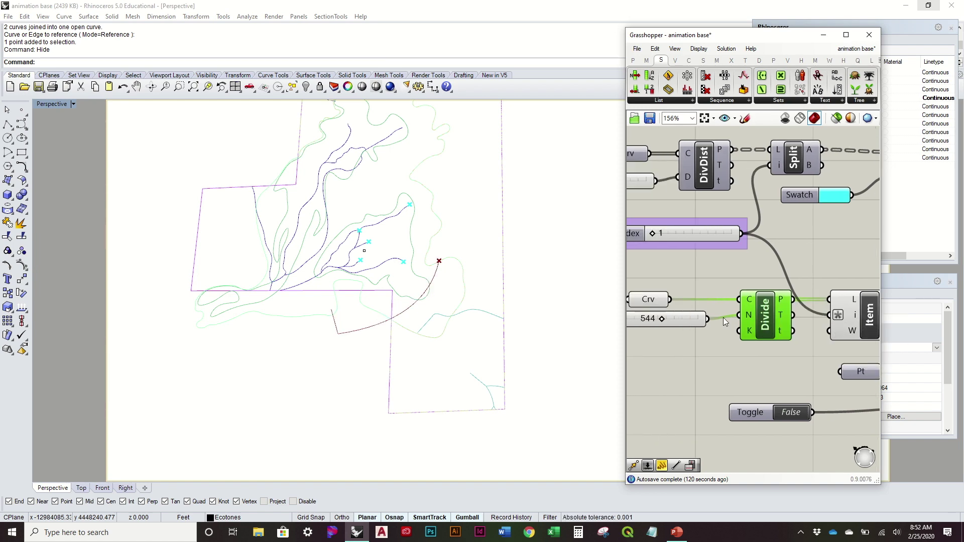
{"action": "right_click_drag", "start_coordinate": [506, 297], "coordinate": [620, 246]}
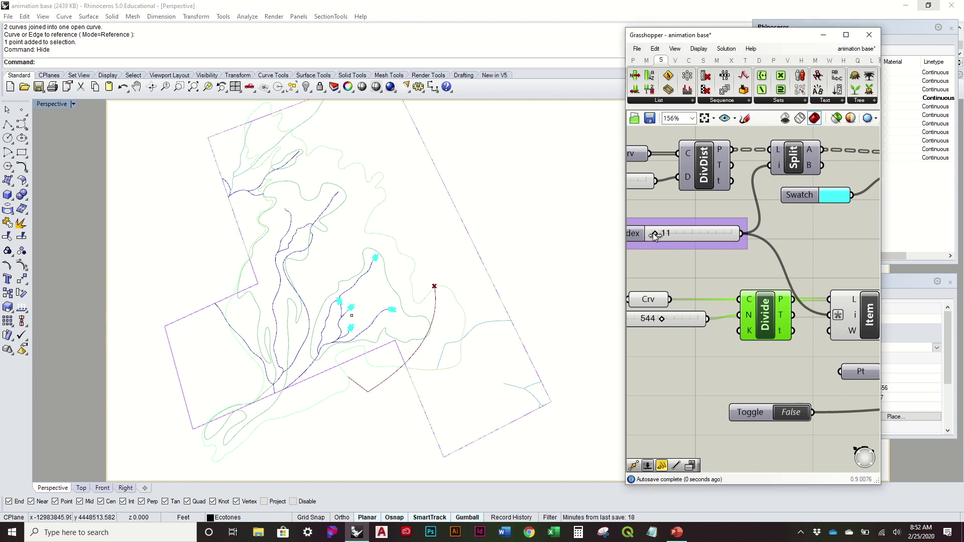
{"action": "mouse_move", "coordinate": [654, 236]}
{"action": "left_mouse_down"}
{"action": "mouse_move", "coordinate": [740, 243]}
{"action": "mouse_move", "coordinate": [680, 271]}
{"action": "left_mouse_up"}
{"action": "right_click_drag", "start_coordinate": [687, 273], "coordinate": [711, 269]}
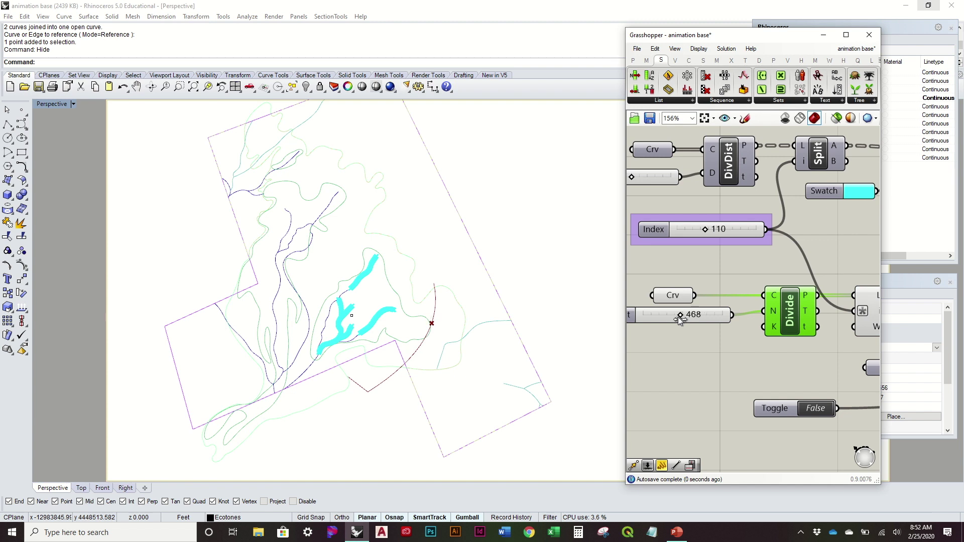
Set the Count slider that feeds Divide to 307.
{"action": "left_click_drag", "start_coordinate": [679, 319], "coordinate": [672, 322]}
{"action": "left_click_drag", "start_coordinate": [663, 332], "coordinate": [662, 333]}
{"action": "left_click_drag", "start_coordinate": [667, 335], "coordinate": [667, 336]}
{"action": "double_click", "coordinate": [700, 315]}
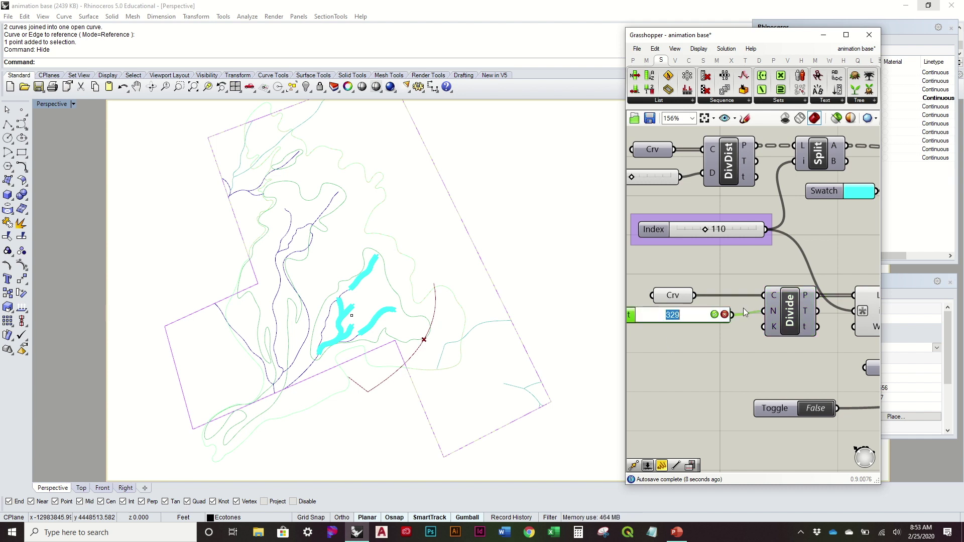
{"action": "type", "text": "307"}
{"action": "key", "text": "Return"}
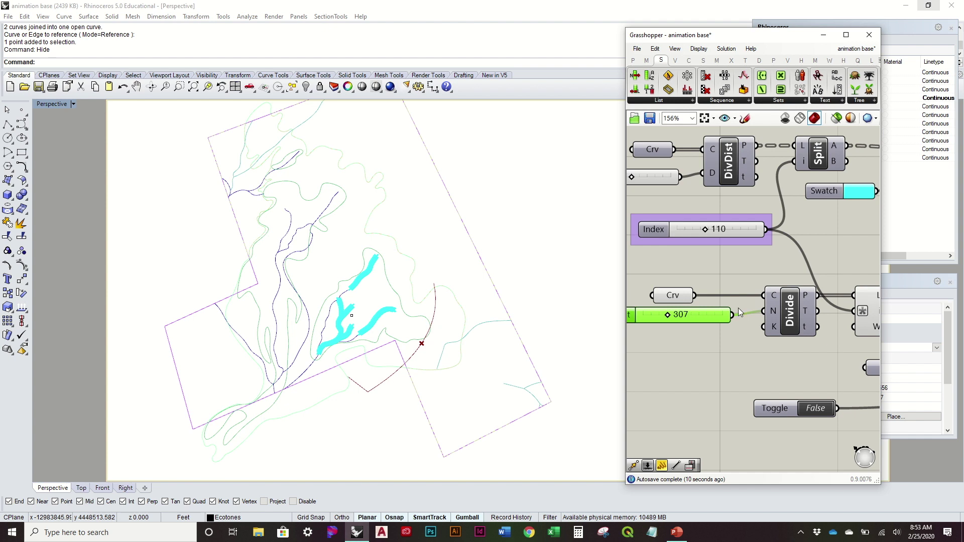
Return the Index slider to 1 and switch setCam's activate toggle to True.
{"action": "left_click_drag", "start_coordinate": [706, 229], "coordinate": [648, 260]}
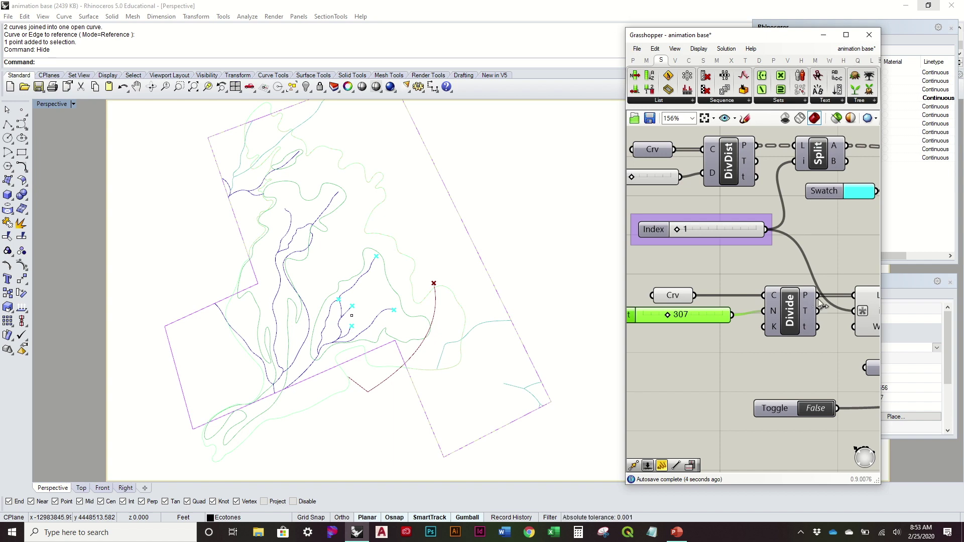
{"action": "right_click_drag", "start_coordinate": [809, 302], "coordinate": [751, 323]}
{"action": "scroll", "coordinate": [752, 323], "scroll_direction": "down", "scroll_amount": 2}
{"action": "right_click_drag", "start_coordinate": [876, 322], "coordinate": [841, 277]}
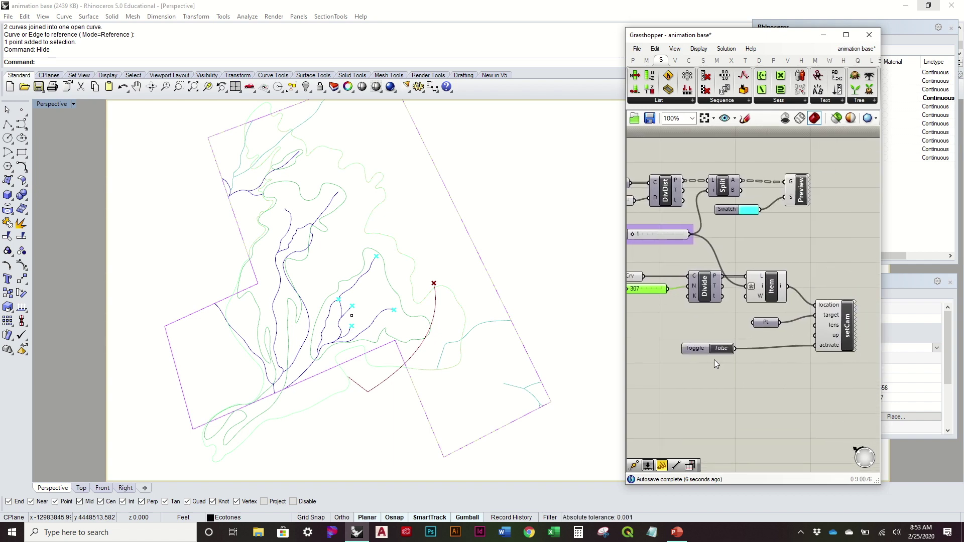
{"action": "double_click", "coordinate": [720, 348]}
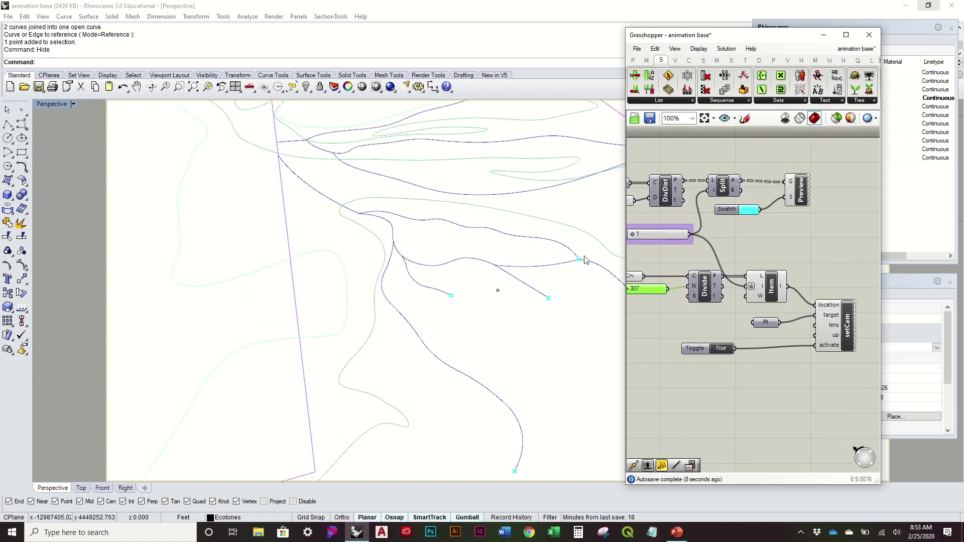
Hide the camera target point among the waterways.
{"action": "left_click", "coordinate": [498, 290]}
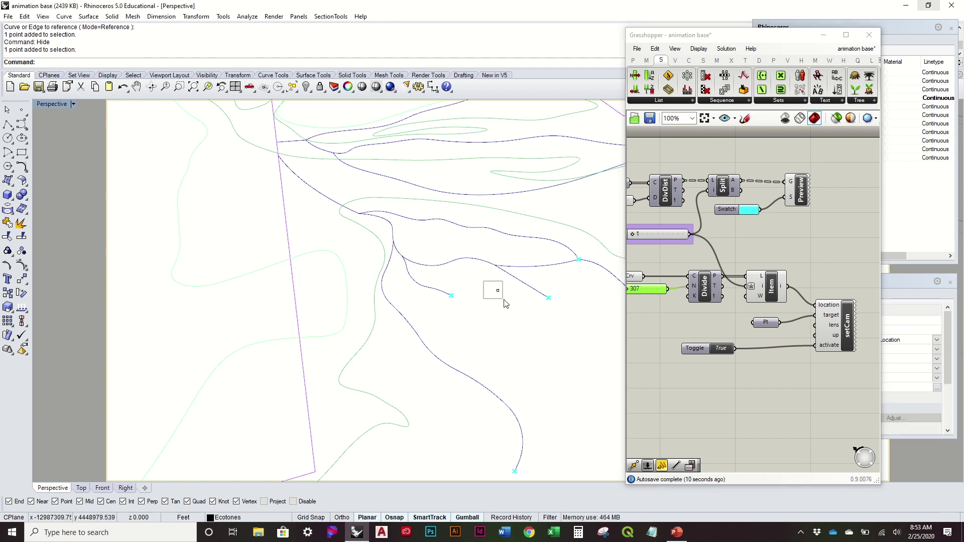
{"action": "type", "text": "Hid"}
{"action": "key", "text": "Return"}
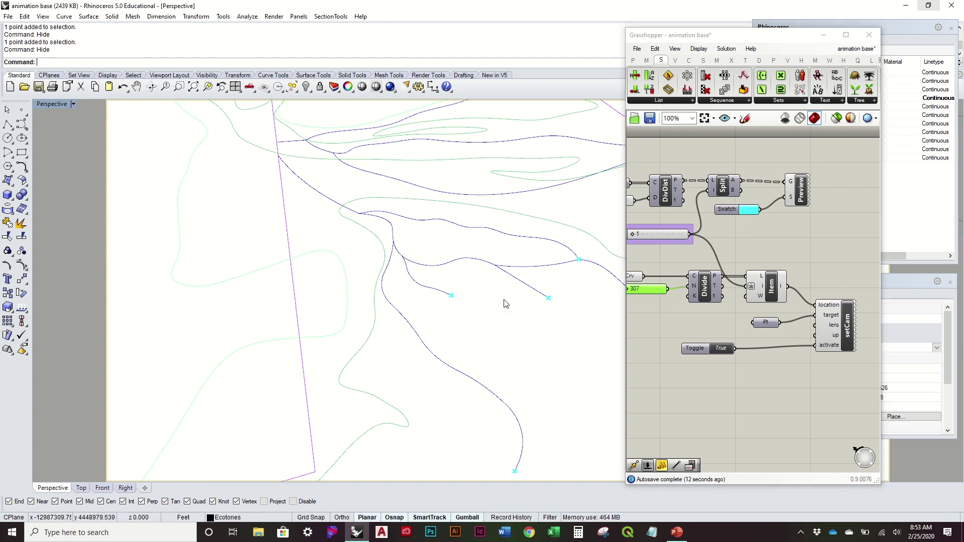
Rearrange the Layers, Properties and Grasshopper windows so that the Perspective viewport is less obstructed.
{"action": "left_click", "coordinate": [699, 38]}
{"action": "left_click_drag", "start_coordinate": [764, 178], "coordinate": [889, 118]}
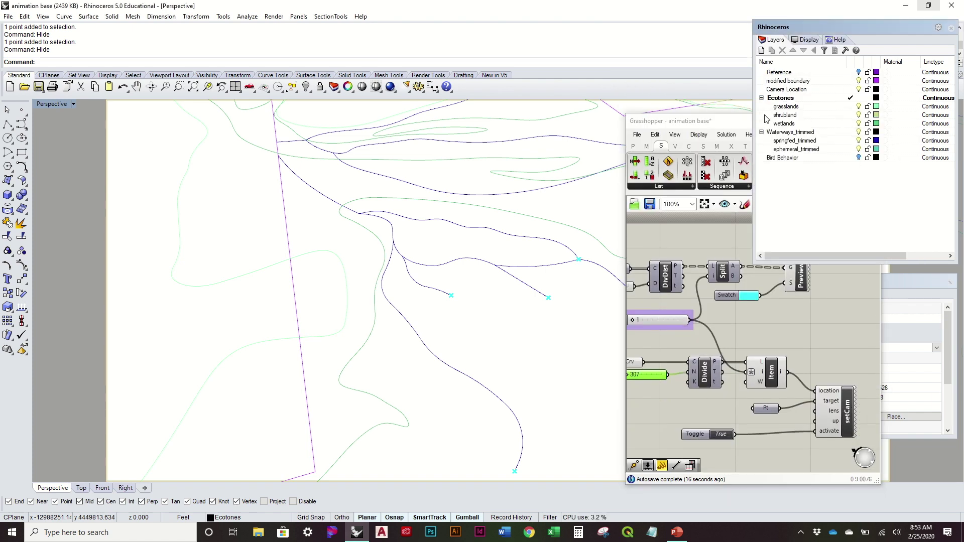
{"action": "left_click_drag", "start_coordinate": [734, 141], "coordinate": [193, 84]}
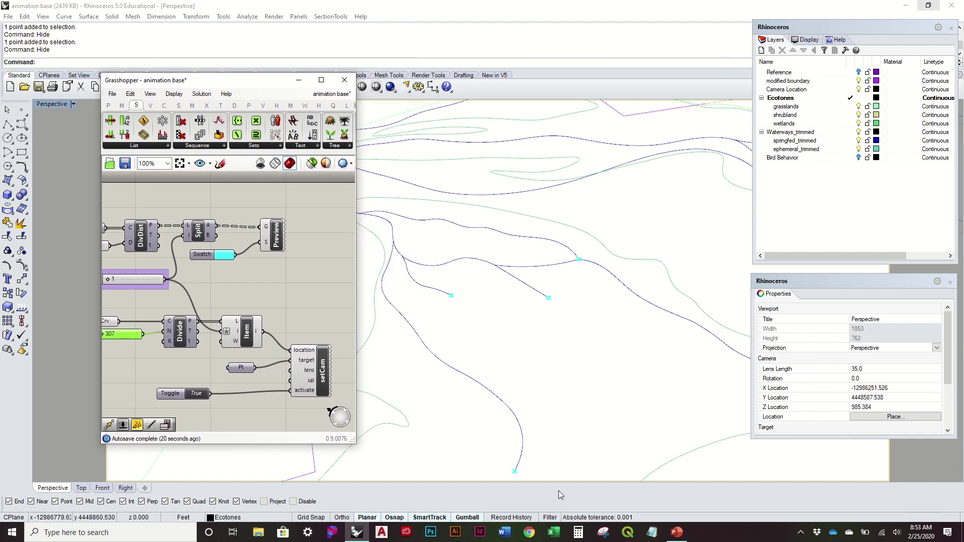
{"action": "left_click_drag", "start_coordinate": [892, 28], "coordinate": [582, 50]}
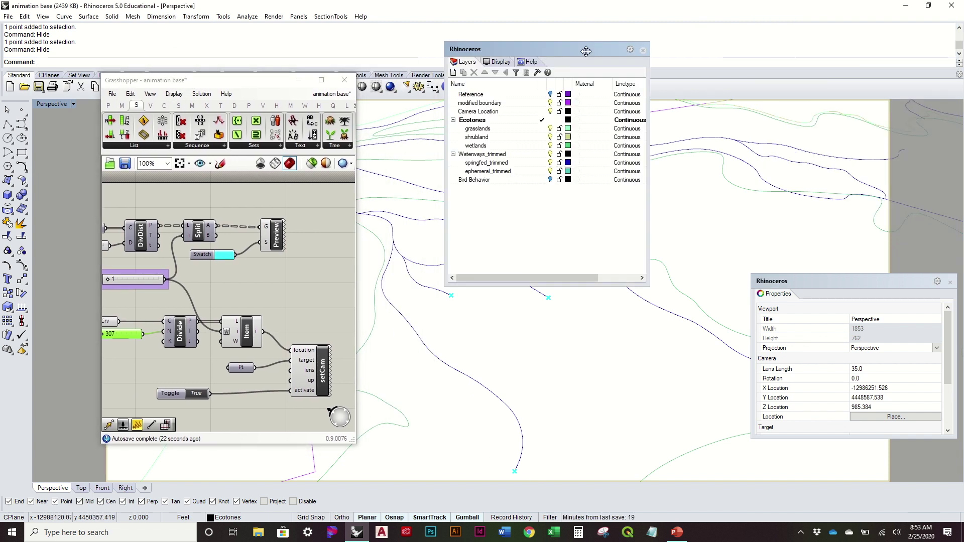
{"action": "left_click_drag", "start_coordinate": [853, 281], "coordinate": [851, 334]}
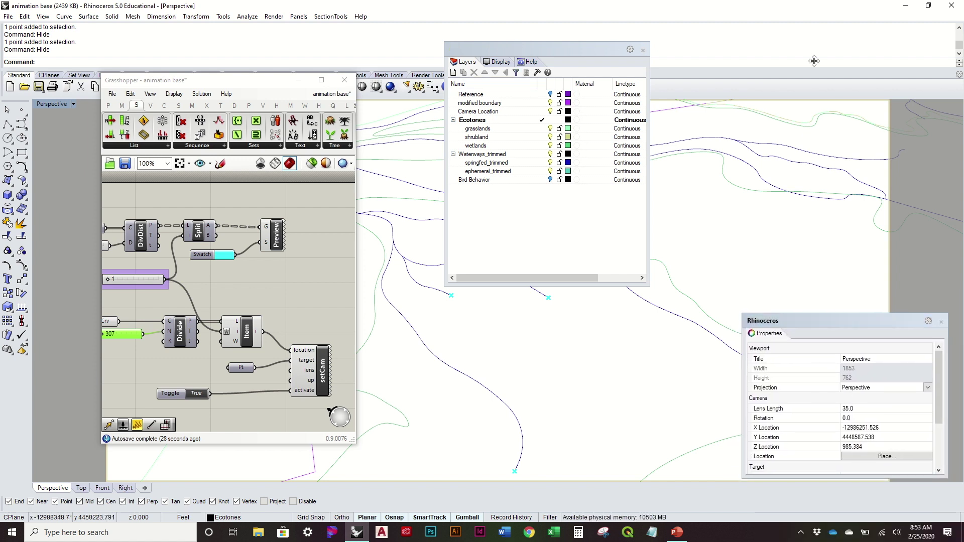
{"action": "left_click_drag", "start_coordinate": [834, 69], "coordinate": [809, 71]}
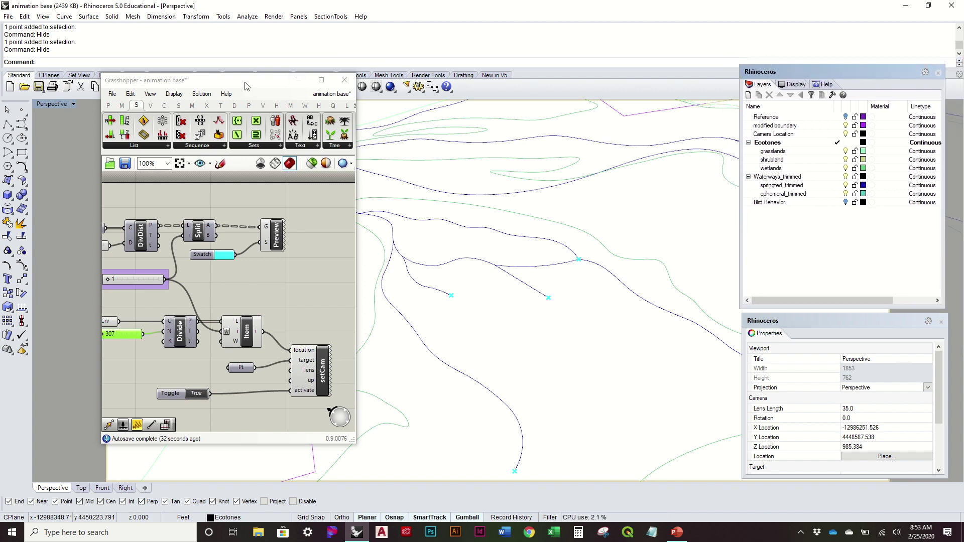
{"action": "left_click_drag", "start_coordinate": [244, 87], "coordinate": [834, 56]}
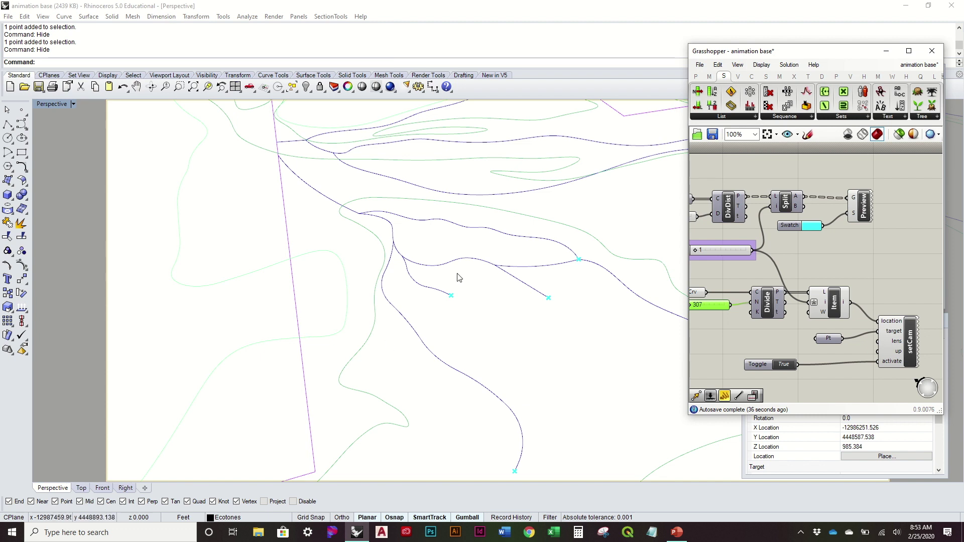
Run the Index slider from 1 to 308 to preview the full camera animation.
{"action": "right_click_drag", "start_coordinate": [849, 277], "coordinate": [899, 247]}
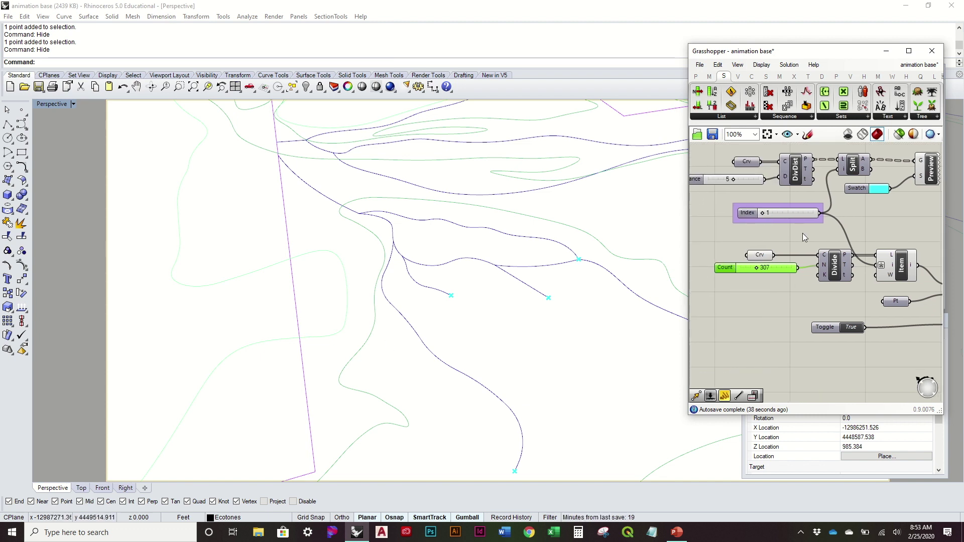
{"action": "right_click_drag", "start_coordinate": [829, 301], "coordinate": [799, 323]}
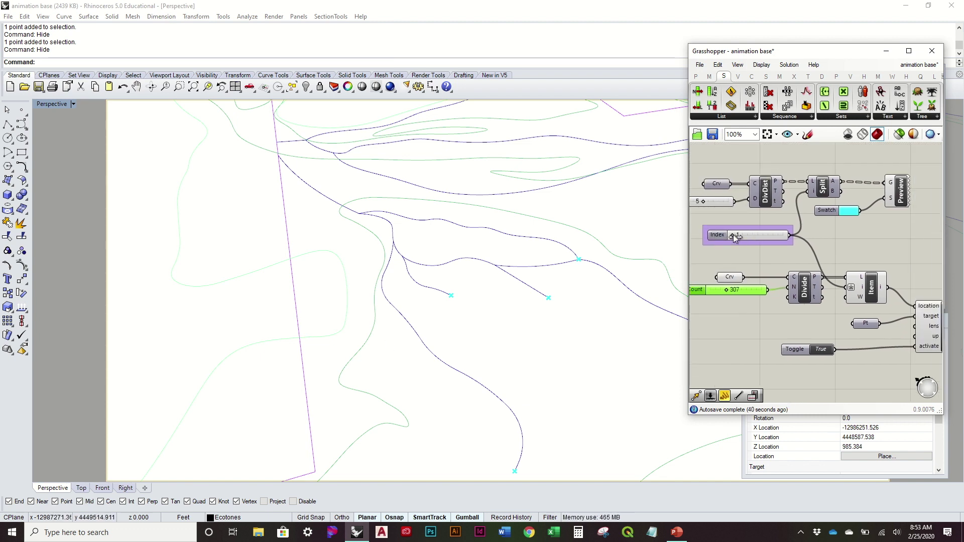
{"action": "left_click_drag", "start_coordinate": [734, 234], "coordinate": [788, 219]}
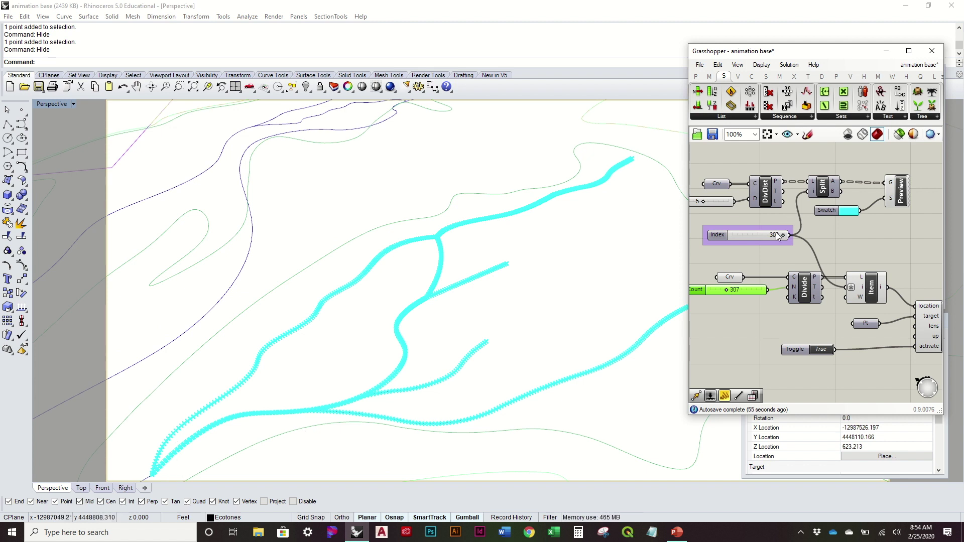
{"action": "mouse_move", "coordinate": [782, 235]}
{"action": "left_mouse_down"}
{"action": "mouse_move", "coordinate": [752, 241]}
{"action": "mouse_move", "coordinate": [784, 245]}
{"action": "left_mouse_up"}
Move the toggle lower on the canvas to free space beneath the Pt parameter for a lens input.
{"action": "right_click", "coordinate": [939, 334]}
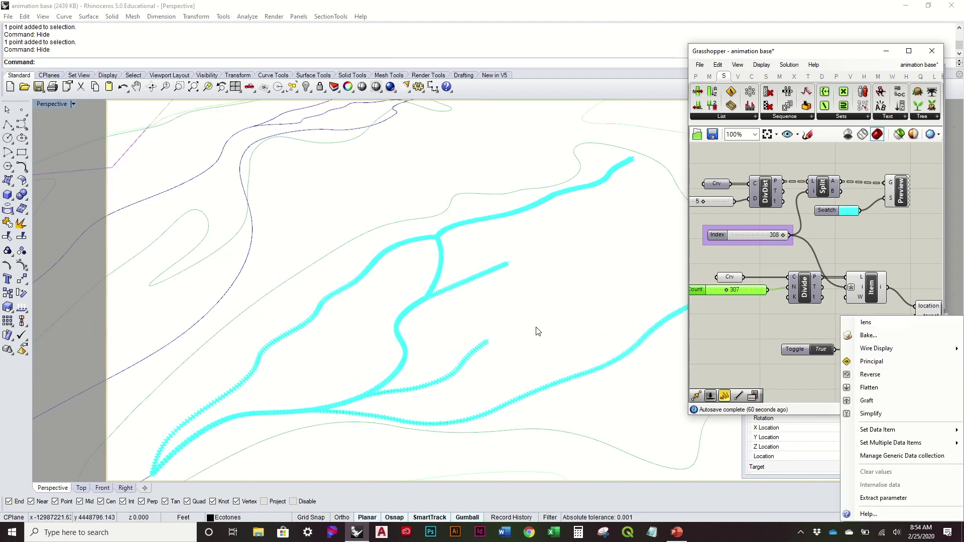
{"action": "left_click", "coordinate": [519, 316]}
{"action": "right_click_drag", "start_coordinate": [925, 300], "coordinate": [883, 260]}
{"action": "scroll", "coordinate": [854, 314], "scroll_direction": "up", "scroll_amount": 1}
{"action": "right_click_drag", "start_coordinate": [793, 322], "coordinate": [809, 312]}
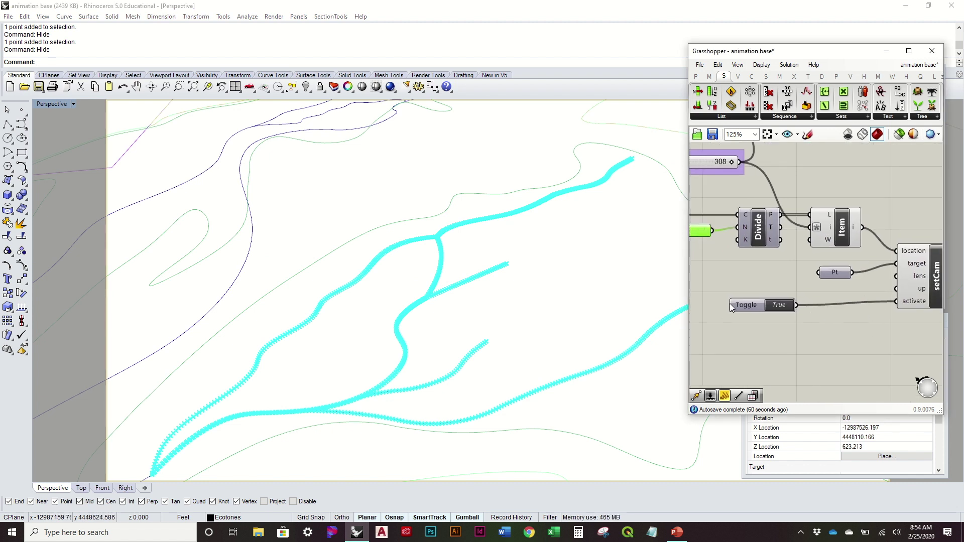
{"action": "left_click_drag", "start_coordinate": [730, 304], "coordinate": [743, 321]}
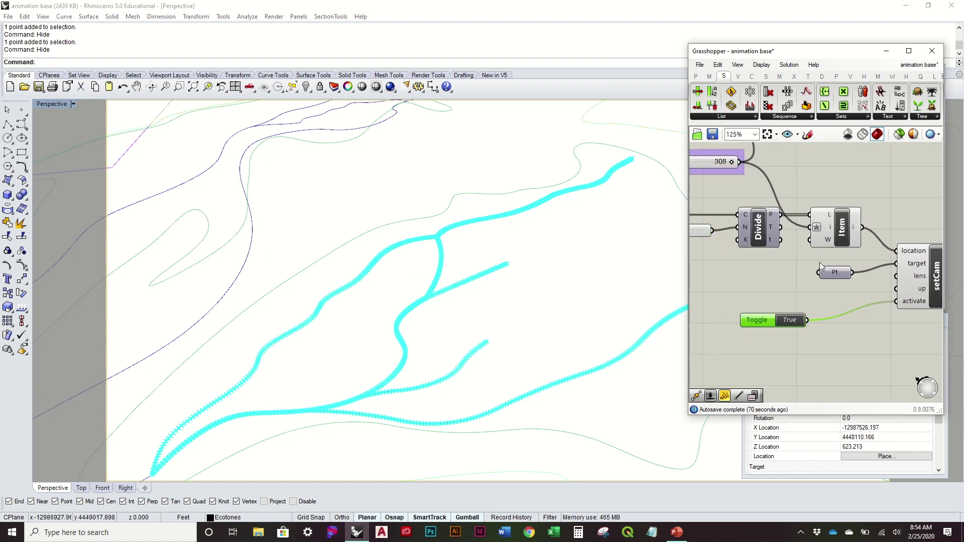
Add a number slider with value 30 and connect it to setCam's lens input.
{"action": "mouse_move", "coordinate": [923, 279]}
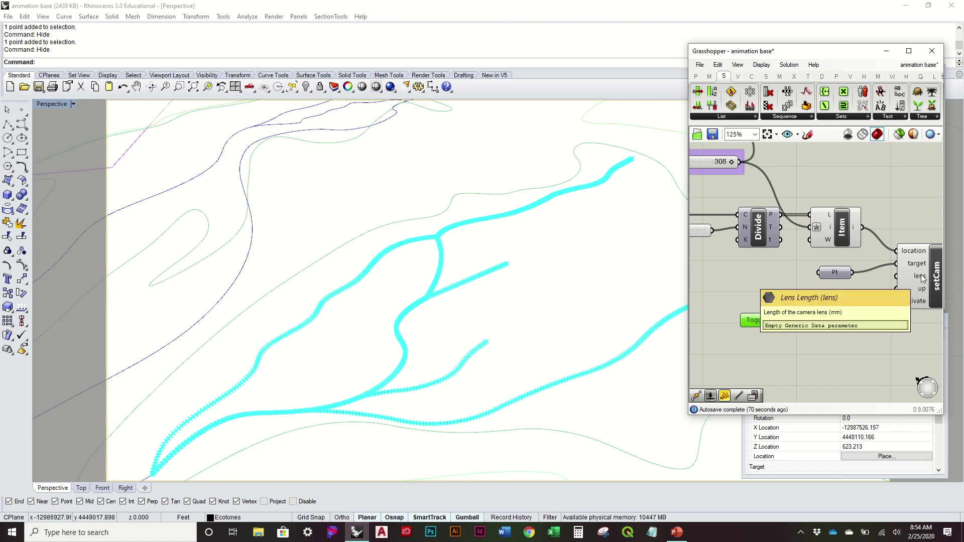
{"action": "double_click", "coordinate": [797, 305]}
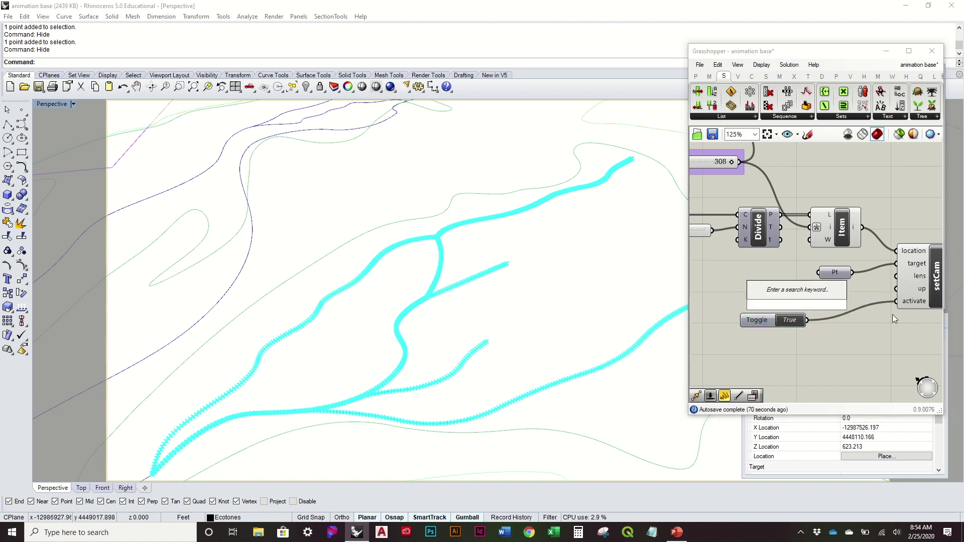
{"action": "type", "text": "30"}
{"action": "key", "text": "Return"}
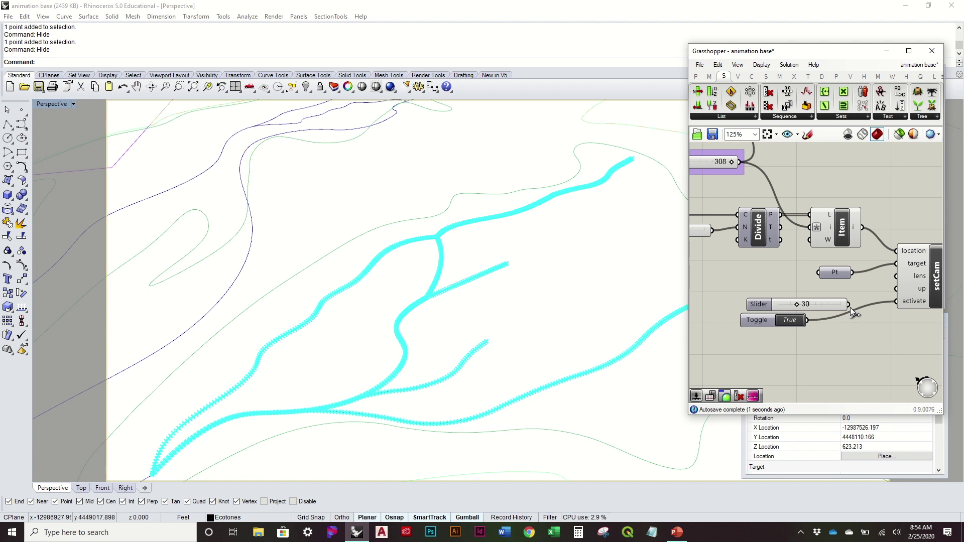
{"action": "left_click_drag", "start_coordinate": [849, 305], "coordinate": [896, 277]}
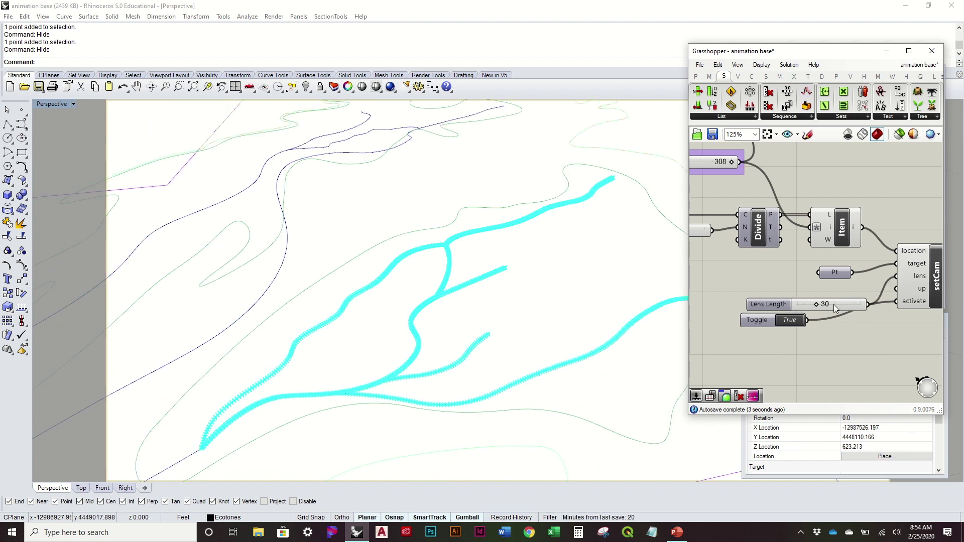
Run the Index slider back to 1 to preview the camera path with the 30 mm lens.
{"action": "right_click_drag", "start_coordinate": [745, 165], "coordinate": [837, 179]}
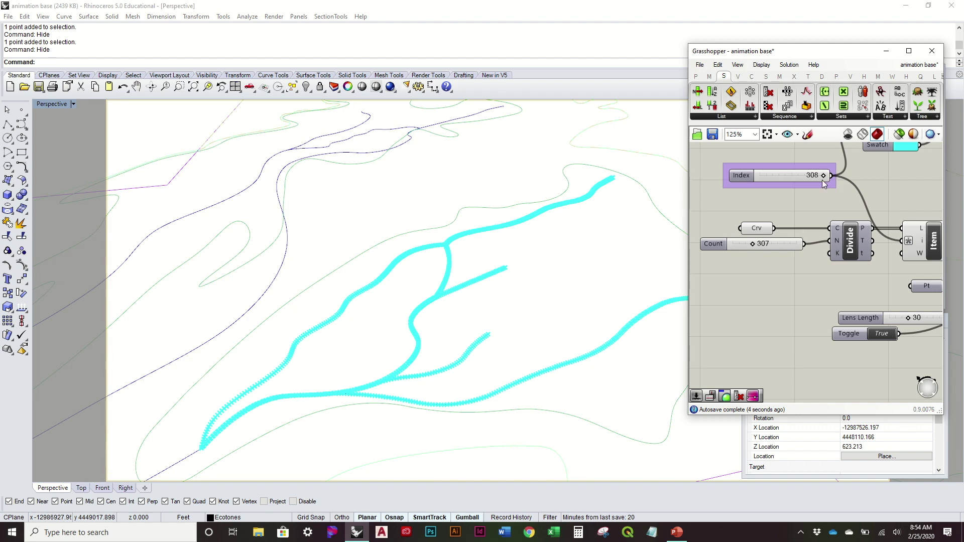
{"action": "left_click_drag", "start_coordinate": [824, 173], "coordinate": [748, 194]}
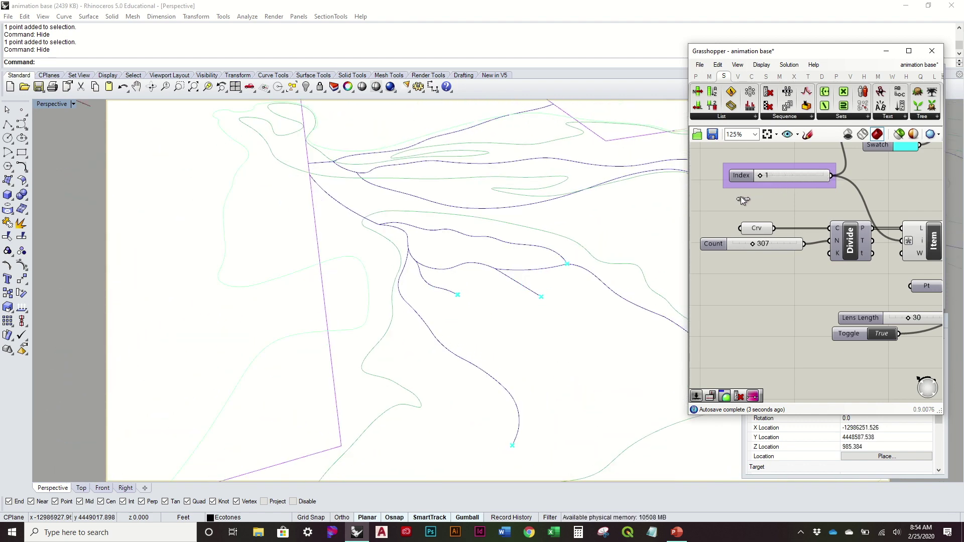